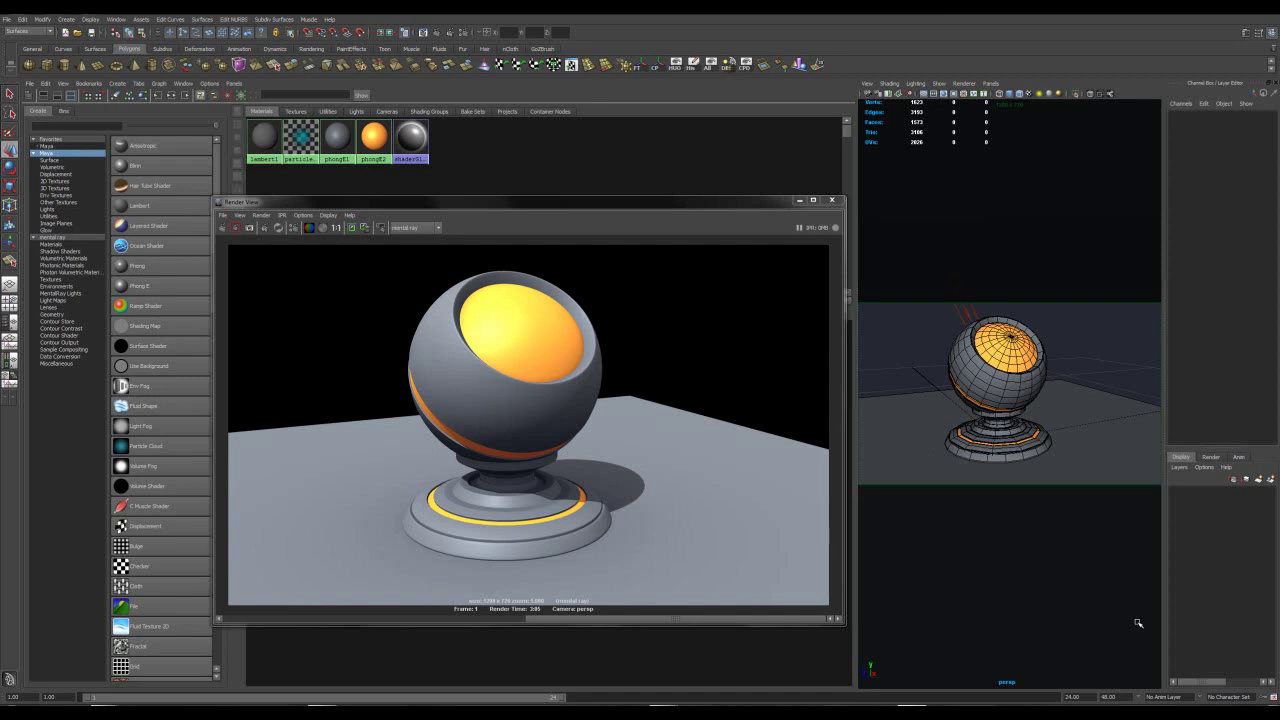
Slide the finished render's Render View window to the right, clear of the viewport
drag(523, 207, 476, 203)
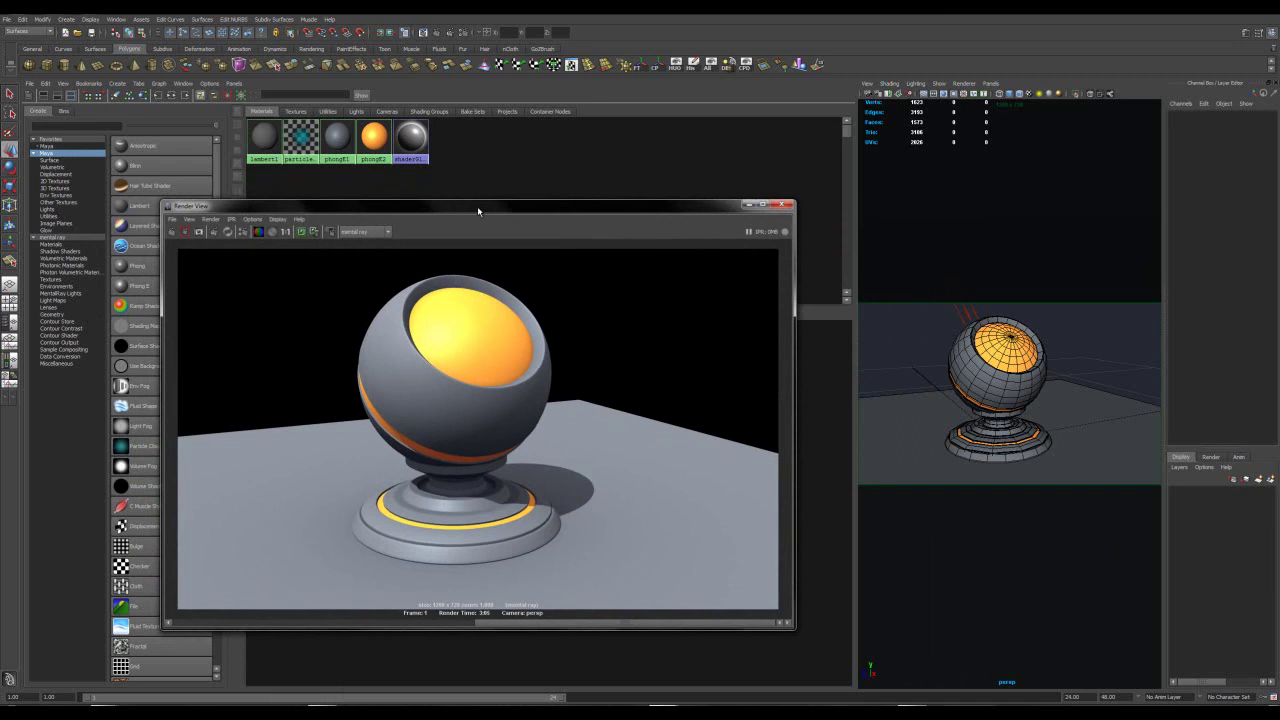
mouse_move(477, 206)
mouse_down()
mouse_move(956, 425)
mouse_move(496, 205)
mouse_move(480, 211)
mouse_up()
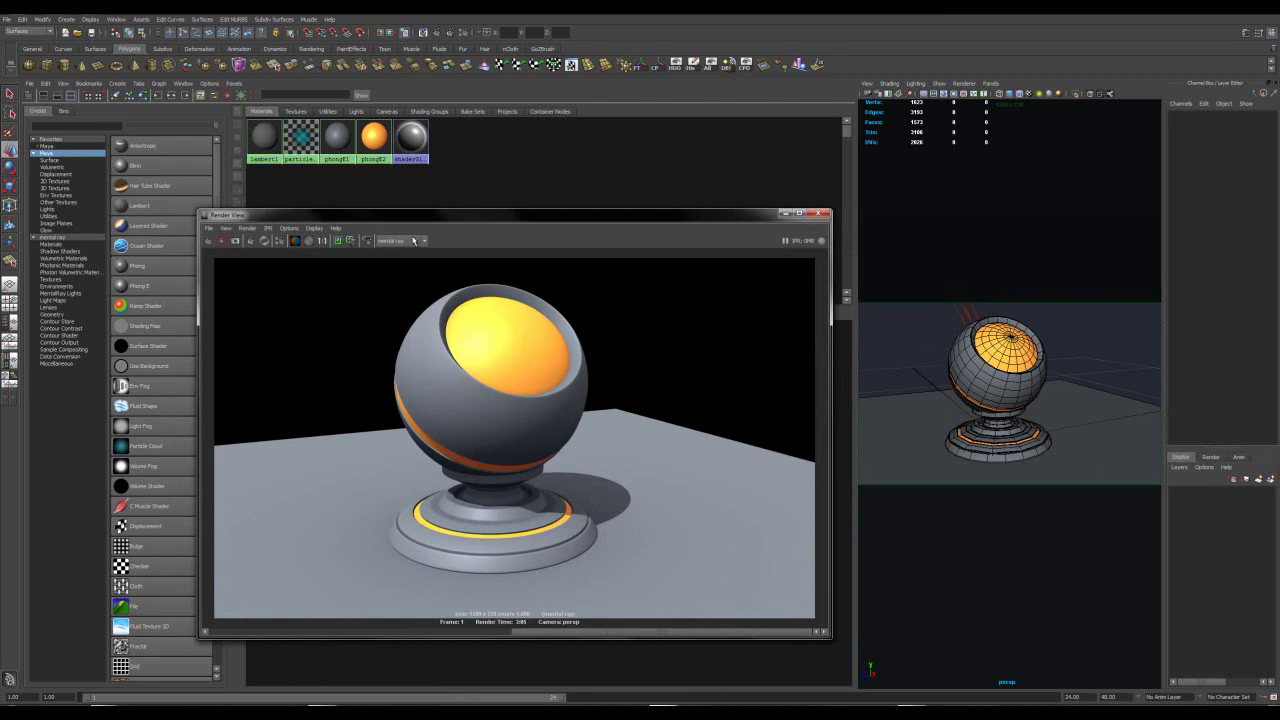
drag(475, 219, 833, 154)
Show phong1's input and output connections and arrange its nodes, including mib_amb_occlusion1
click(337, 145)
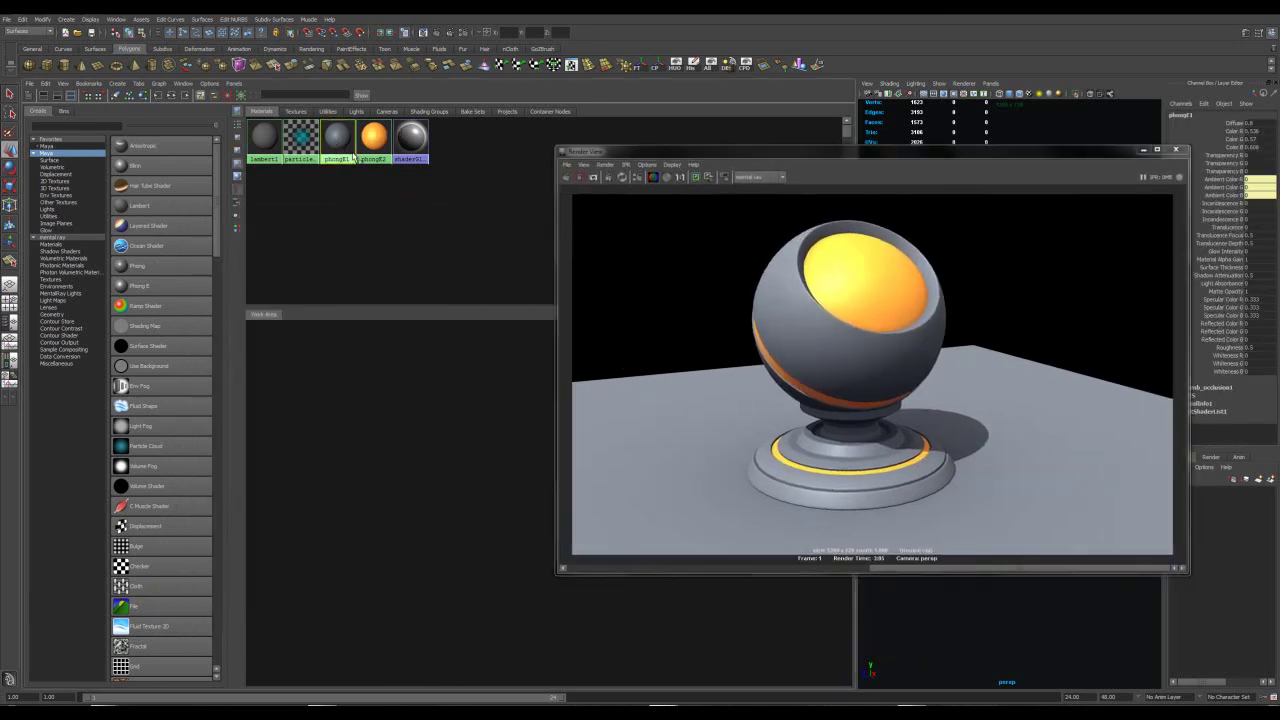
click(172, 96)
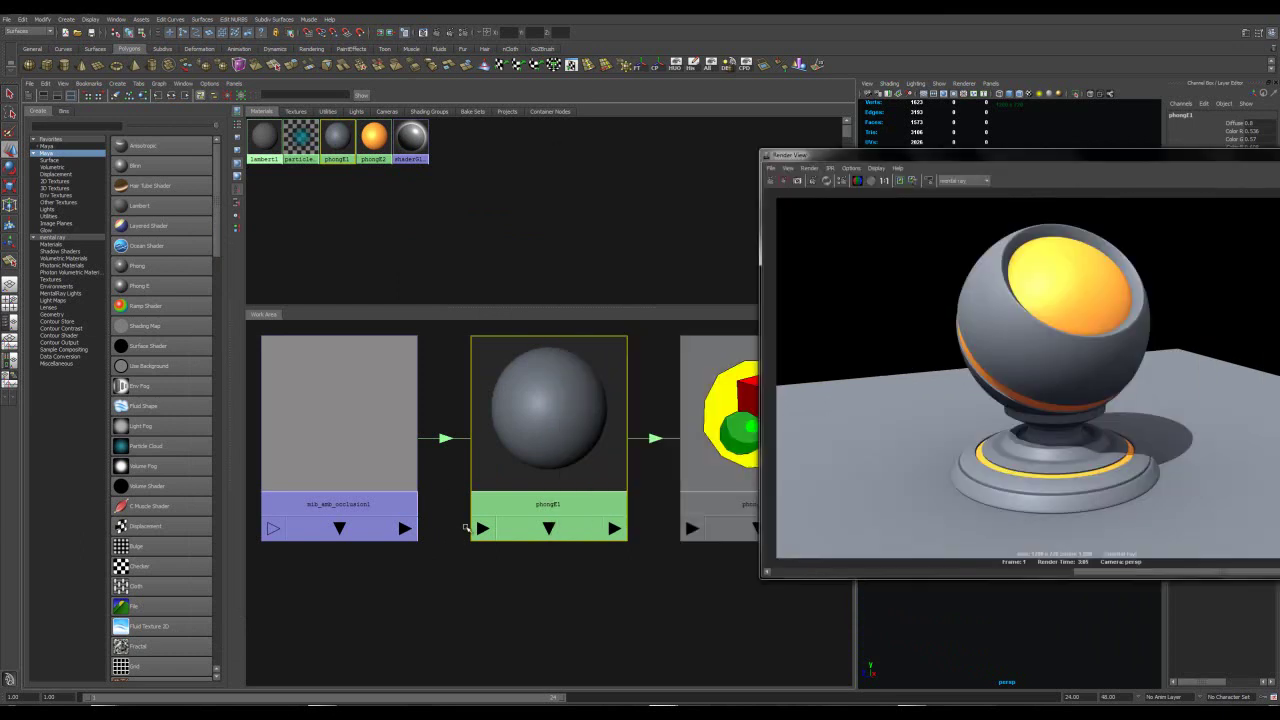
drag(540, 425, 543, 451)
drag(349, 436, 365, 462)
alt+middle_drag(587, 645, 543, 634)
alt+right_drag(543, 634, 457, 600)
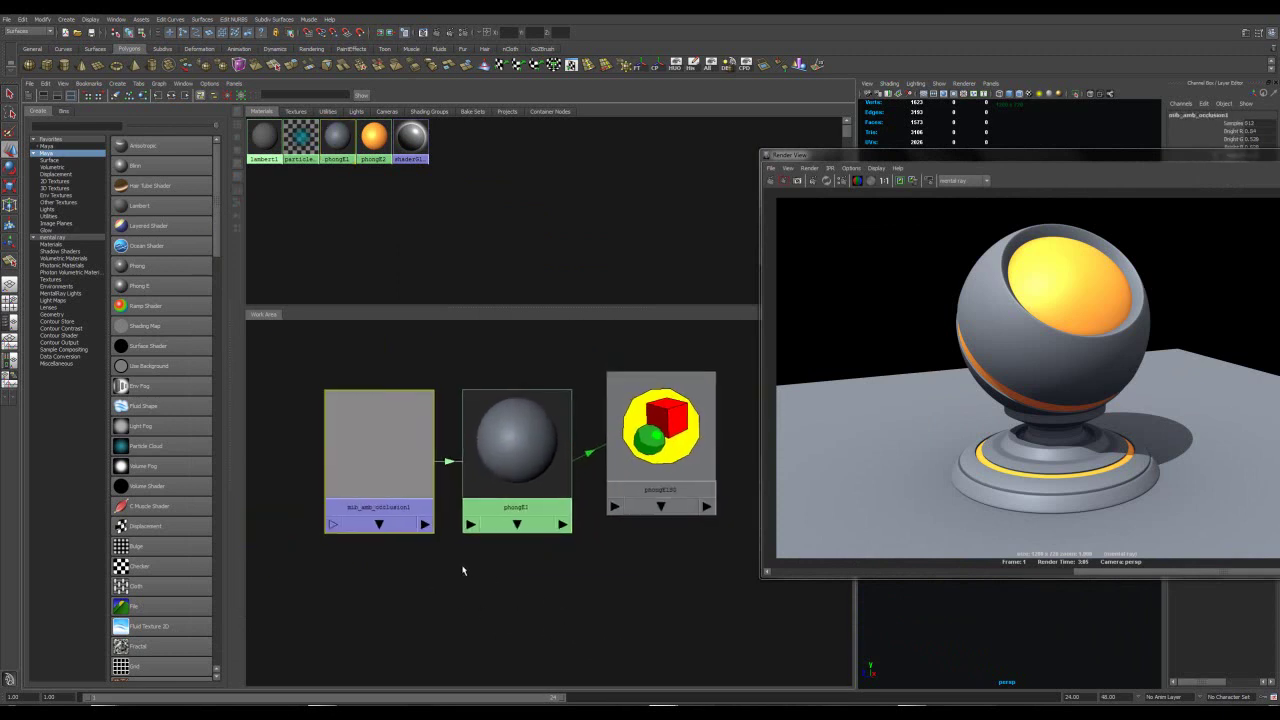
Reposition the Render View window beside the viewport
drag(884, 153, 604, 133)
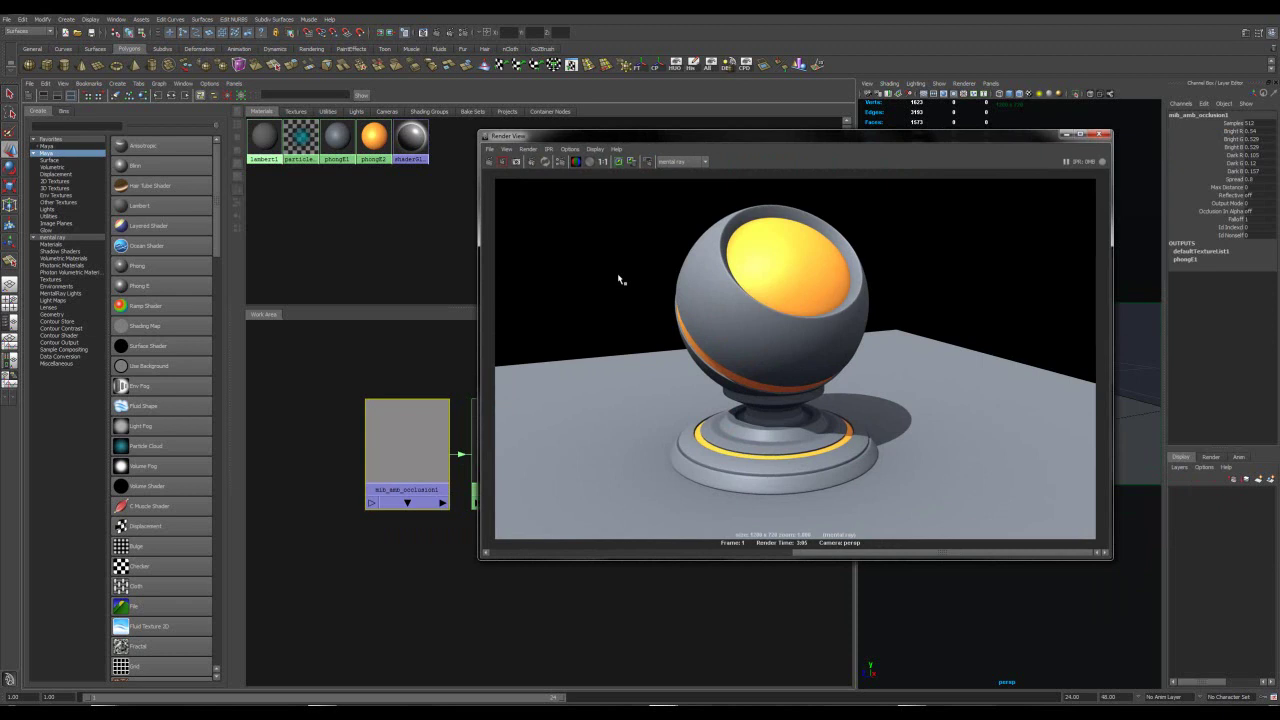
drag(710, 139, 618, 143)
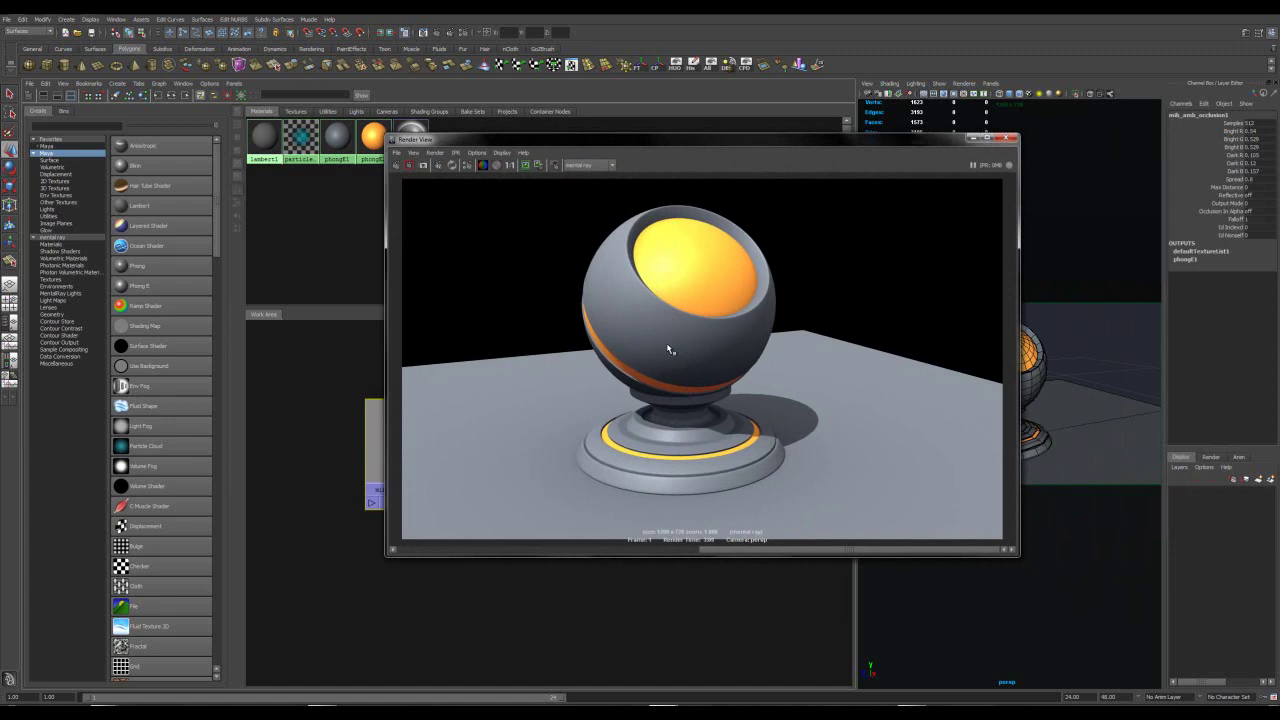
drag(885, 136, 906, 158)
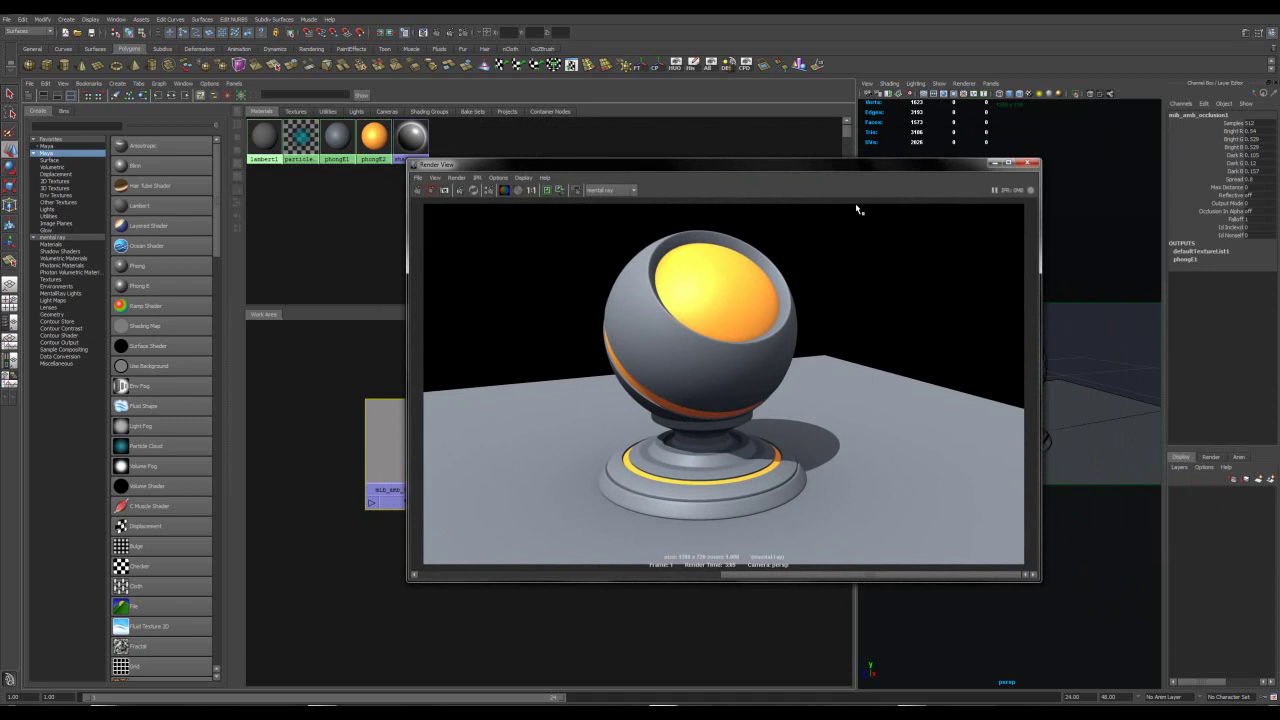
Close the Render View, widen the viewport and clear the Hypershade work area
click(1028, 163)
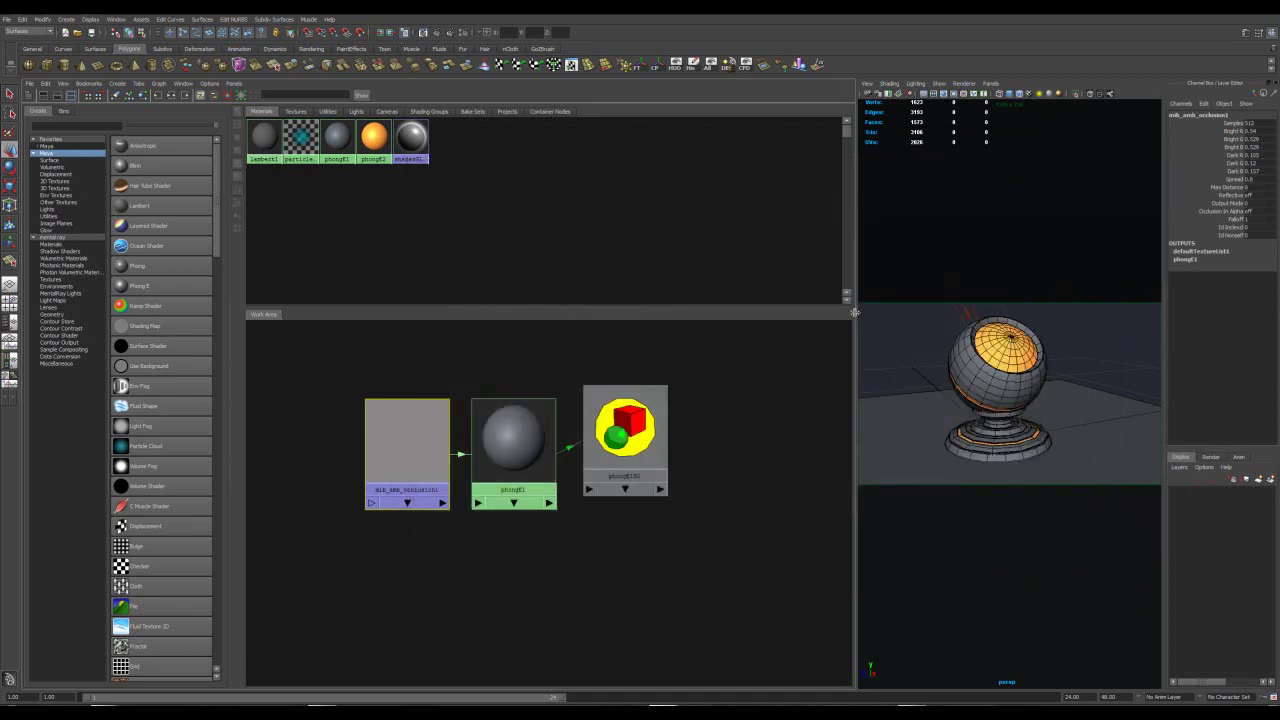
drag(852, 311, 625, 325)
key(a)
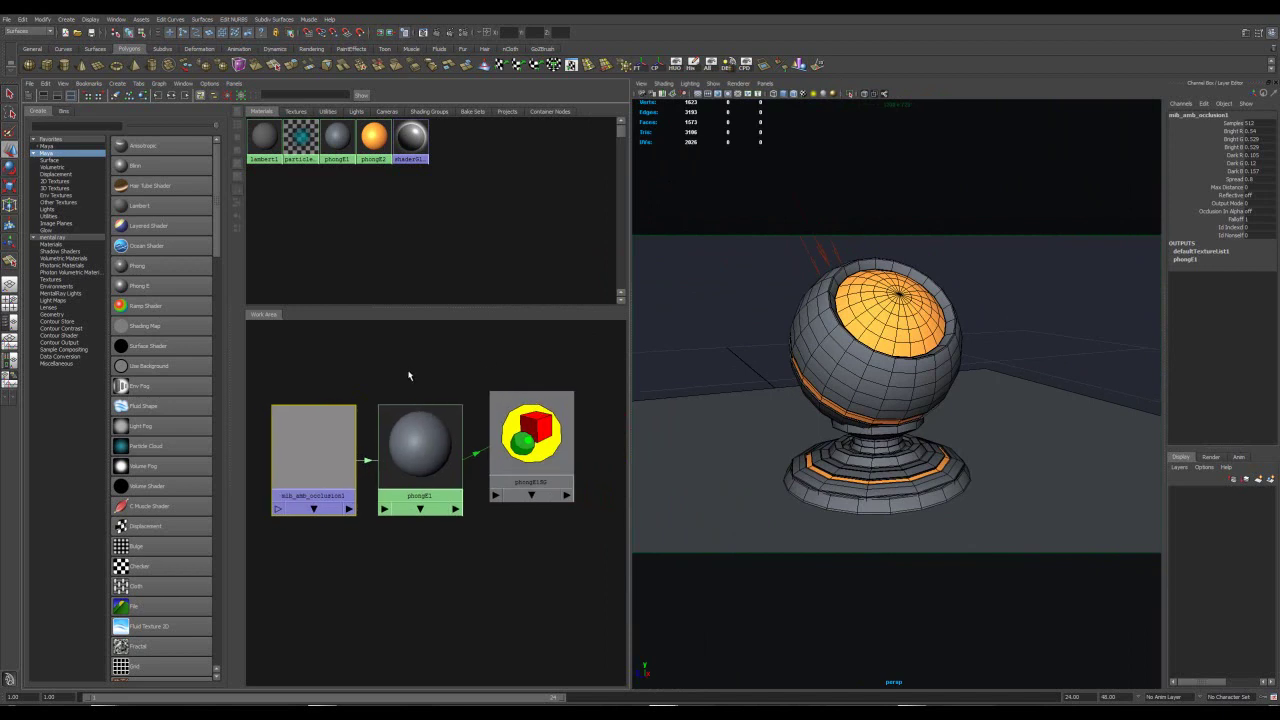
Assign lambert1 to the whole sphere-and-pedestal model
click(380, 260)
drag(787, 329, 730, 415)
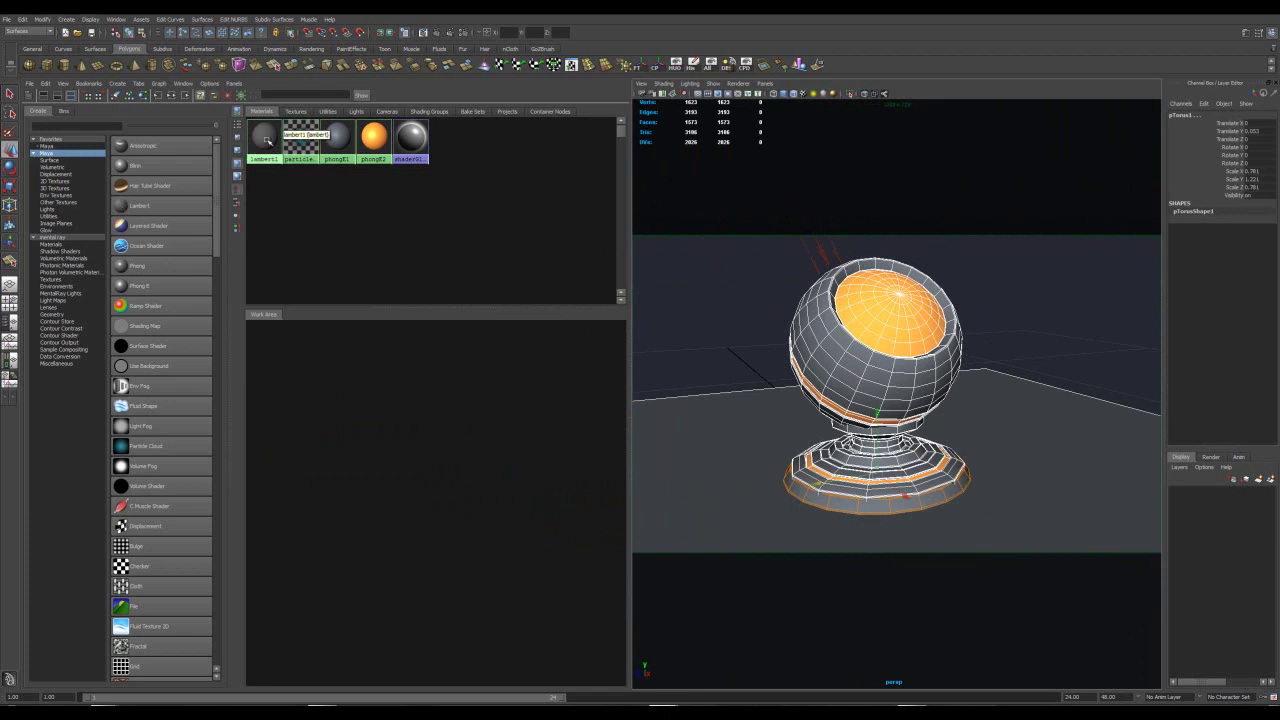
right_click(259, 136)
click(262, 146)
click(735, 266)
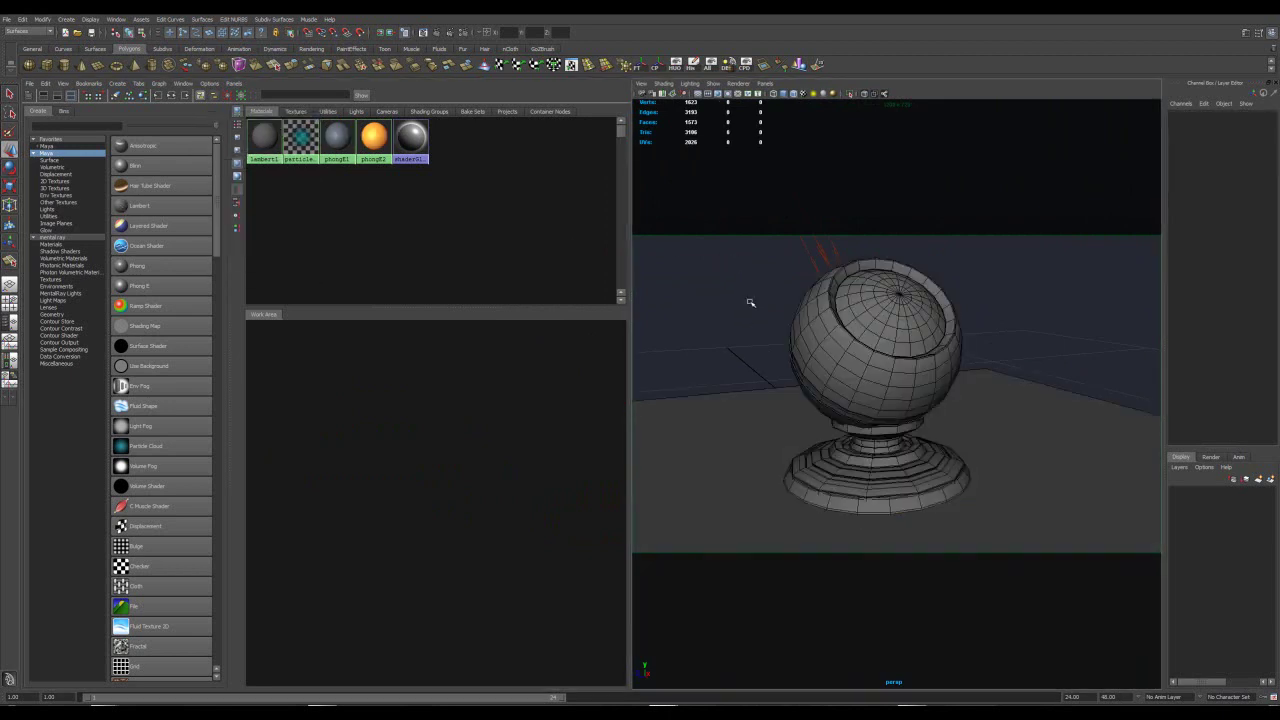
Create a new perspective camera and orbit it around the model
click(764, 83)
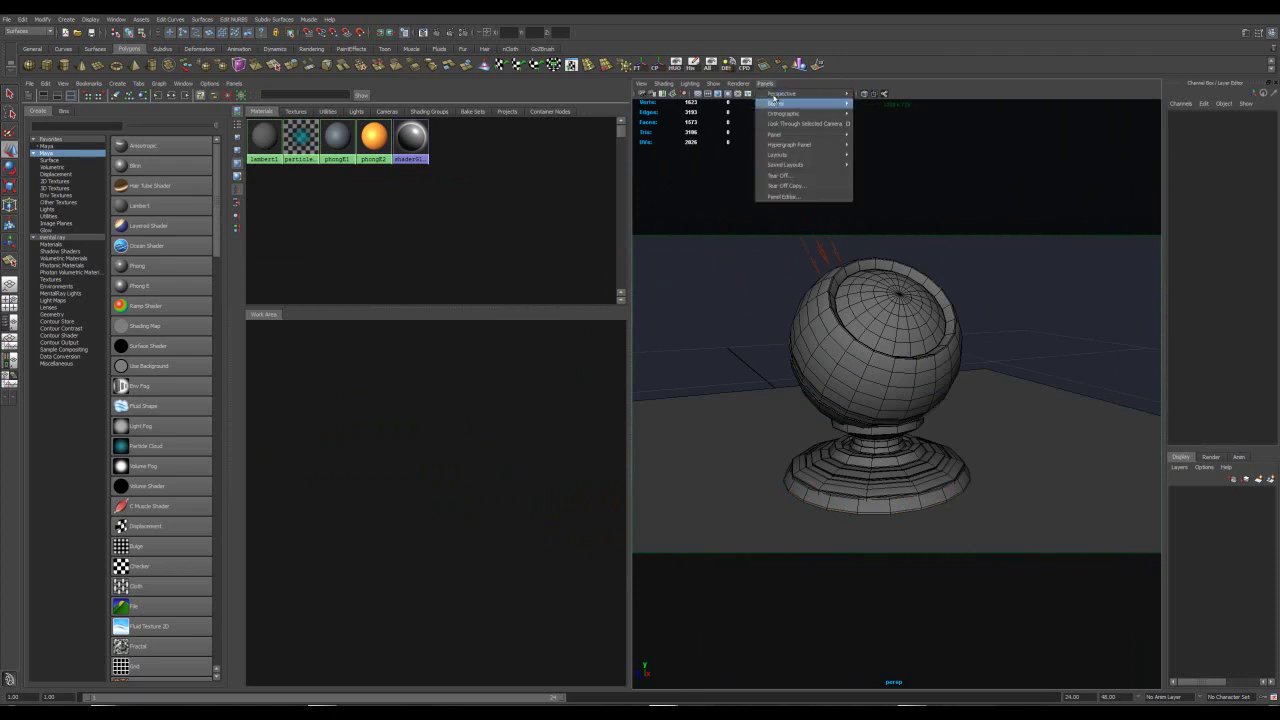
mouse_move(780, 94)
click(868, 95)
alt+drag(820, 322, 760, 200)
click(737, 277)
mouse_move(737, 277)
alt+mouse_down()
mouse_move(760, 283)
mouse_move(747, 282)
alt+mouse_up()
alt+drag(771, 449, 1040, 501)
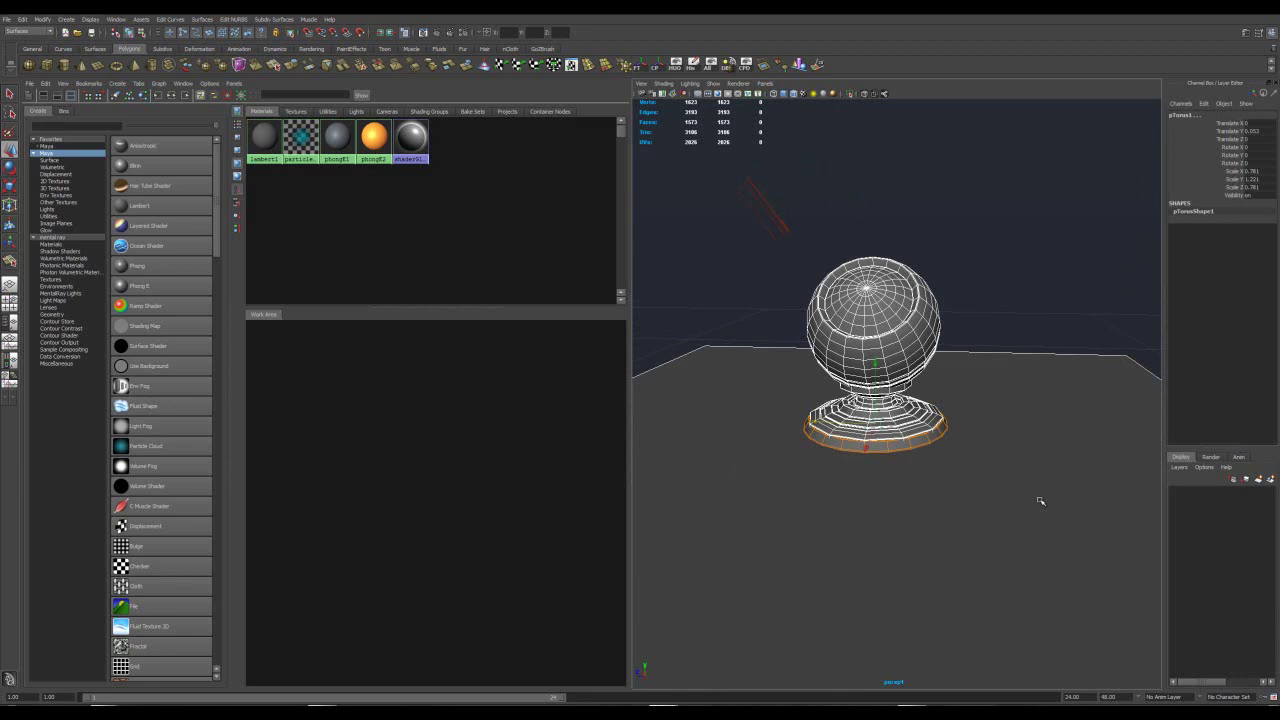
click(721, 286)
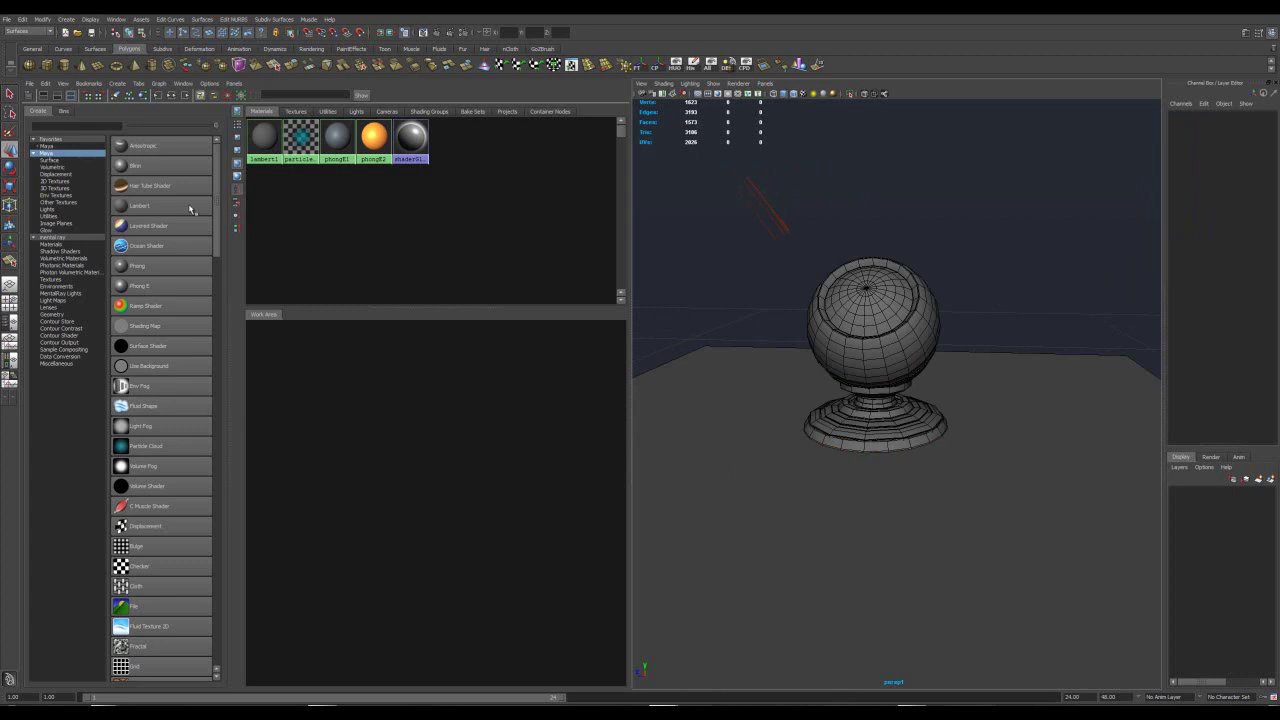
click(47, 160)
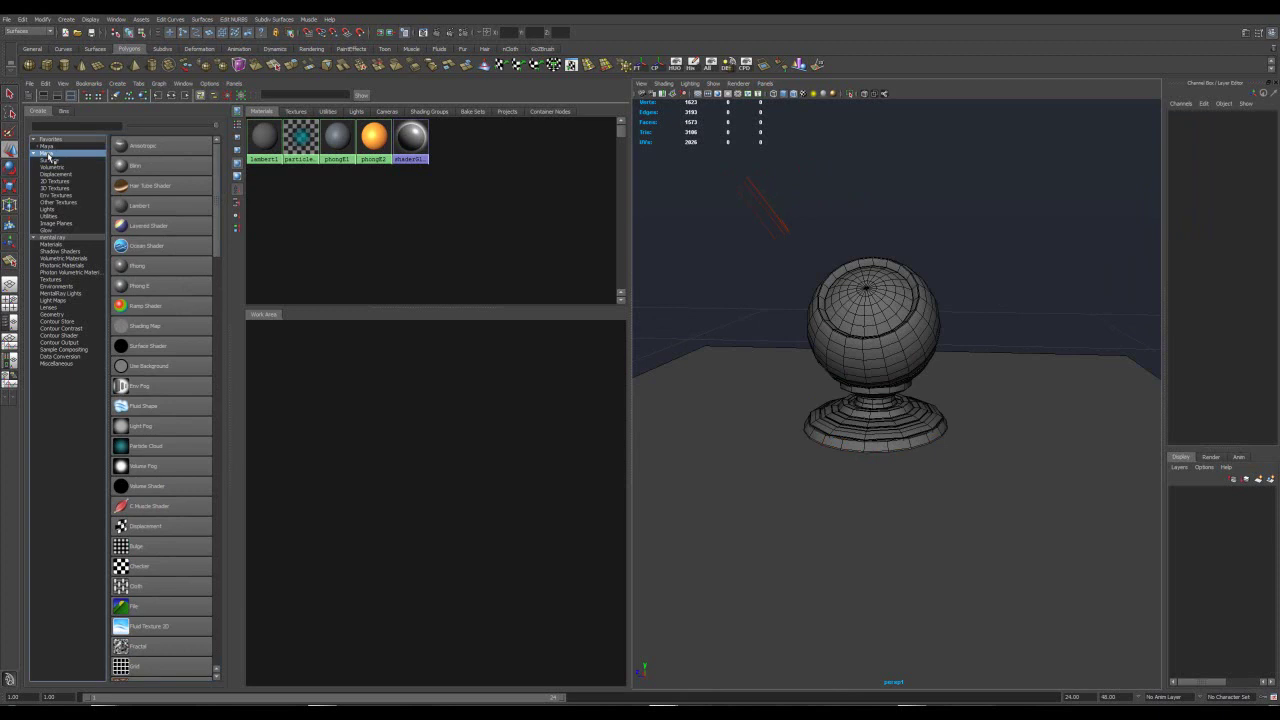
click(52, 242)
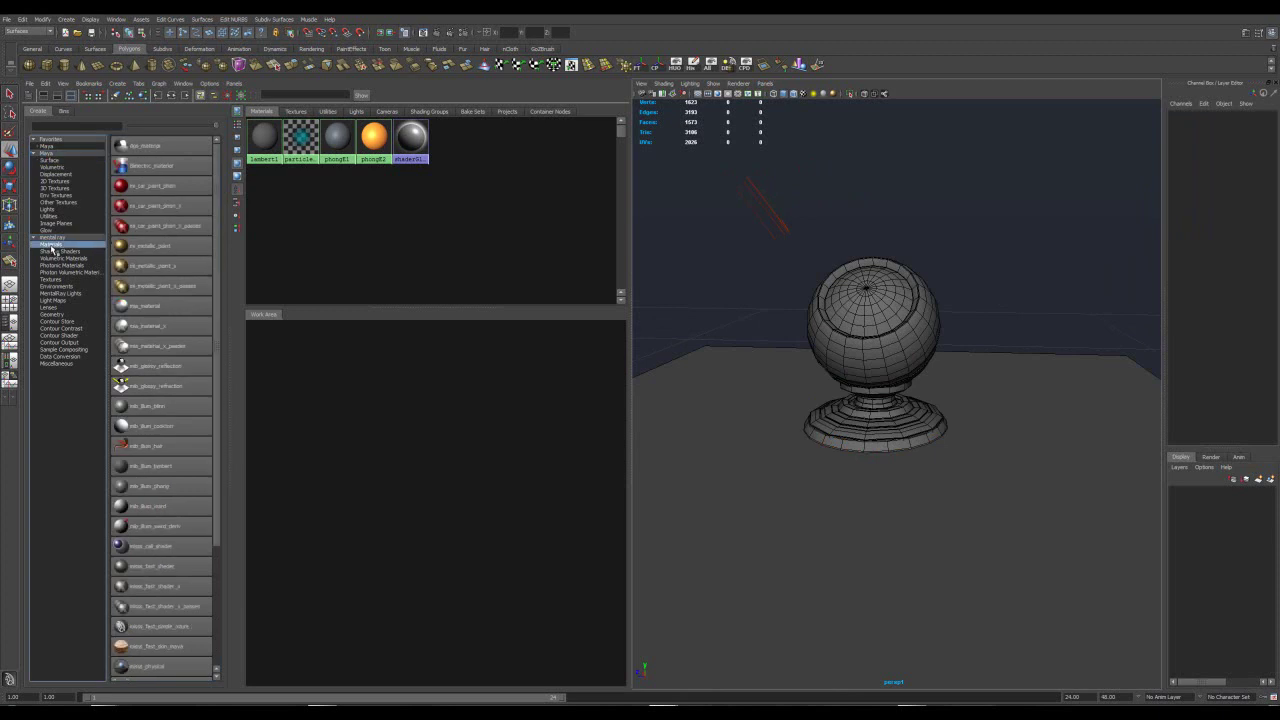
click(54, 251)
click(49, 153)
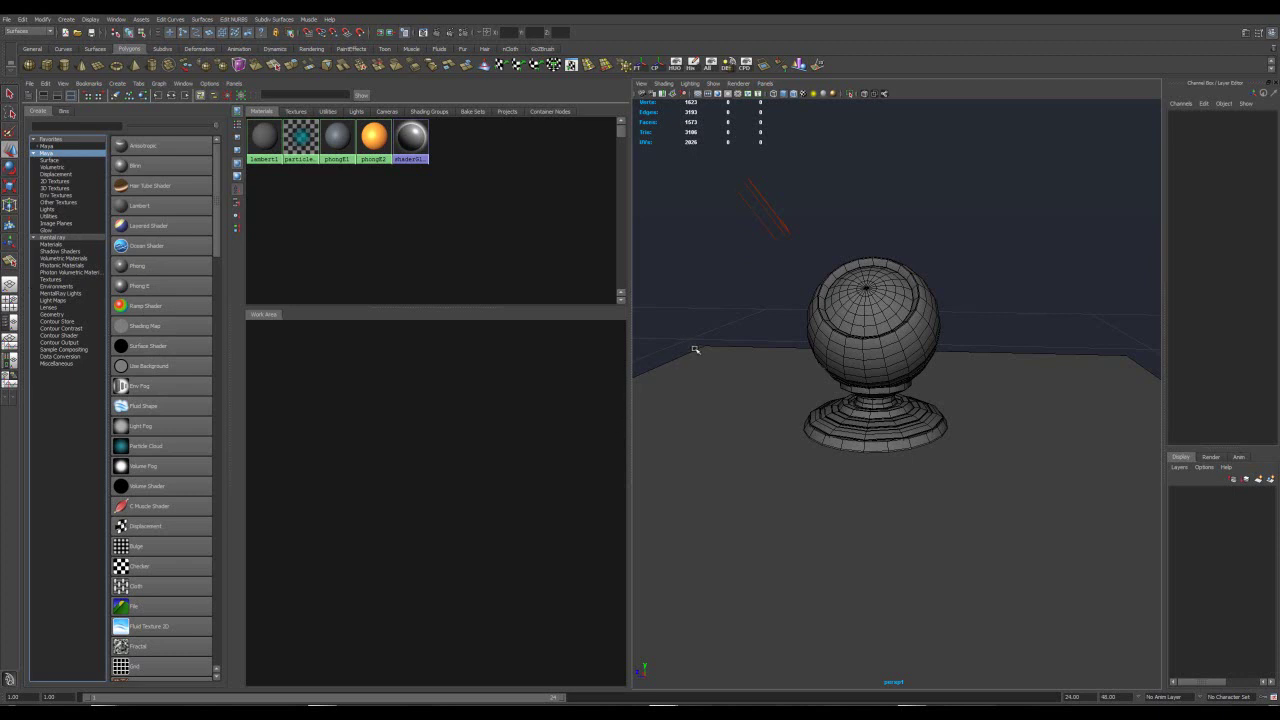
mouse_move(777, 320)
alt+mouse_down()
mouse_move(812, 329)
mouse_move(771, 337)
mouse_move(780, 323)
alt+mouse_up()
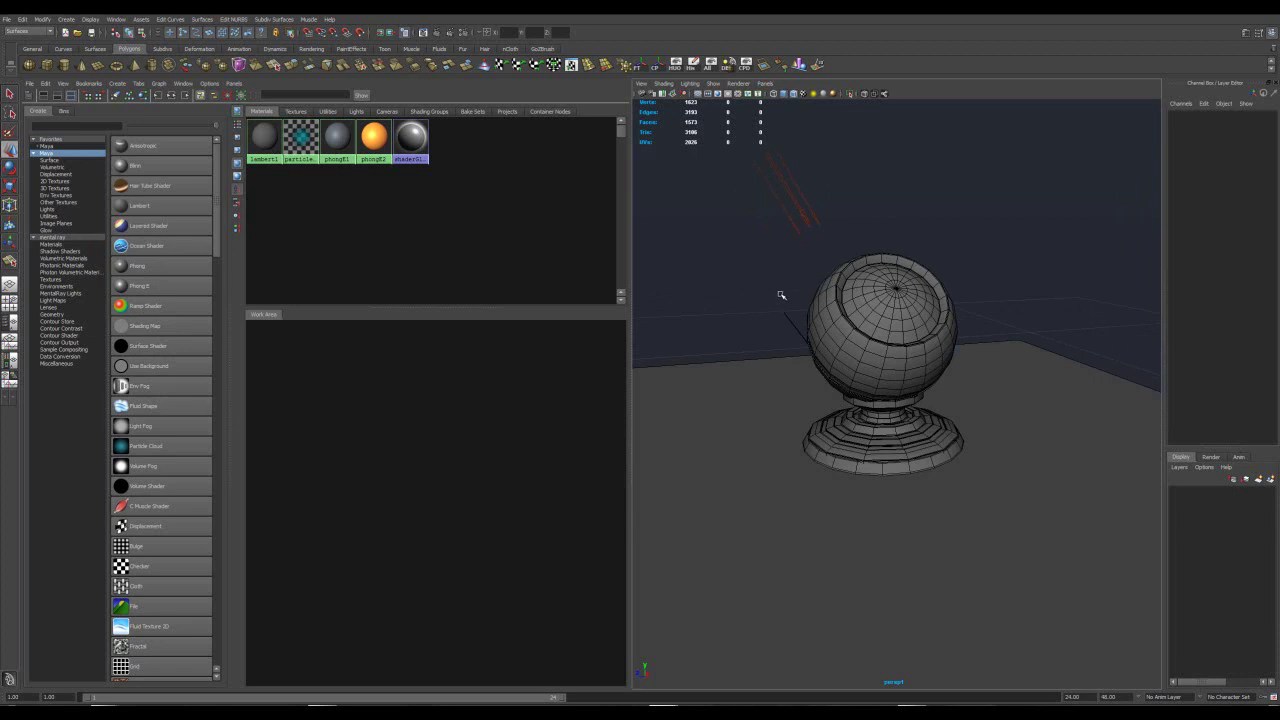
Add a Phong E node (phongE3) and assign it to the sphere and base meshes
click(123, 288)
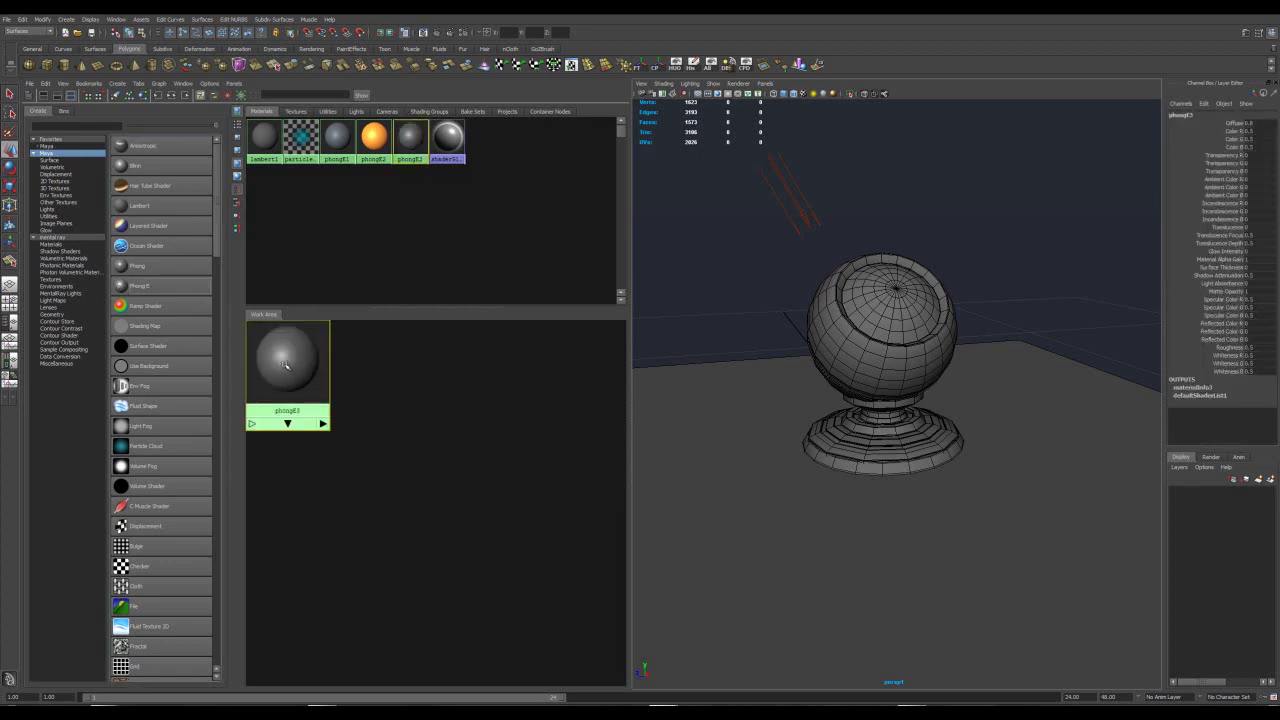
drag(290, 367, 539, 408)
drag(745, 302, 968, 492)
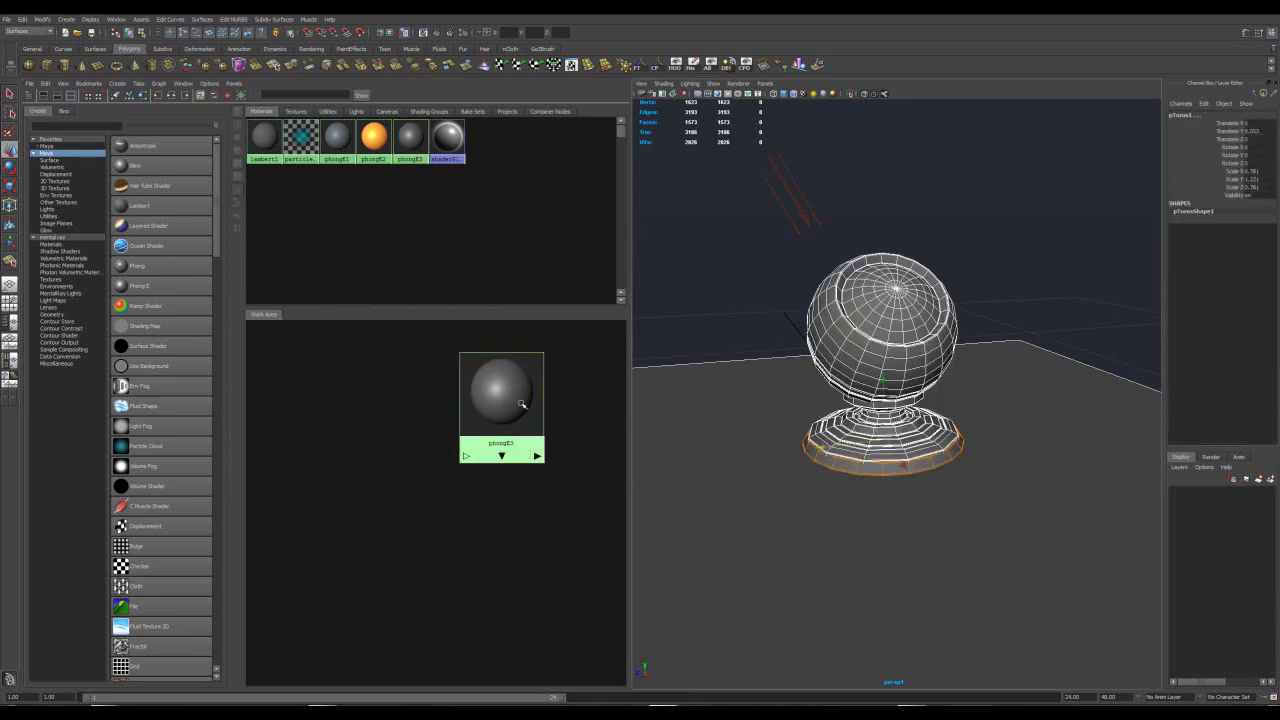
right_drag(512, 397, 512, 376)
click(709, 298)
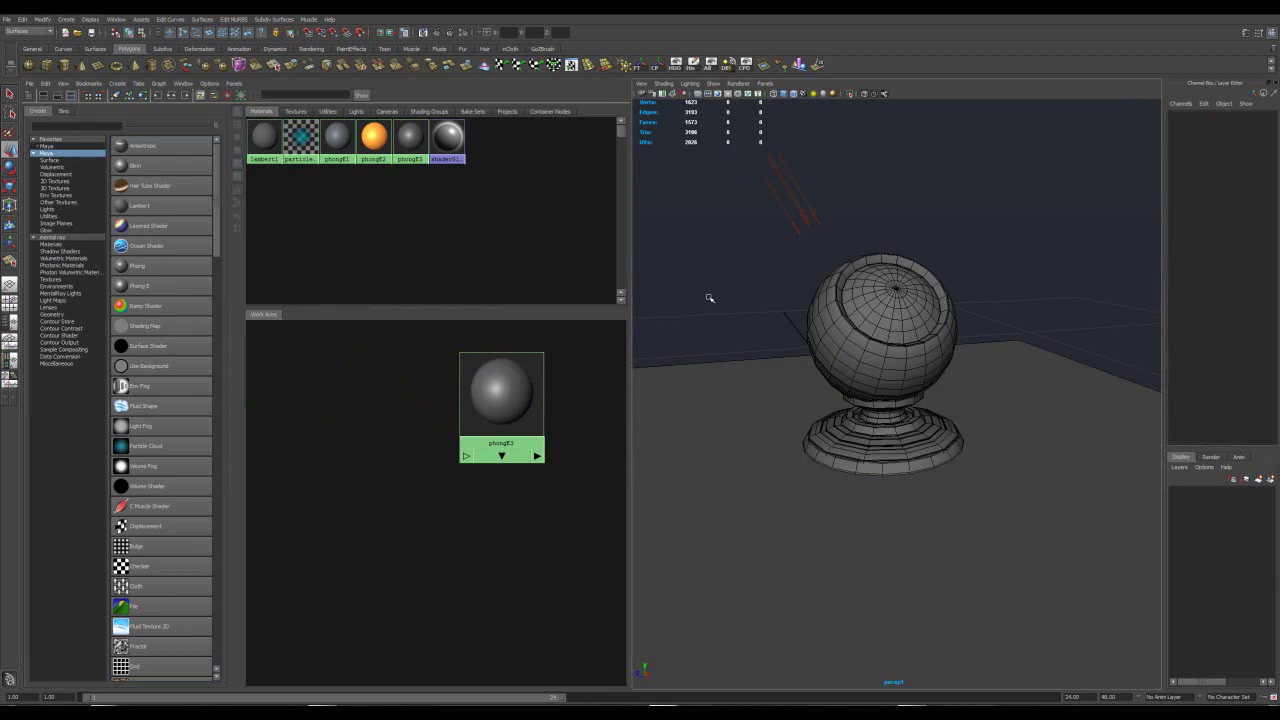
Inspect the red light, then add a directional light to the scene
click(812, 210)
click(778, 245)
click(812, 212)
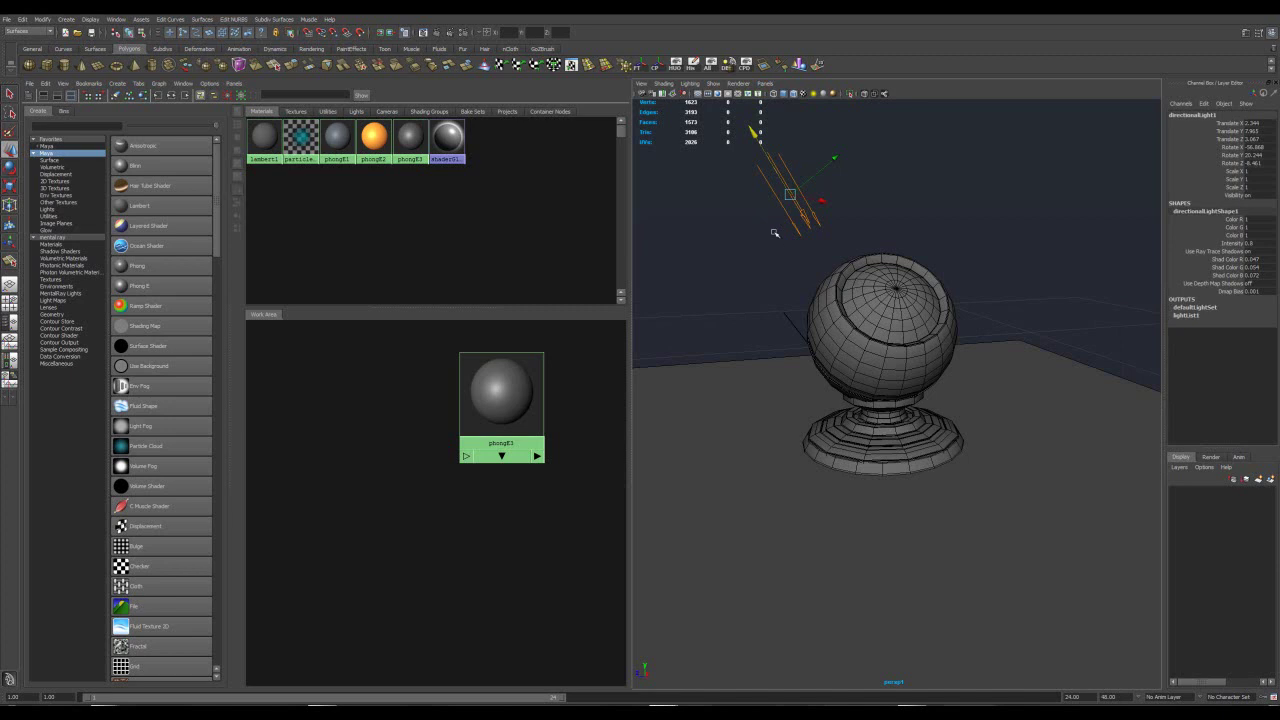
click(767, 283)
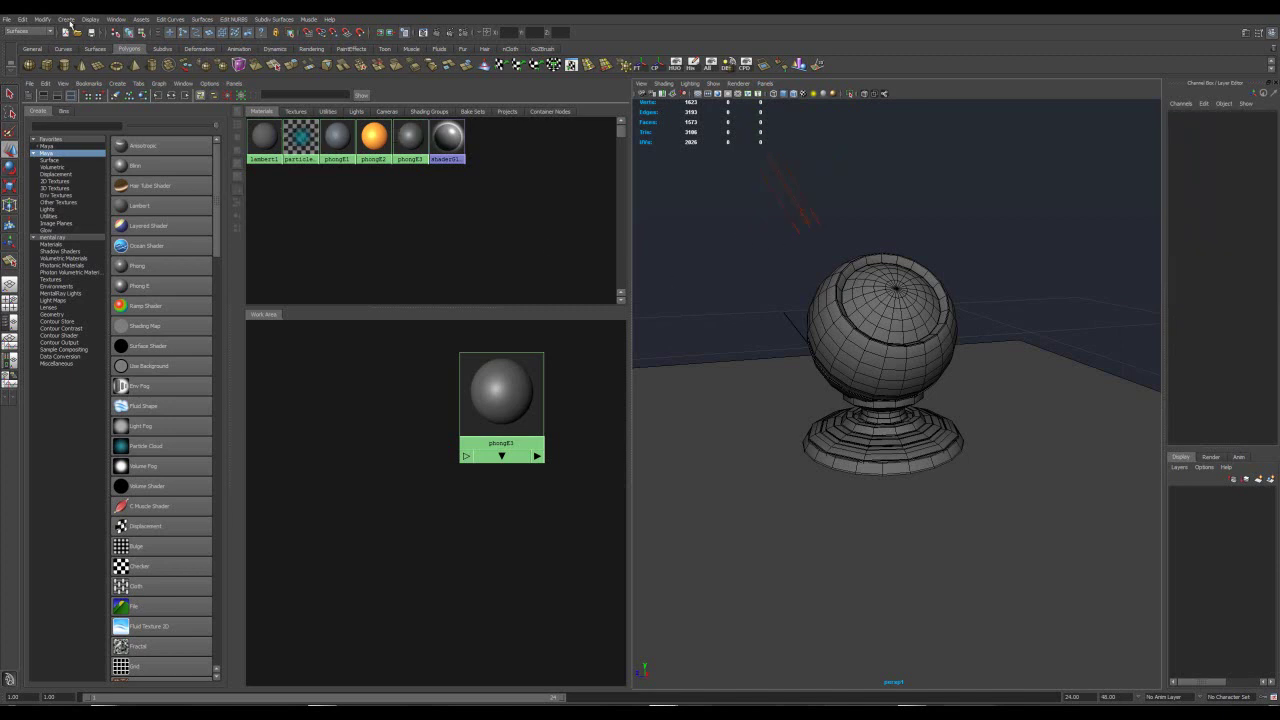
click(67, 20)
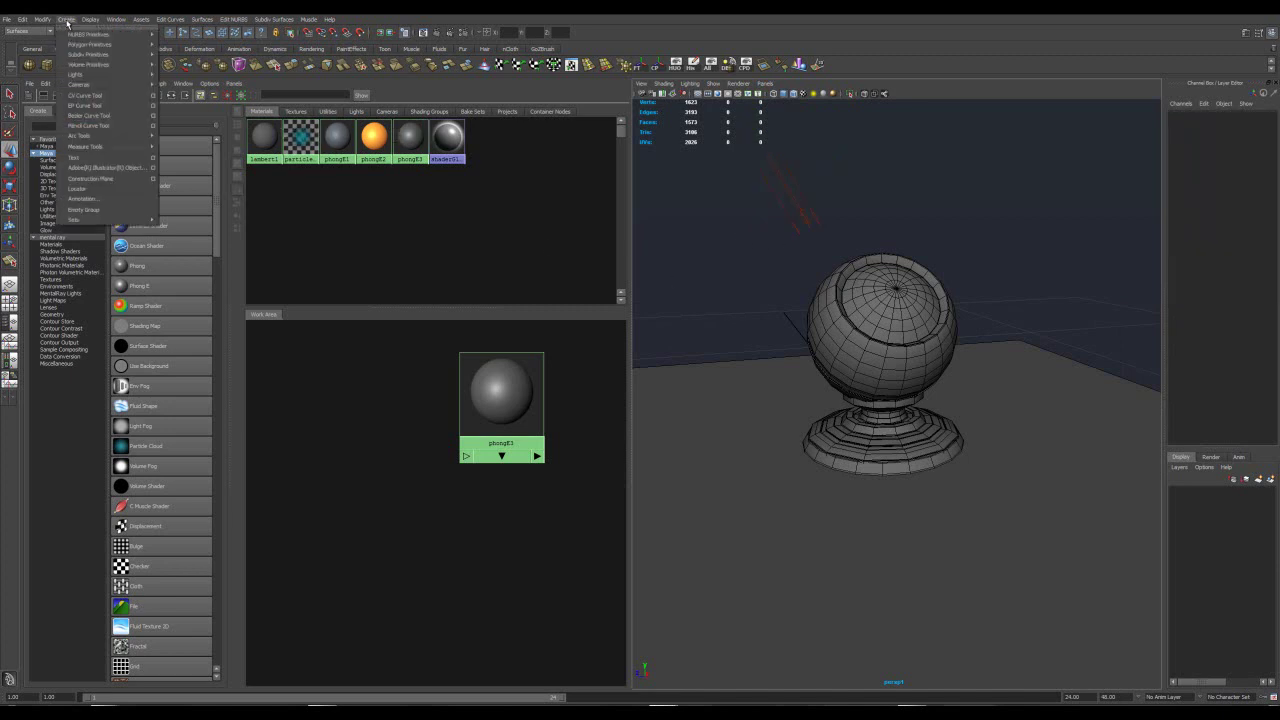
mouse_move(78, 76)
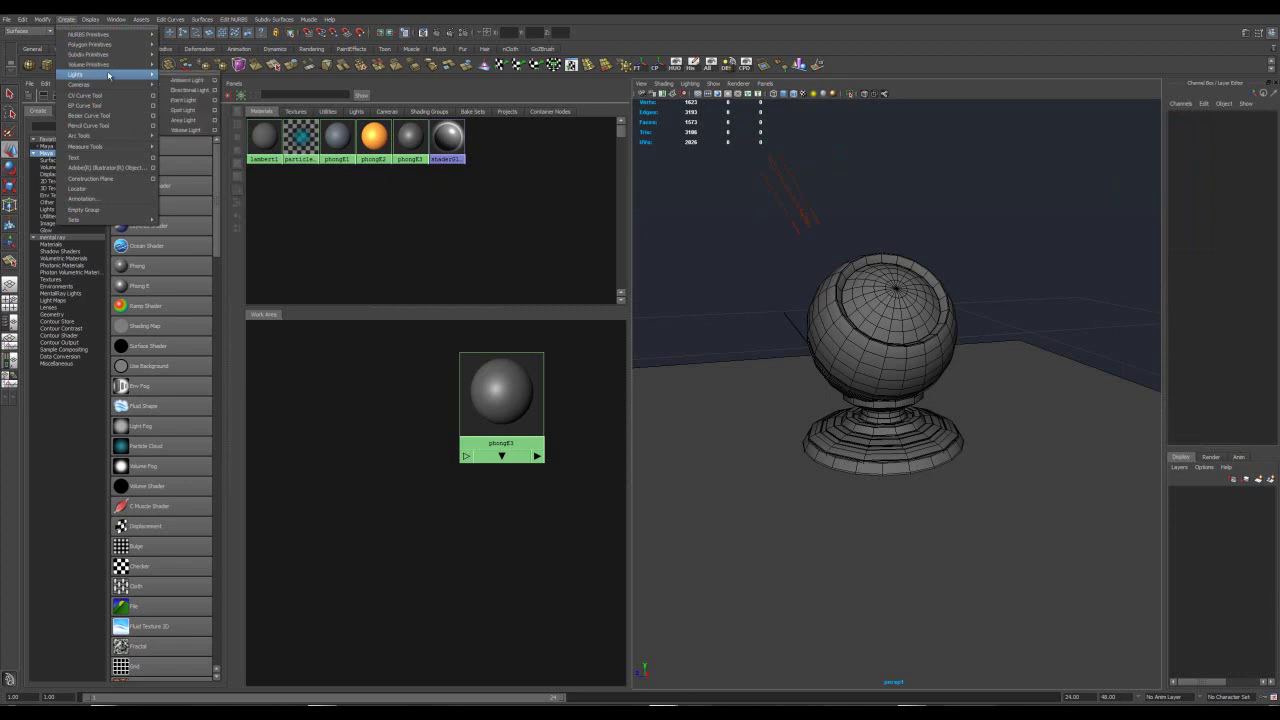
click(184, 94)
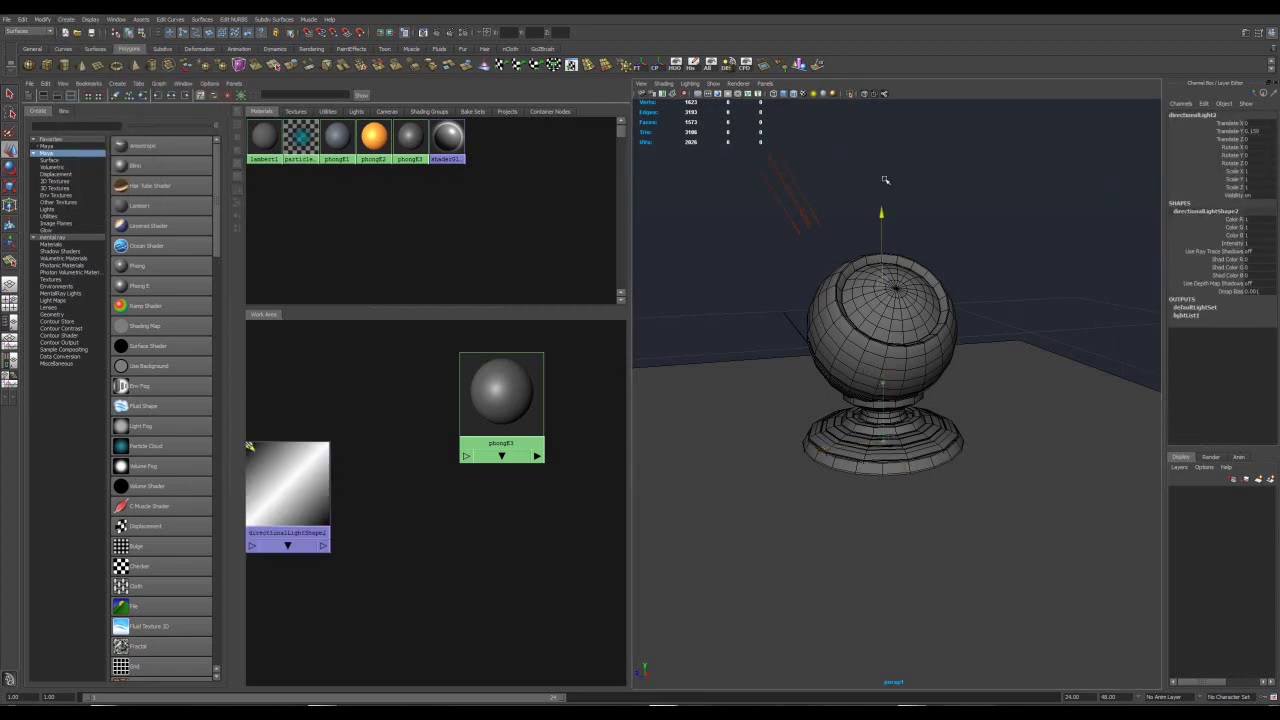
Select the second directional light near the pedestal and delete it
alt+right_drag(888, 228, 878, 303)
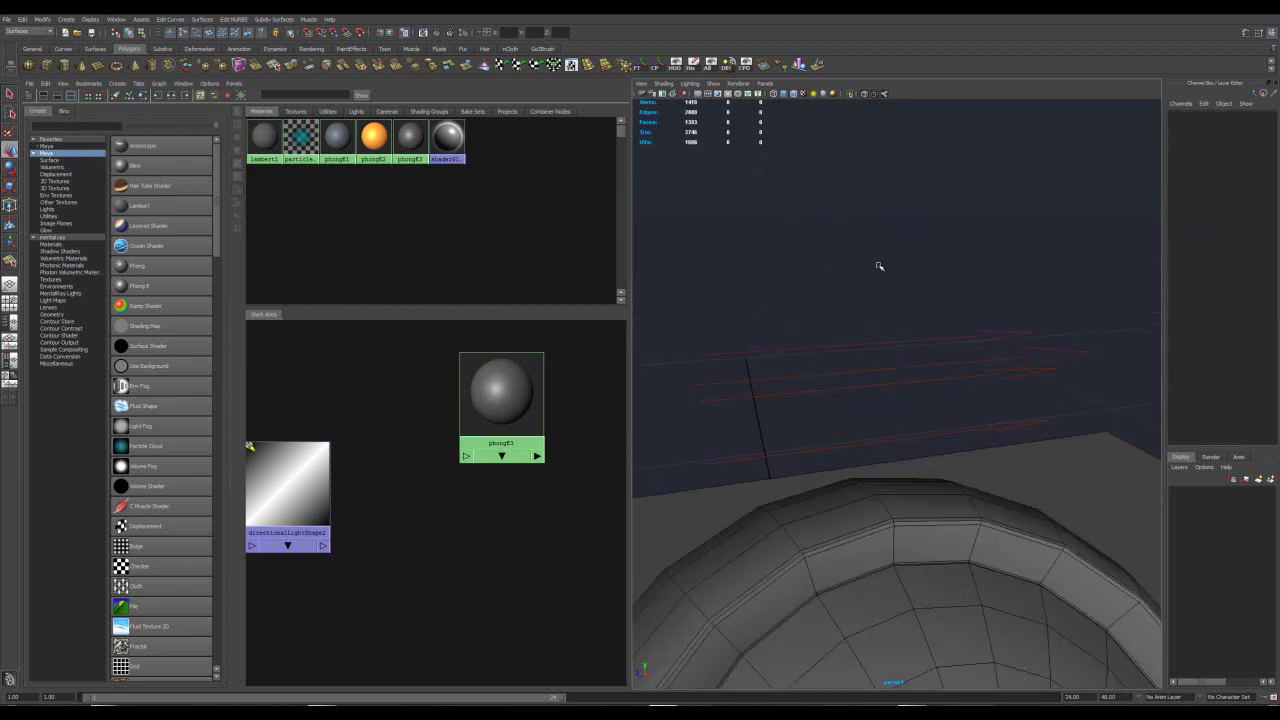
click(868, 350)
alt+drag(895, 360, 968, 334)
alt+right_drag(968, 334, 833, 390)
mouse_move(833, 390)
alt+mouse_down()
mouse_move(834, 350)
mouse_move(824, 380)
alt+mouse_up()
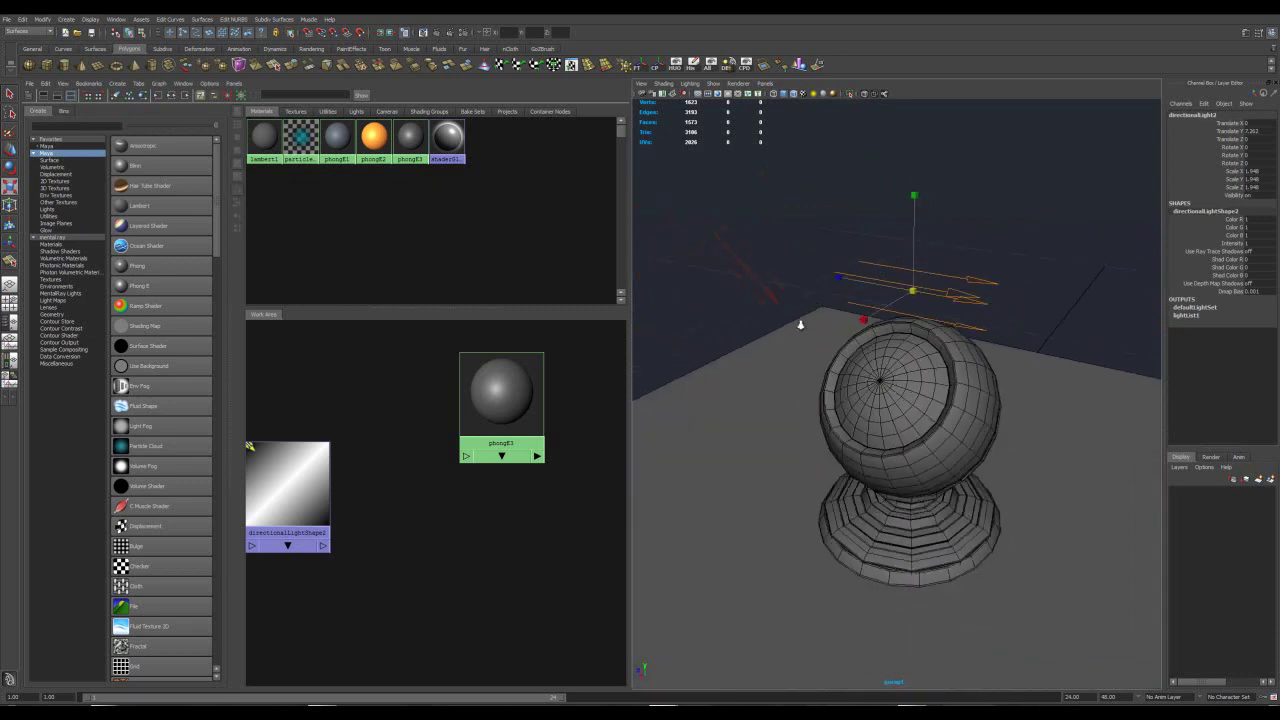
alt+drag(794, 321, 806, 342)
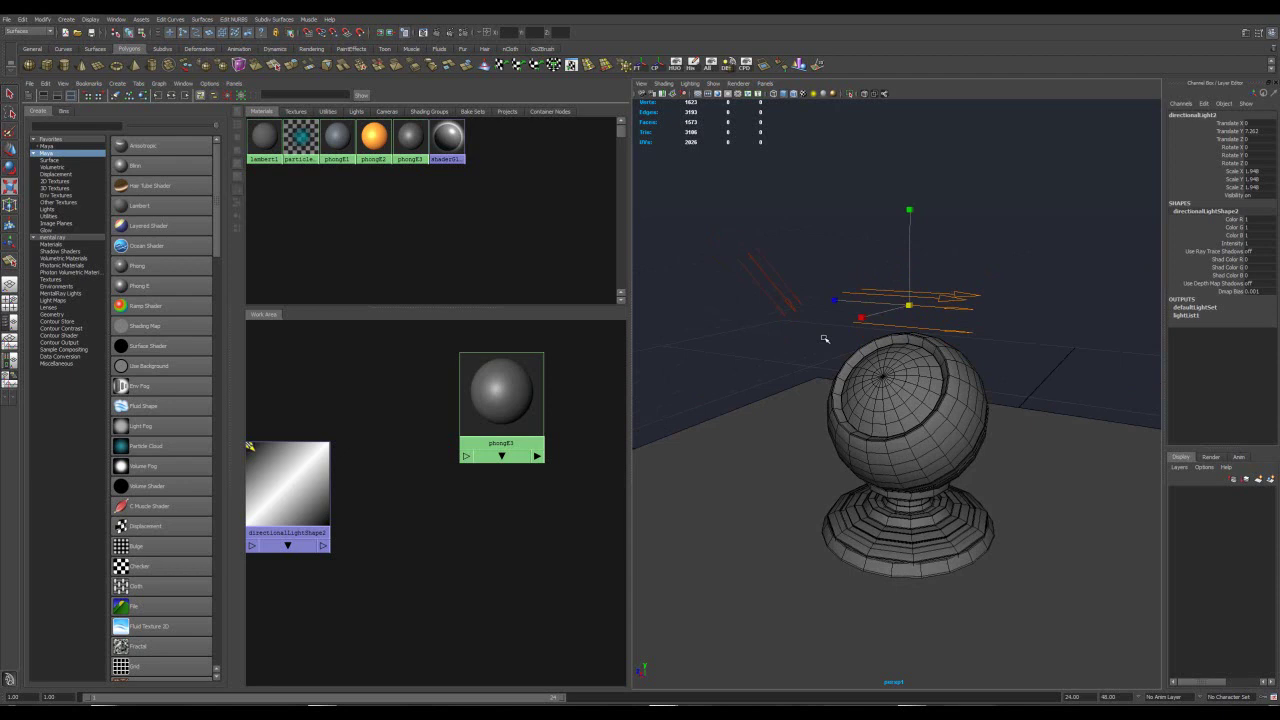
alt+drag(834, 249, 865, 251)
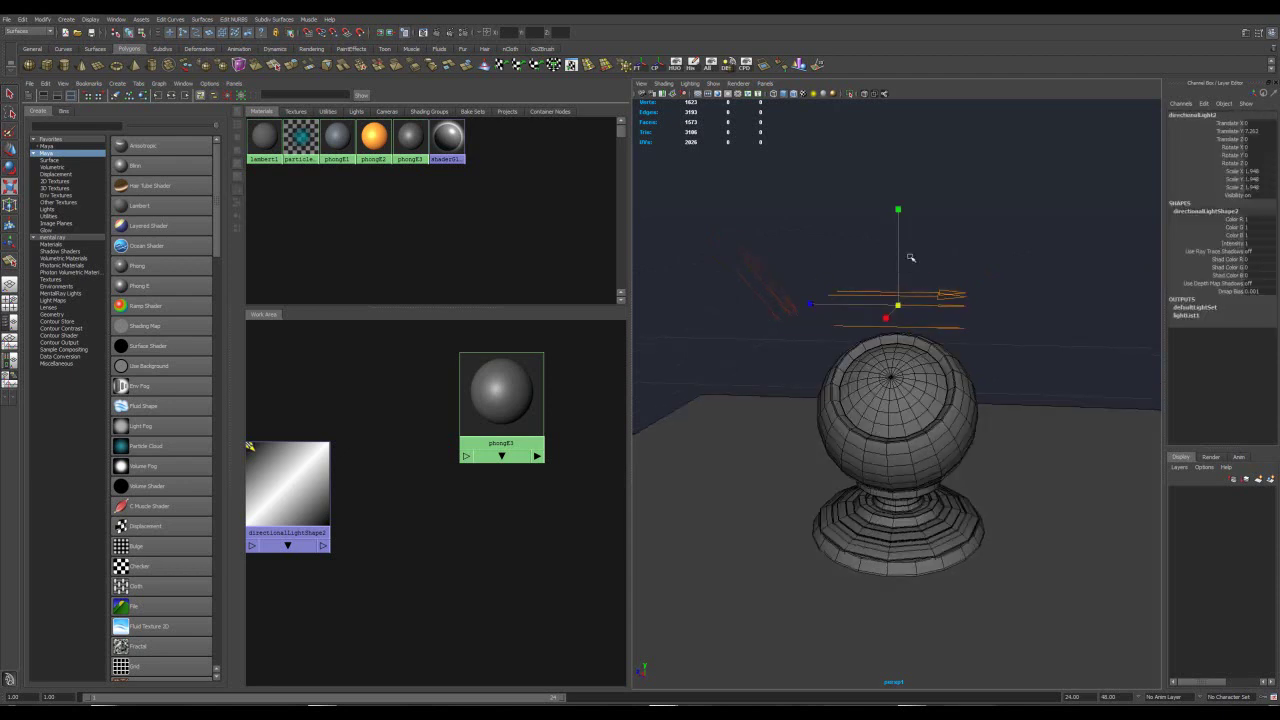
key(Delete)
Maximize the perspective view and open directionalLight1's attributes with Ctrl+A
click(780, 310)
alt+drag(893, 292, 868, 311)
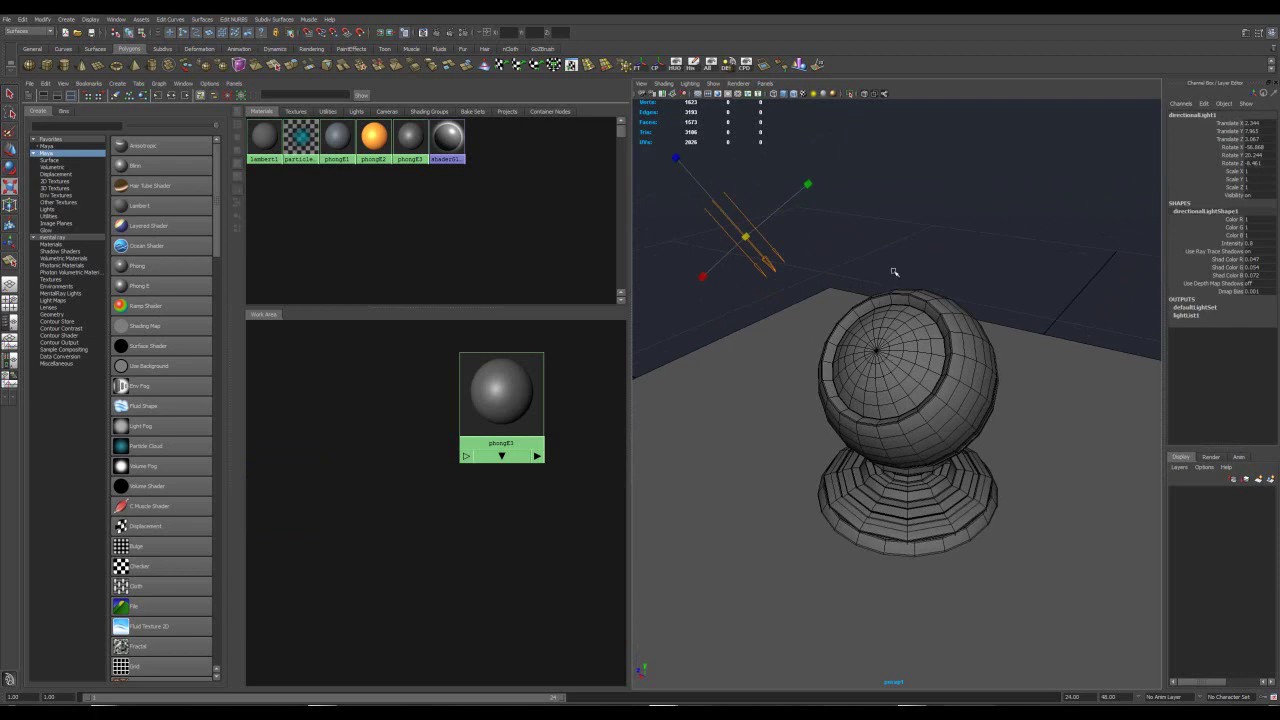
alt+drag(891, 272, 903, 264)
key(space)
alt+drag(592, 302, 570, 303)
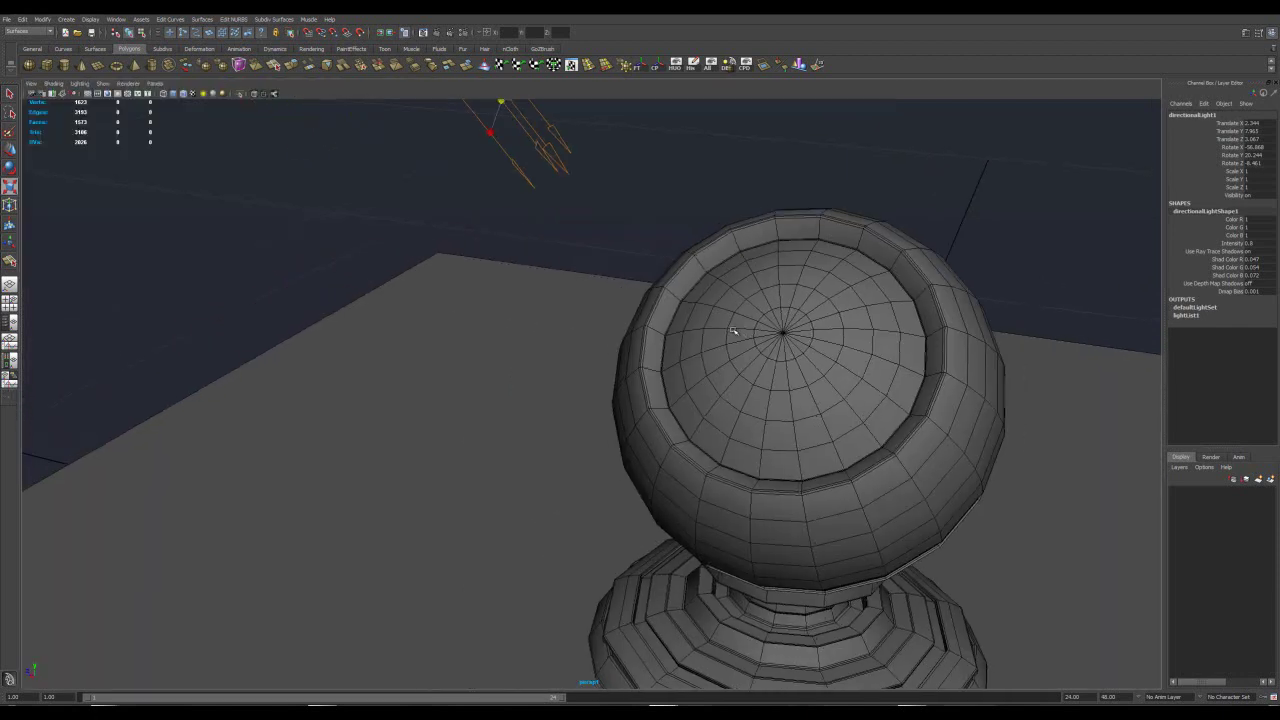
alt+right_drag(570, 303, 548, 304)
alt+drag(548, 304, 586, 277)
click(455, 277)
drag(414, 240, 547, 243)
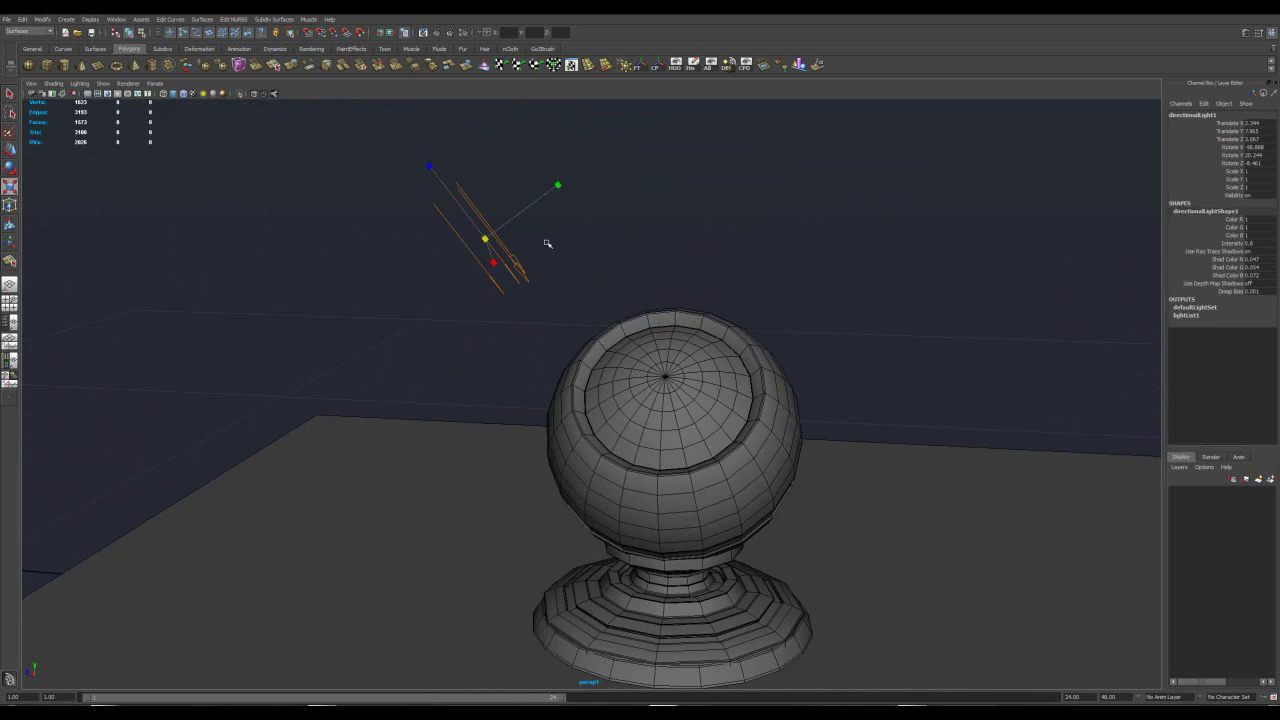
key(ctrl+a)
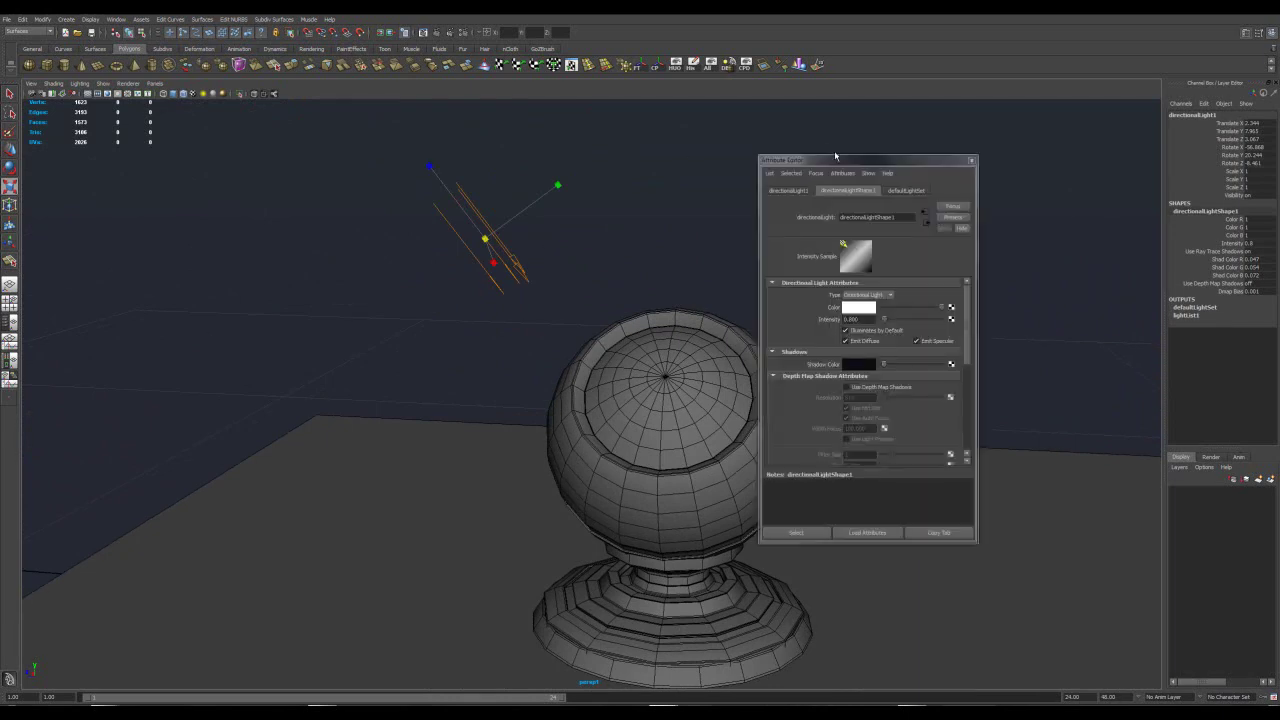
Enlarge the Attribute Editor and toggle Use Ray Trace Shadows off and back on
drag(842, 160, 868, 119)
drag(1002, 502, 1065, 663)
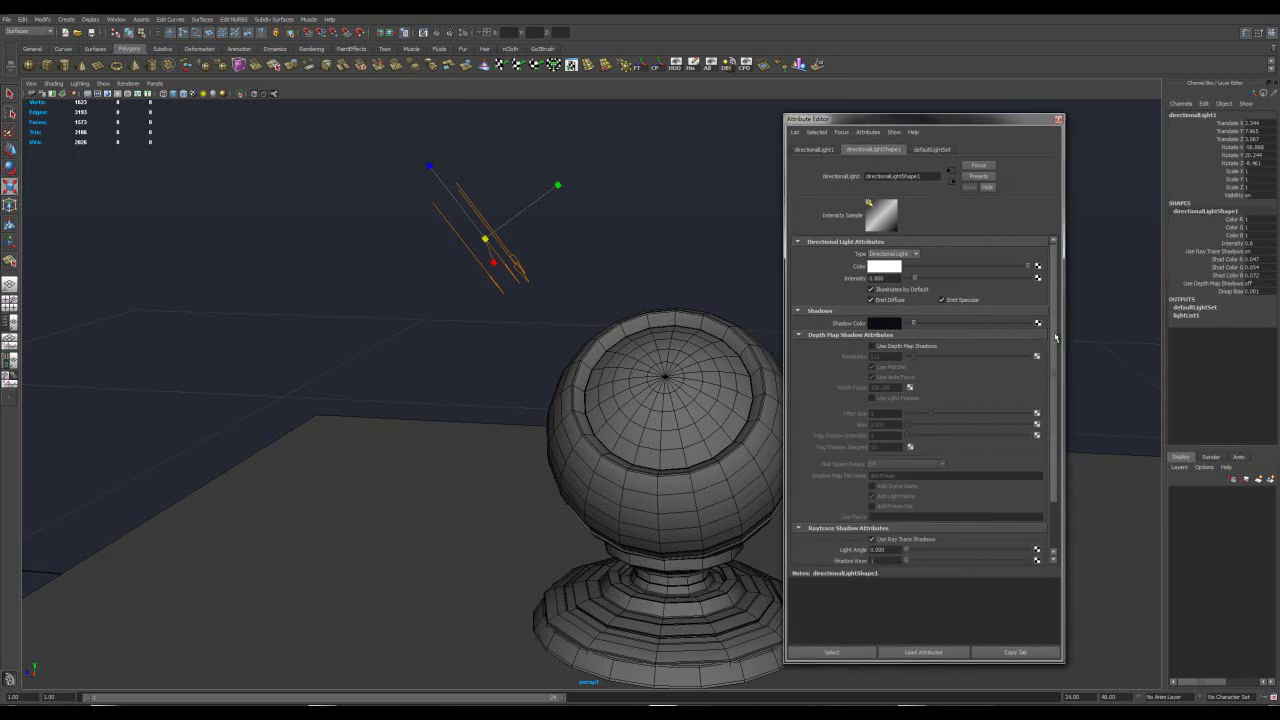
scroll(1055, 343, down, 2)
click(872, 483)
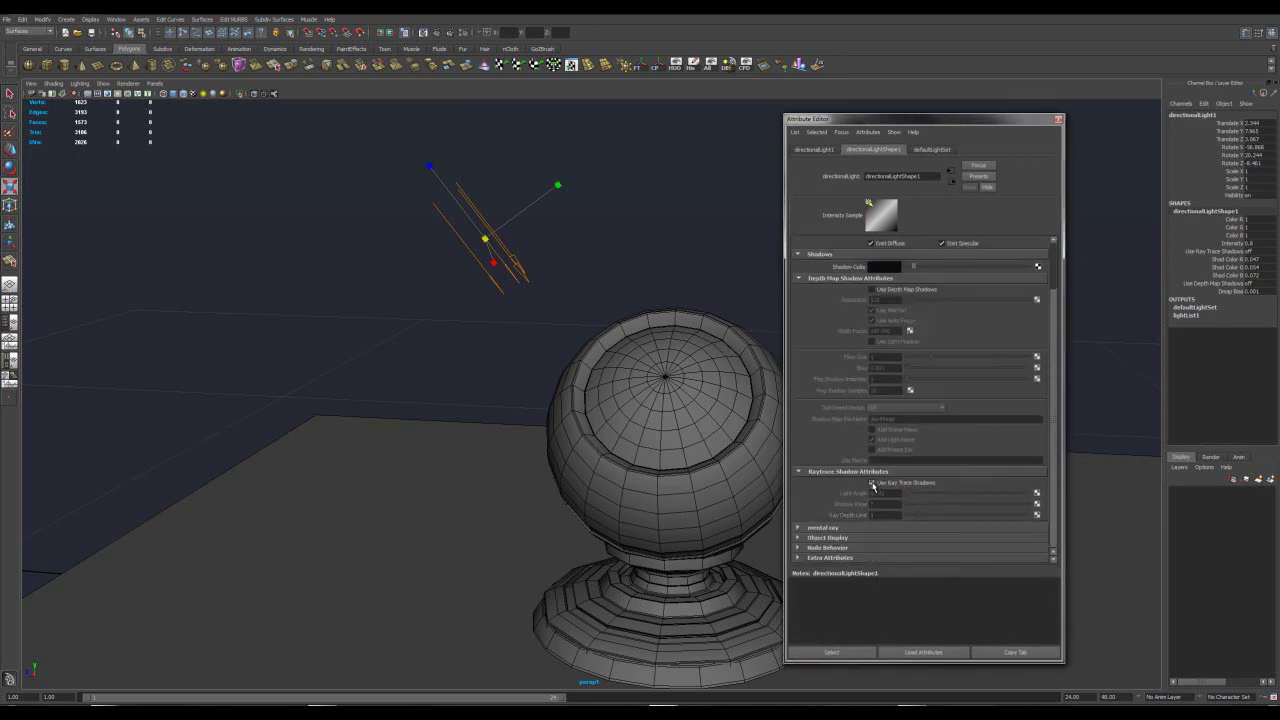
click(872, 483)
Check the dark blue Shadow Color in the colour picker
drag(1056, 323, 1055, 250)
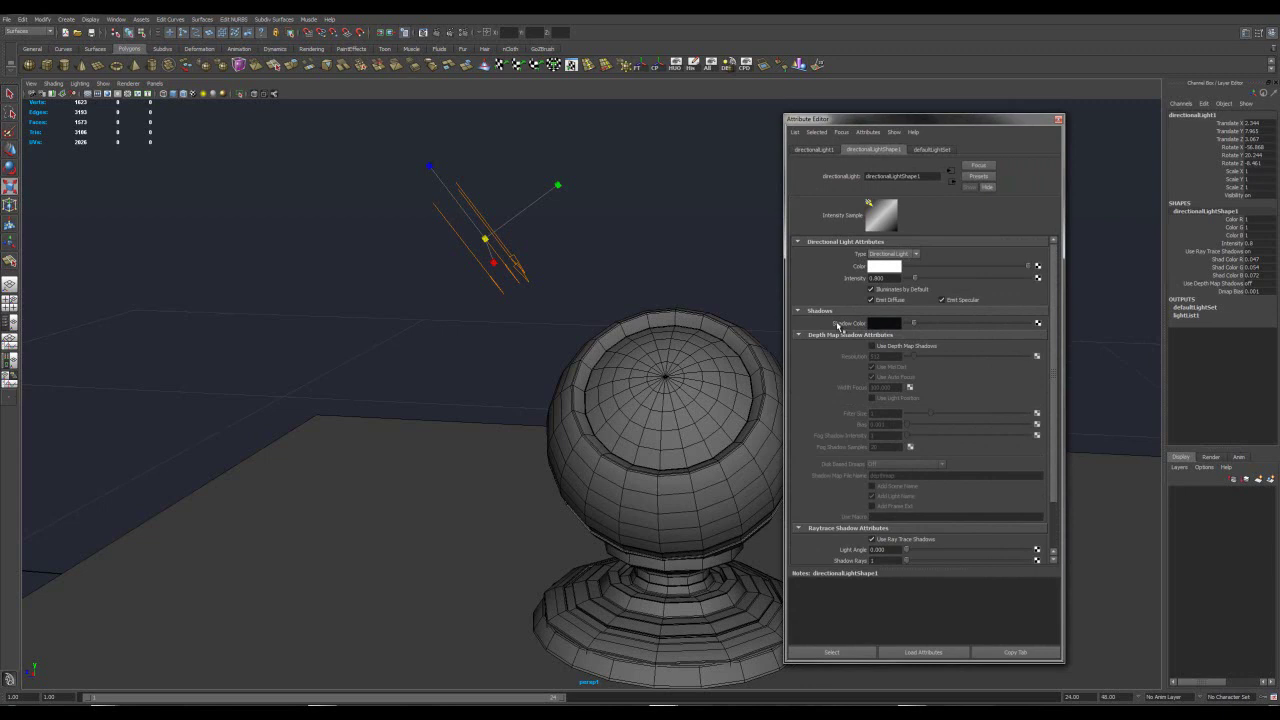
click(876, 328)
click(884, 324)
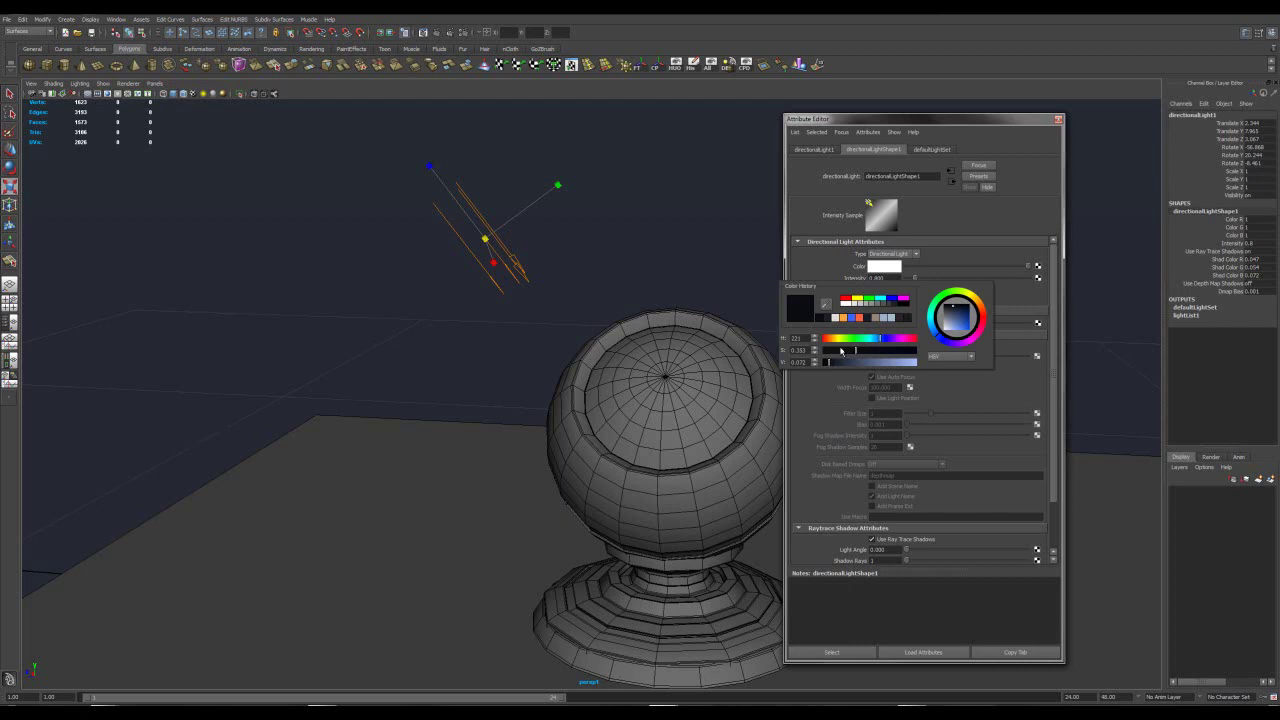
drag(966, 120, 980, 118)
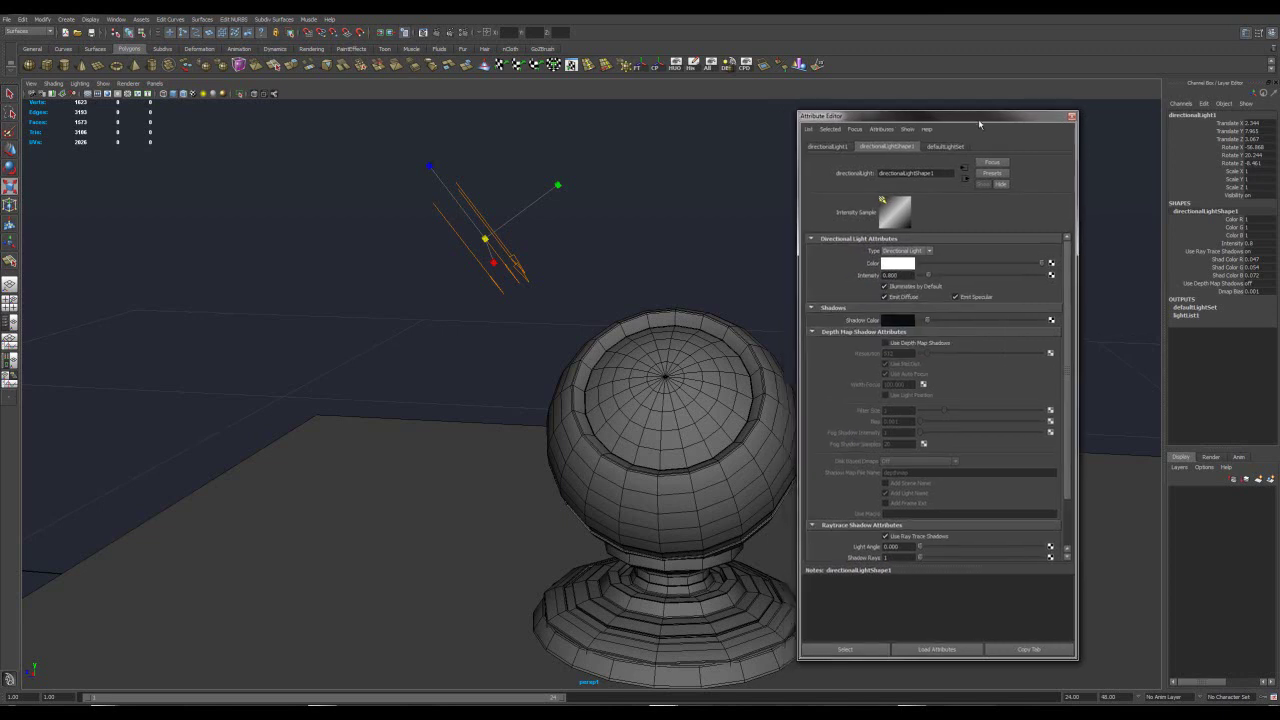
Close the Attribute Editor and dolly out until the full ground plane shows
click(1071, 118)
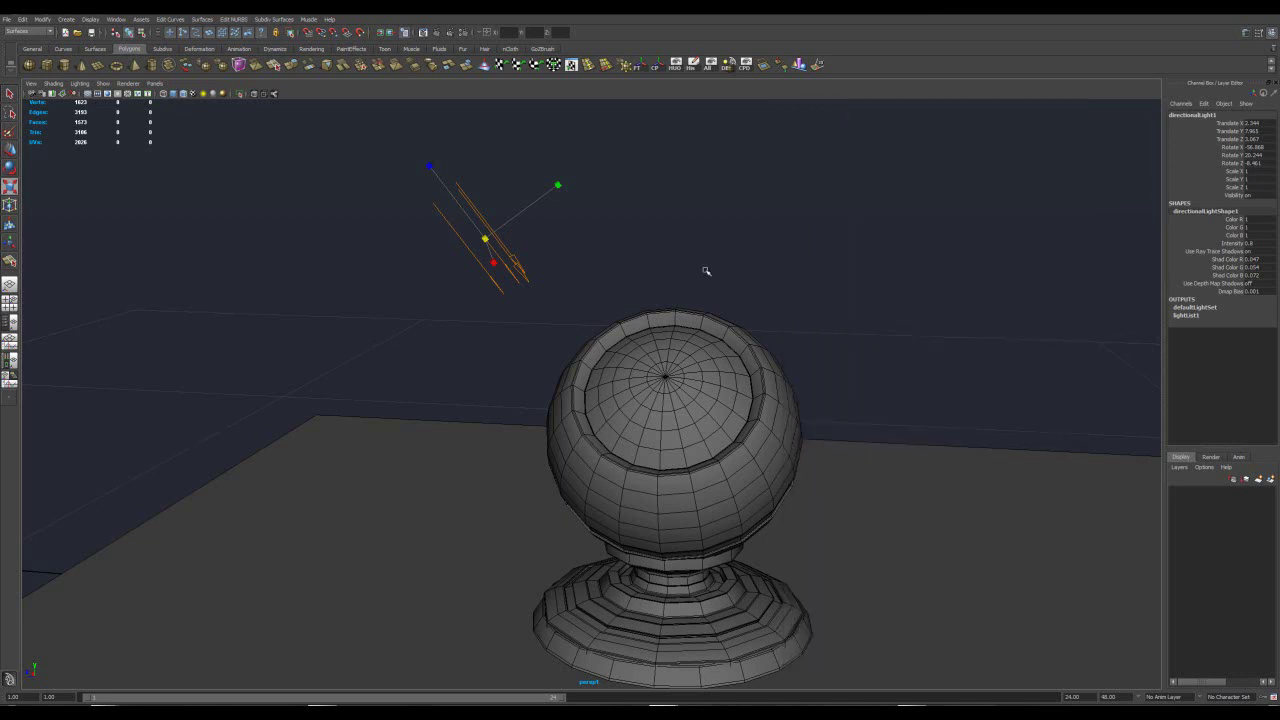
alt+middle_drag(914, 397, 872, 326)
alt+right_drag(872, 326, 657, 289)
alt+drag(657, 289, 620, 345)
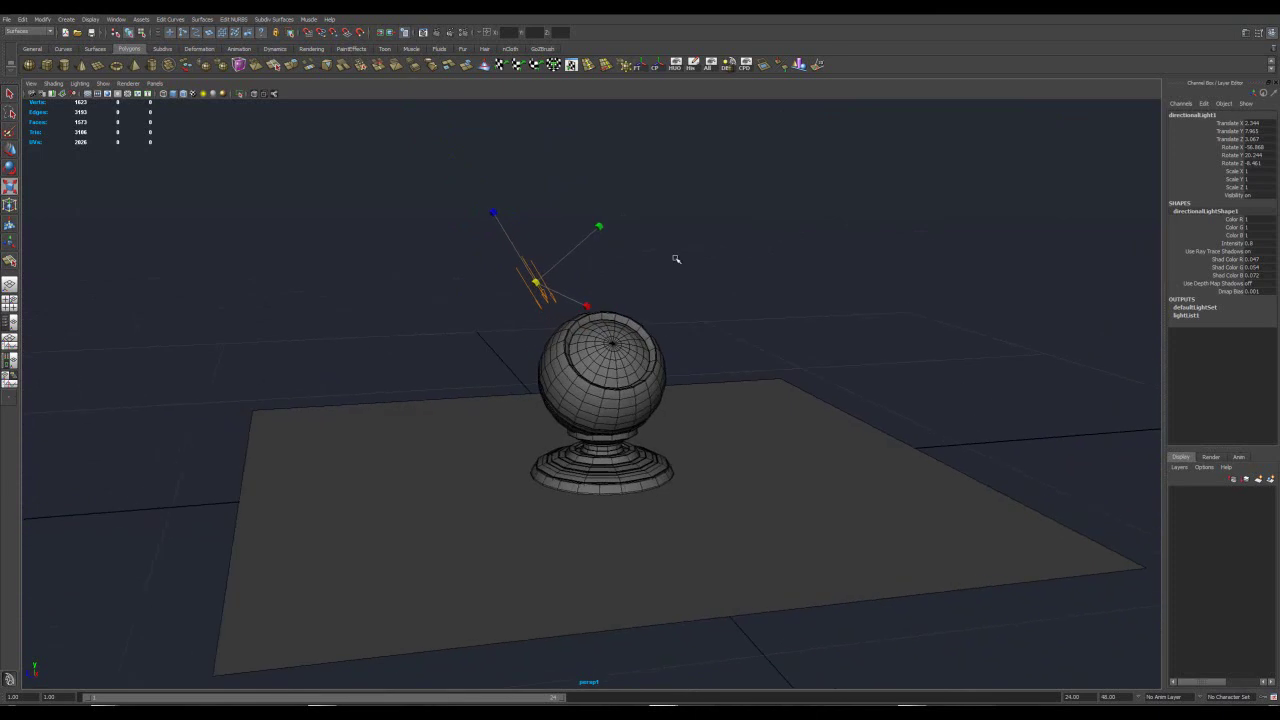
In Render Settings, set Render Using to mental ray
alt+drag(471, 351, 511, 391)
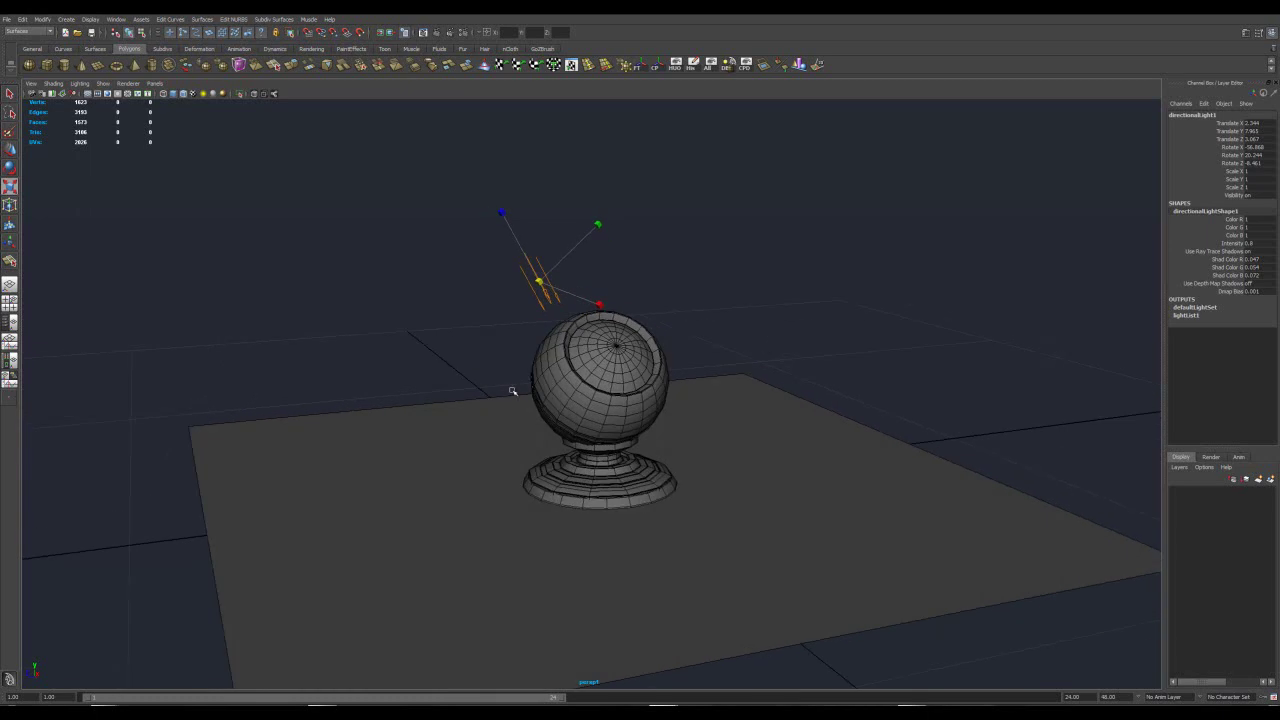
click(465, 37)
drag(580, 143, 859, 143)
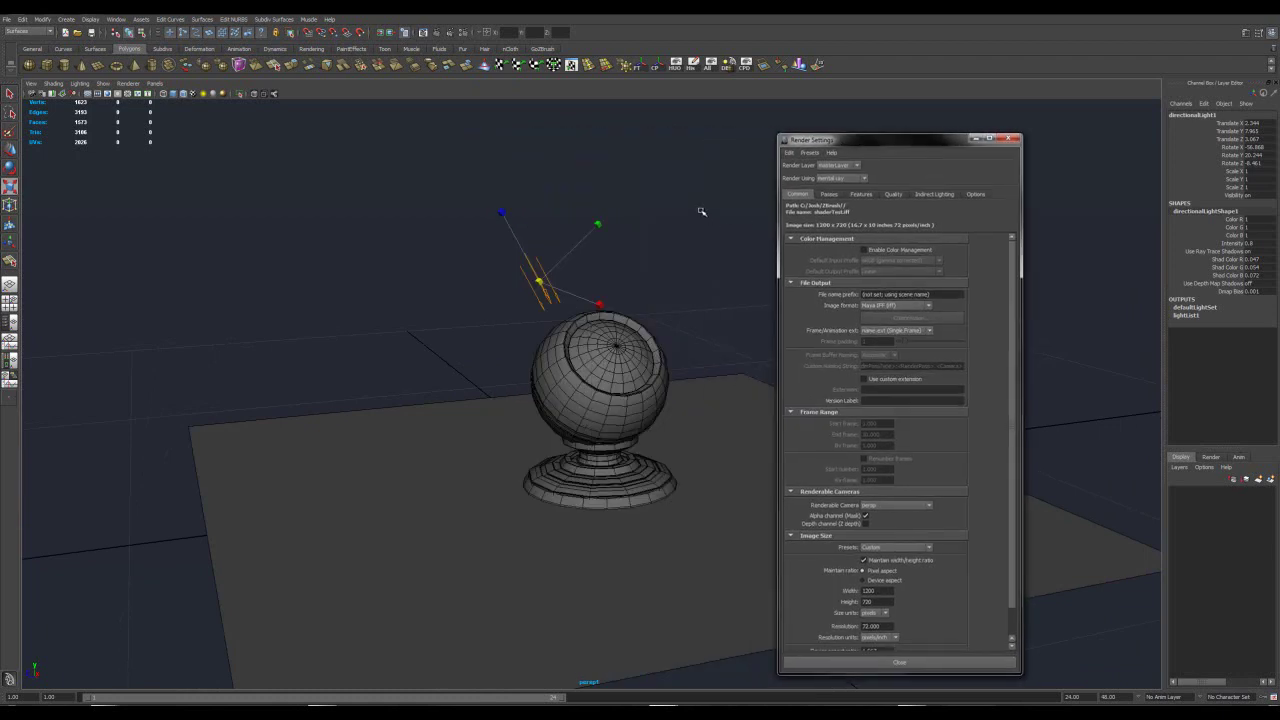
alt+middle_drag(700, 214, 671, 223)
click(828, 180)
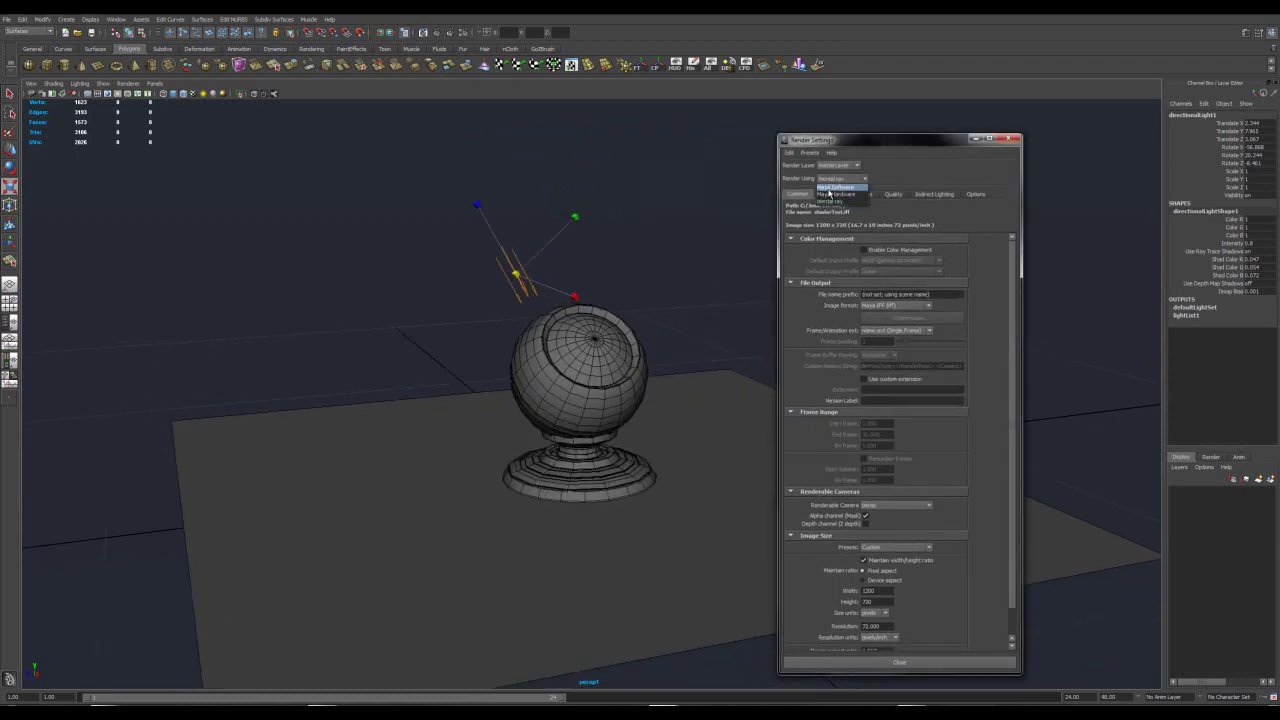
click(822, 187)
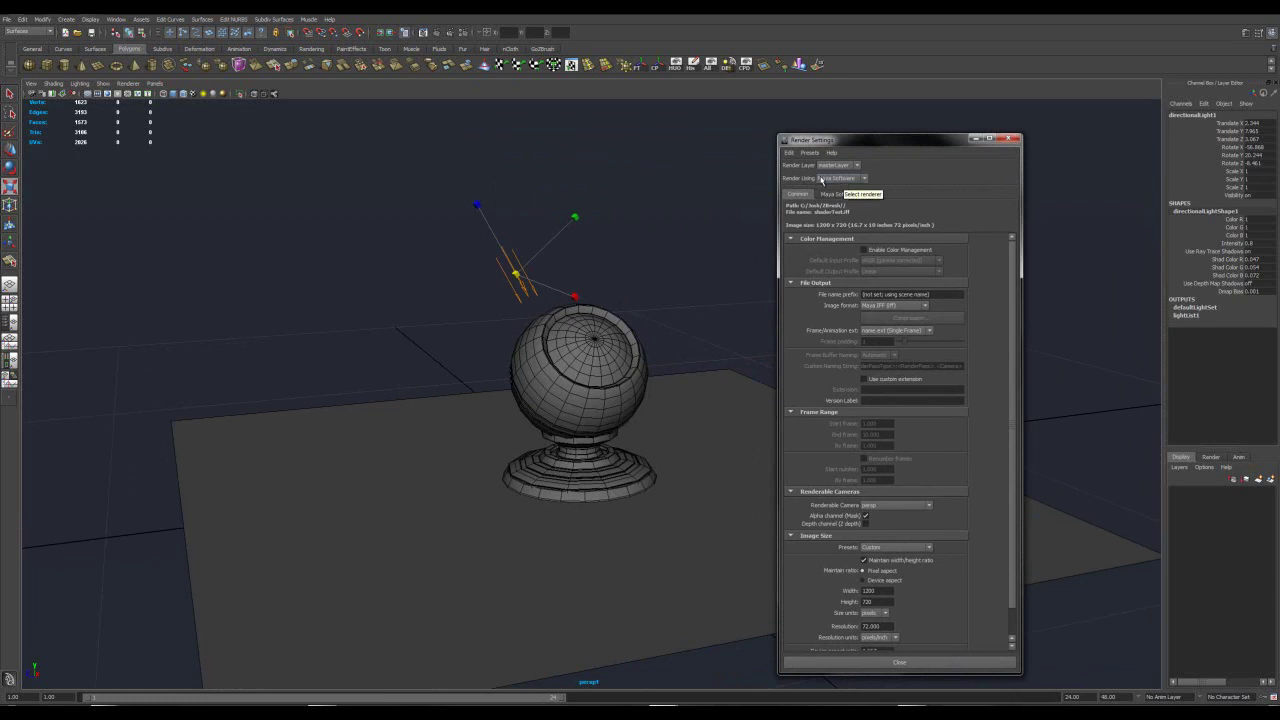
click(826, 180)
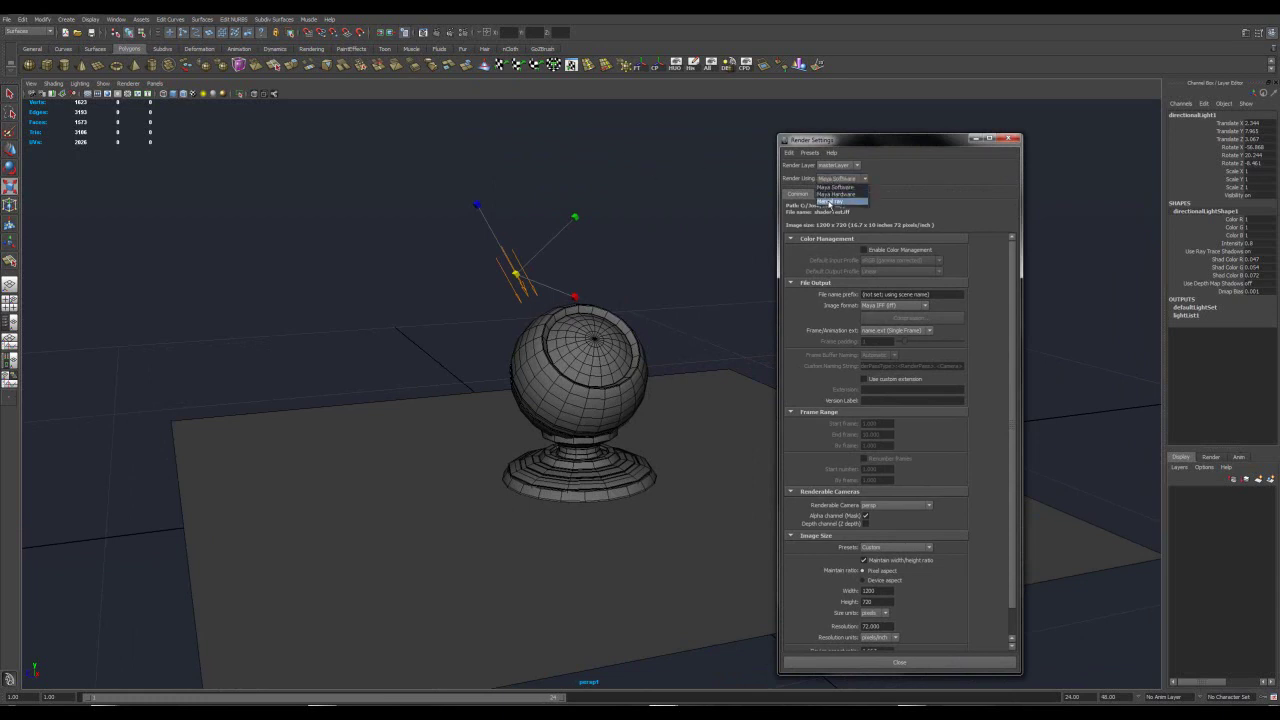
click(828, 202)
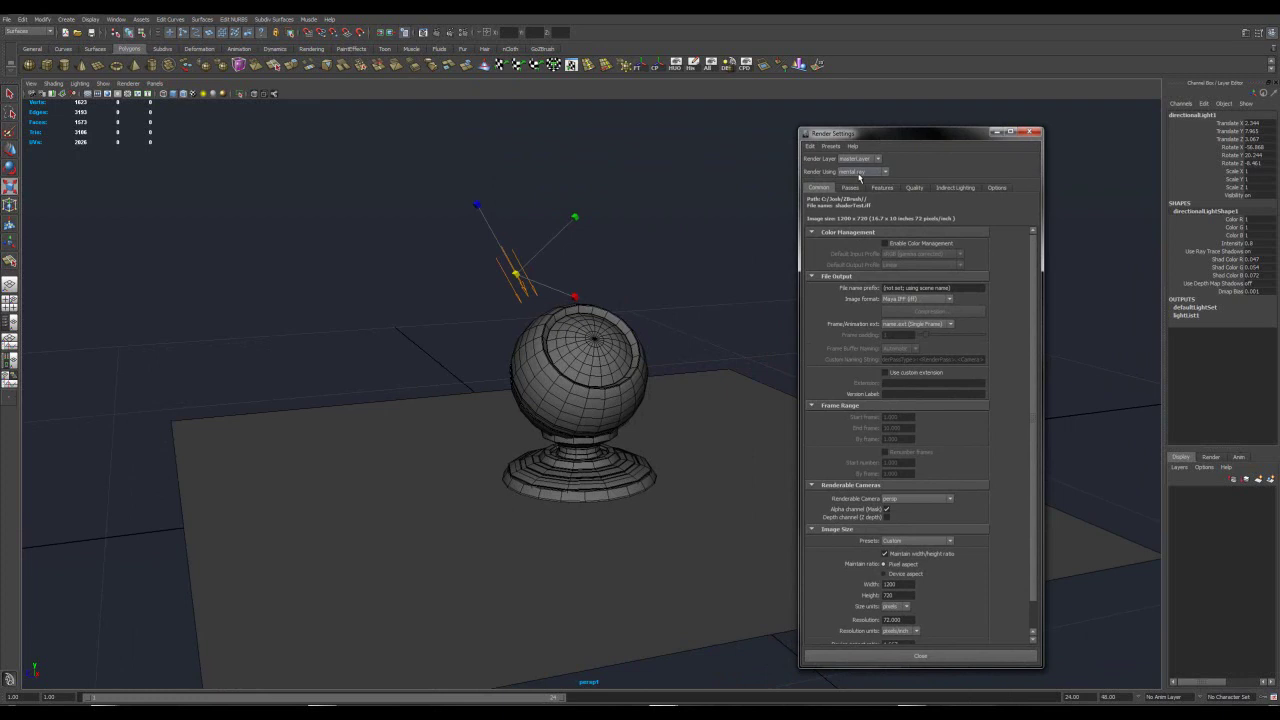
Load the Mayatomr.mll plug-in in the Plug-in Manager
click(116, 19)
mouse_move(125, 76)
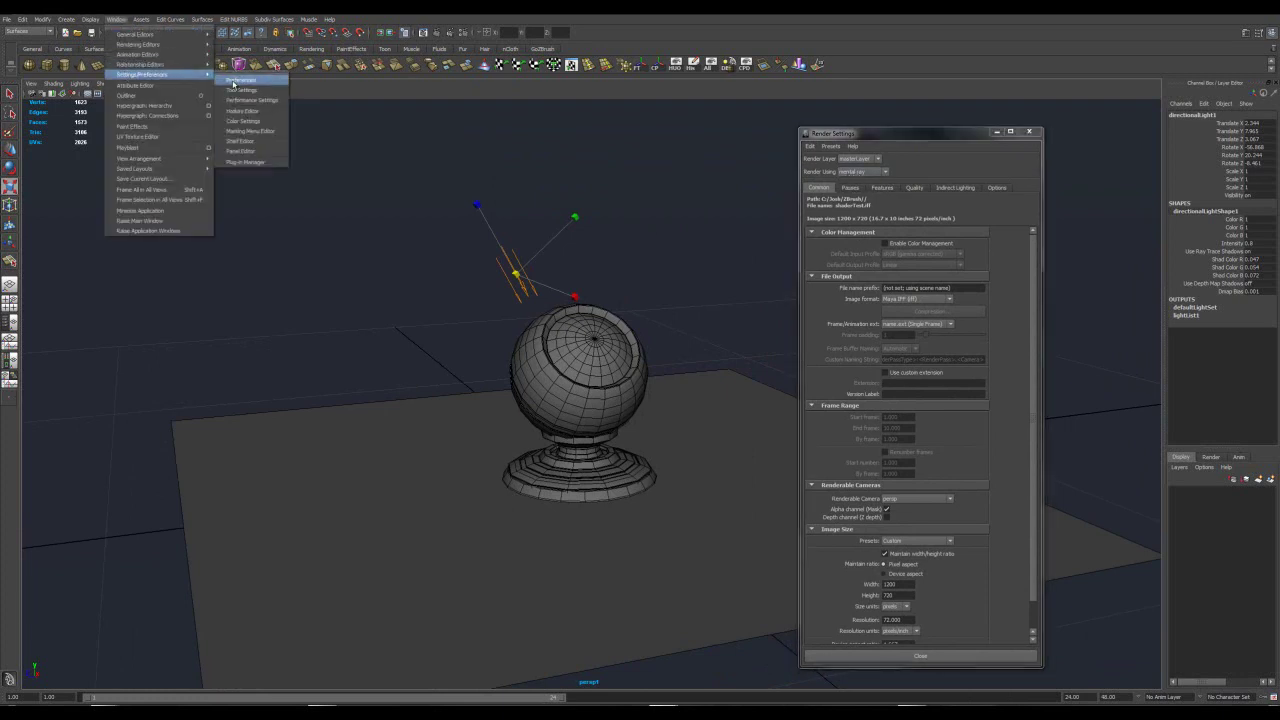
click(236, 163)
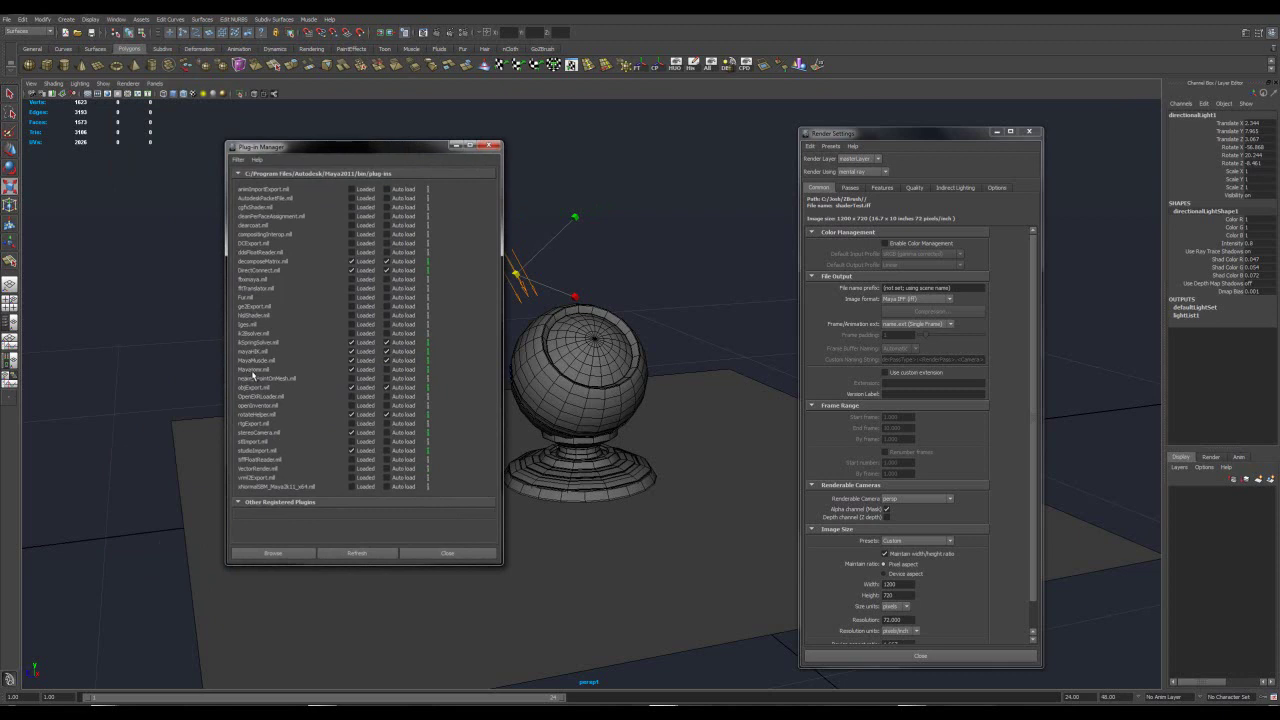
click(352, 370)
click(444, 552)
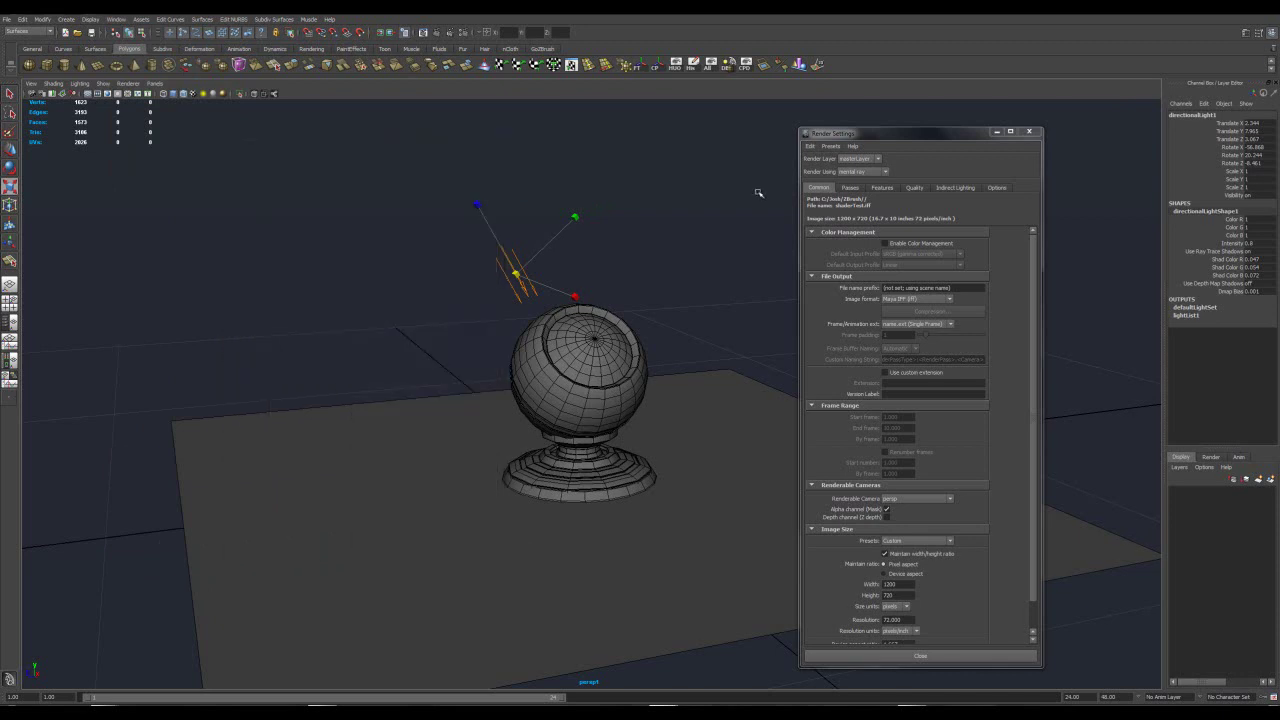
click(745, 188)
Keep mental ray and set the Quality preset to Draft after trying Production
click(854, 172)
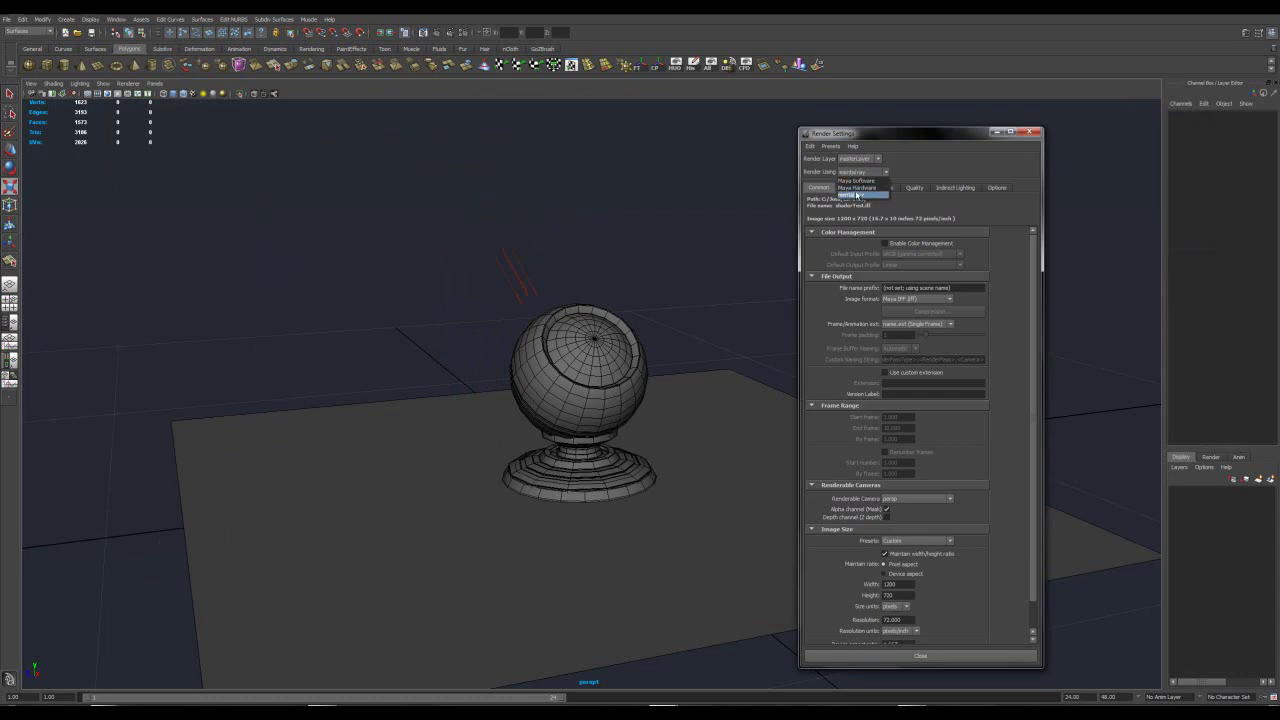
click(856, 194)
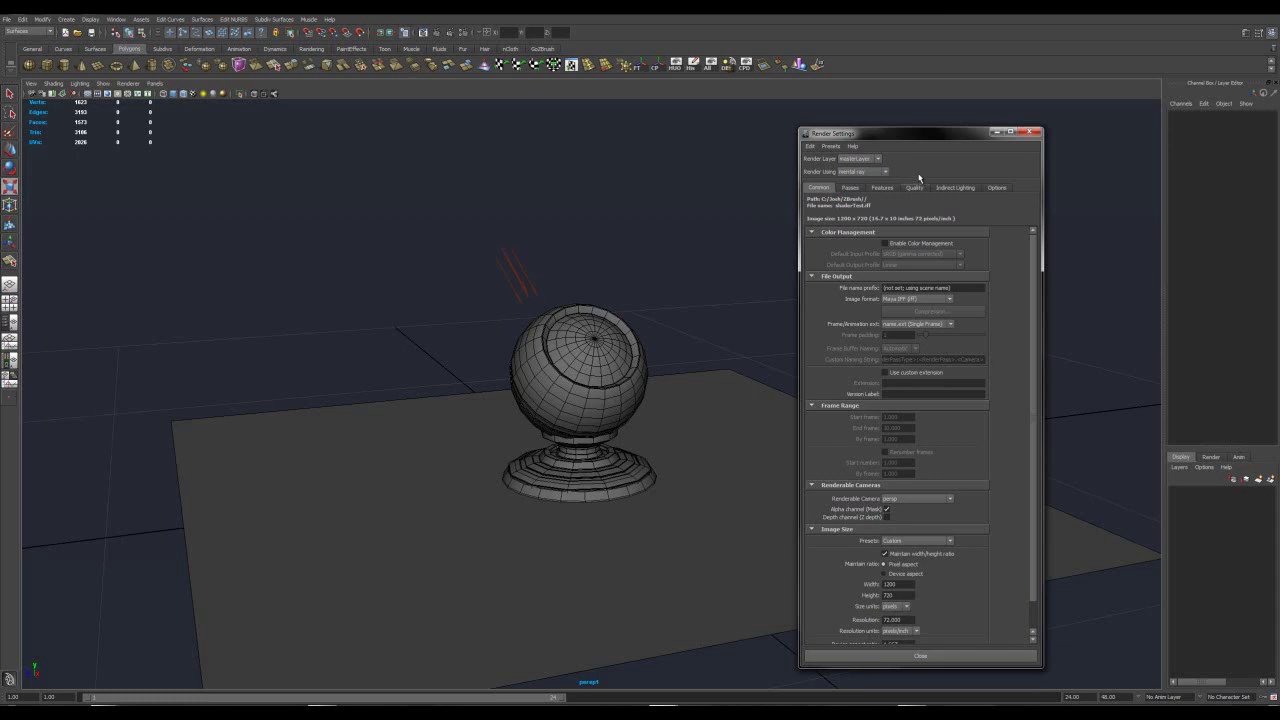
click(926, 187)
click(932, 201)
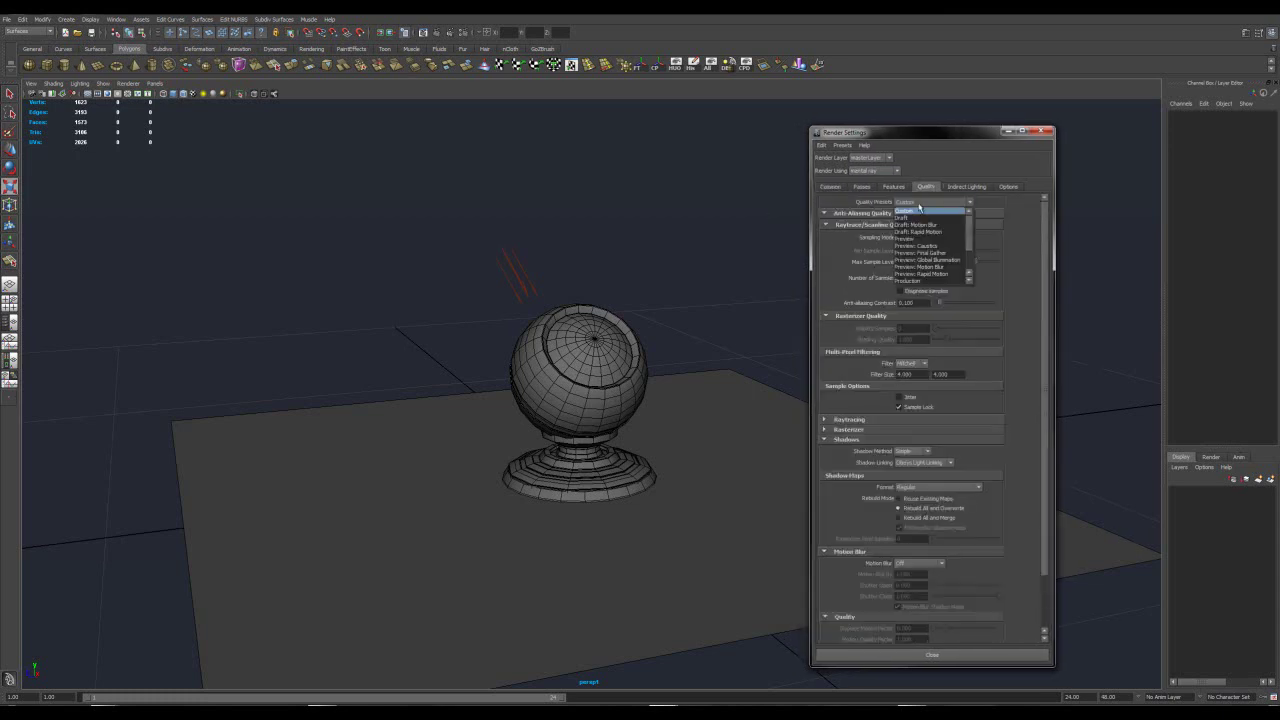
click(912, 218)
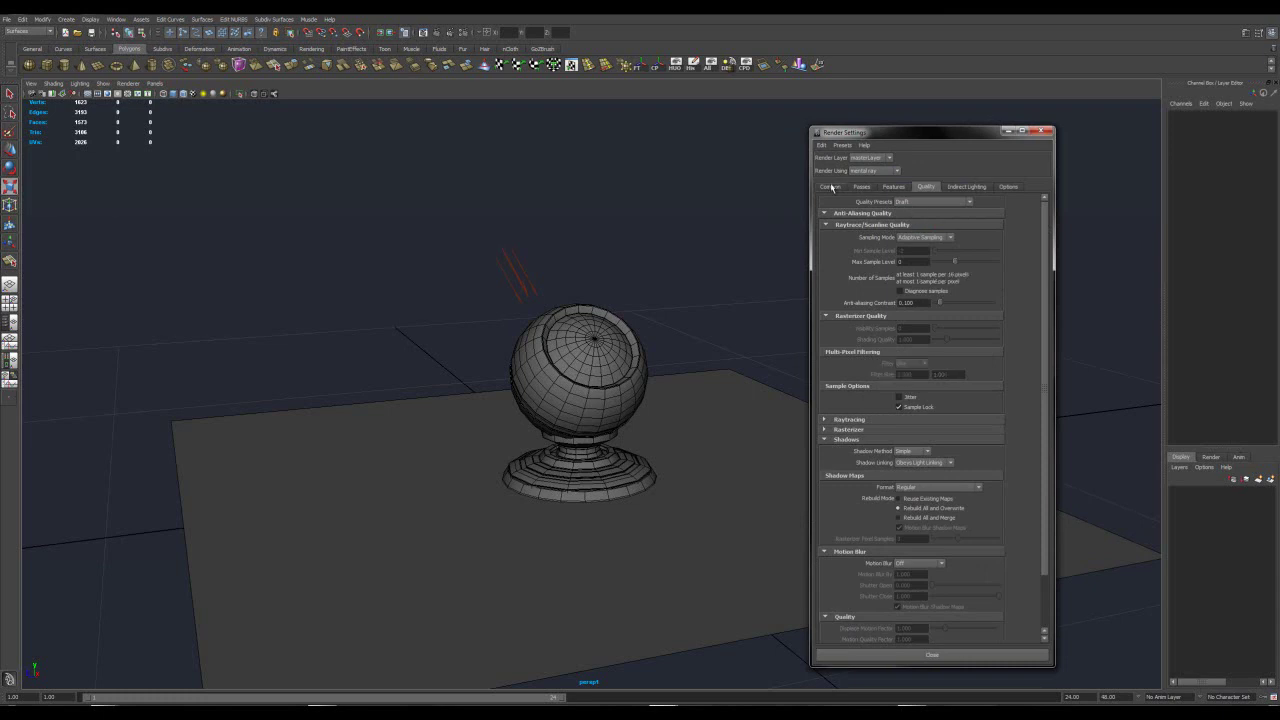
click(912, 202)
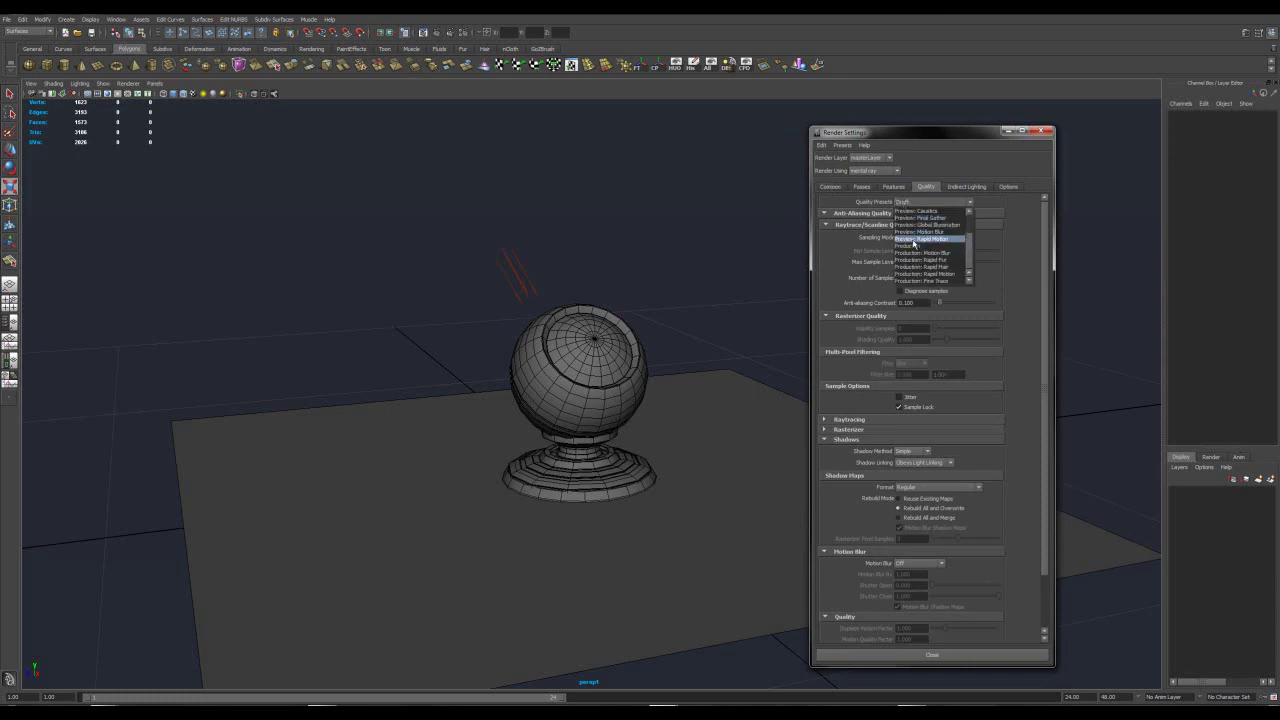
click(912, 280)
click(912, 202)
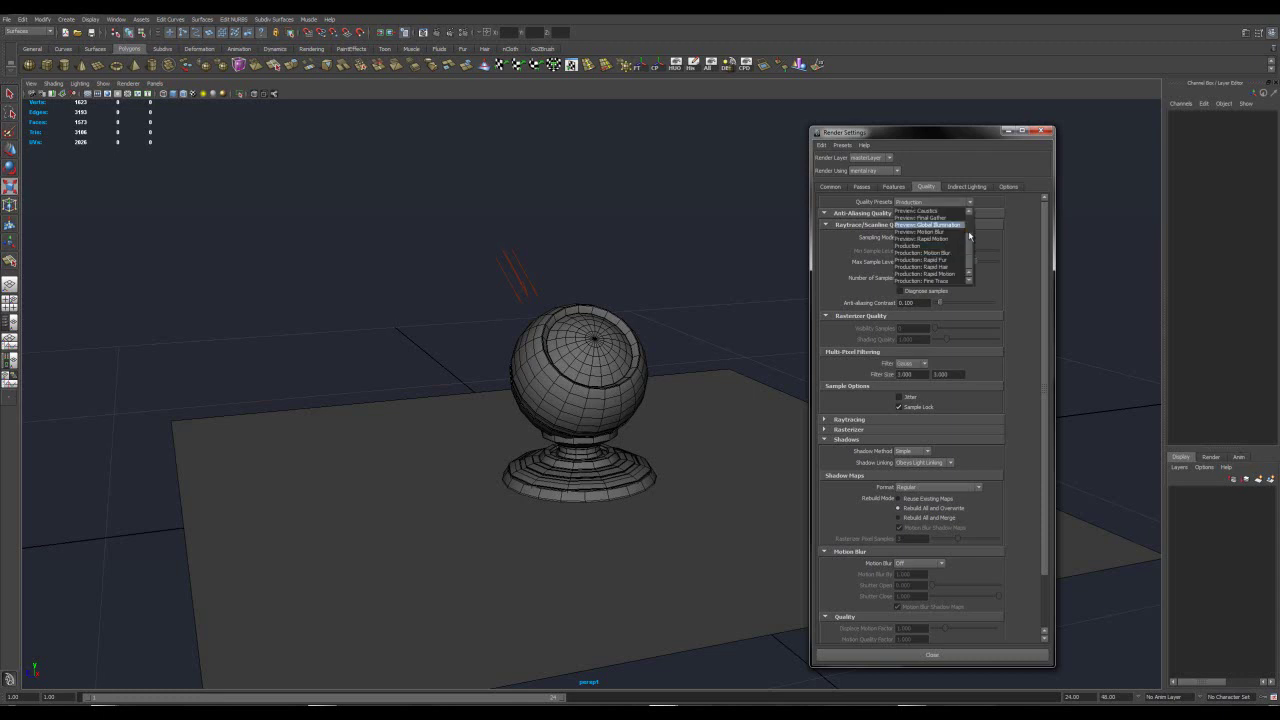
click(924, 222)
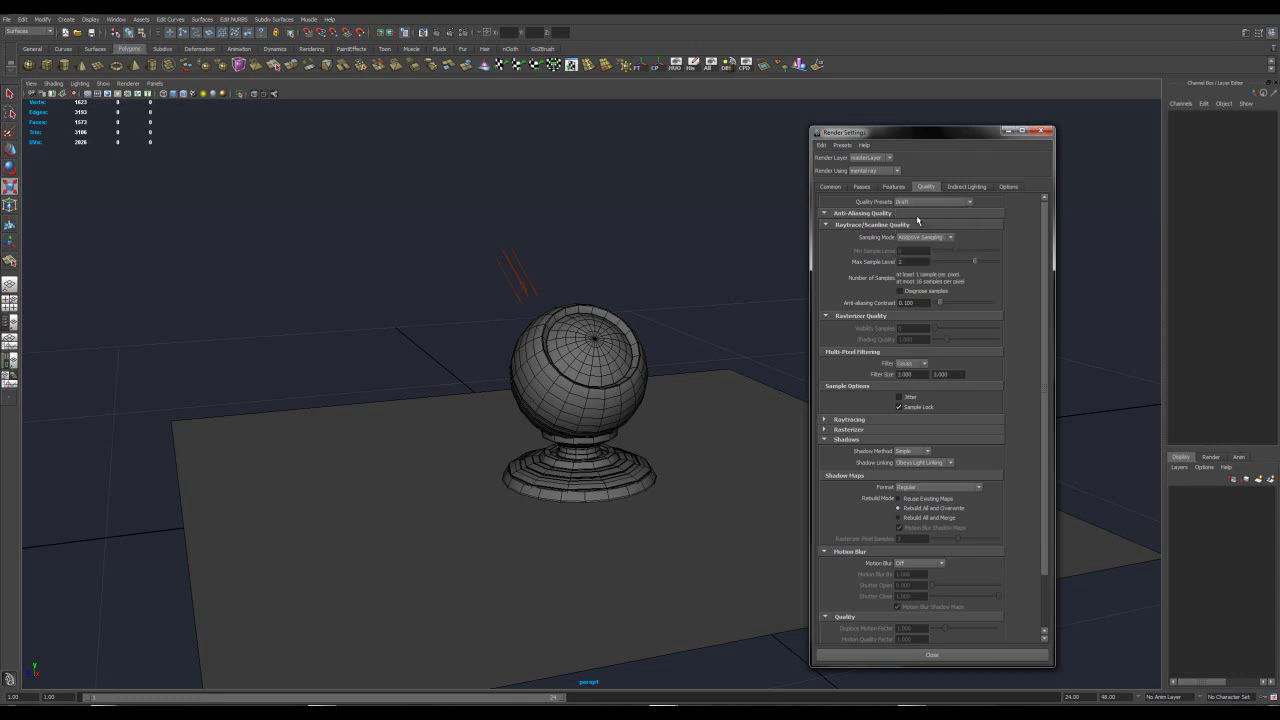
Set the render Width to 600 on the Common tab and close Render Settings
click(831, 187)
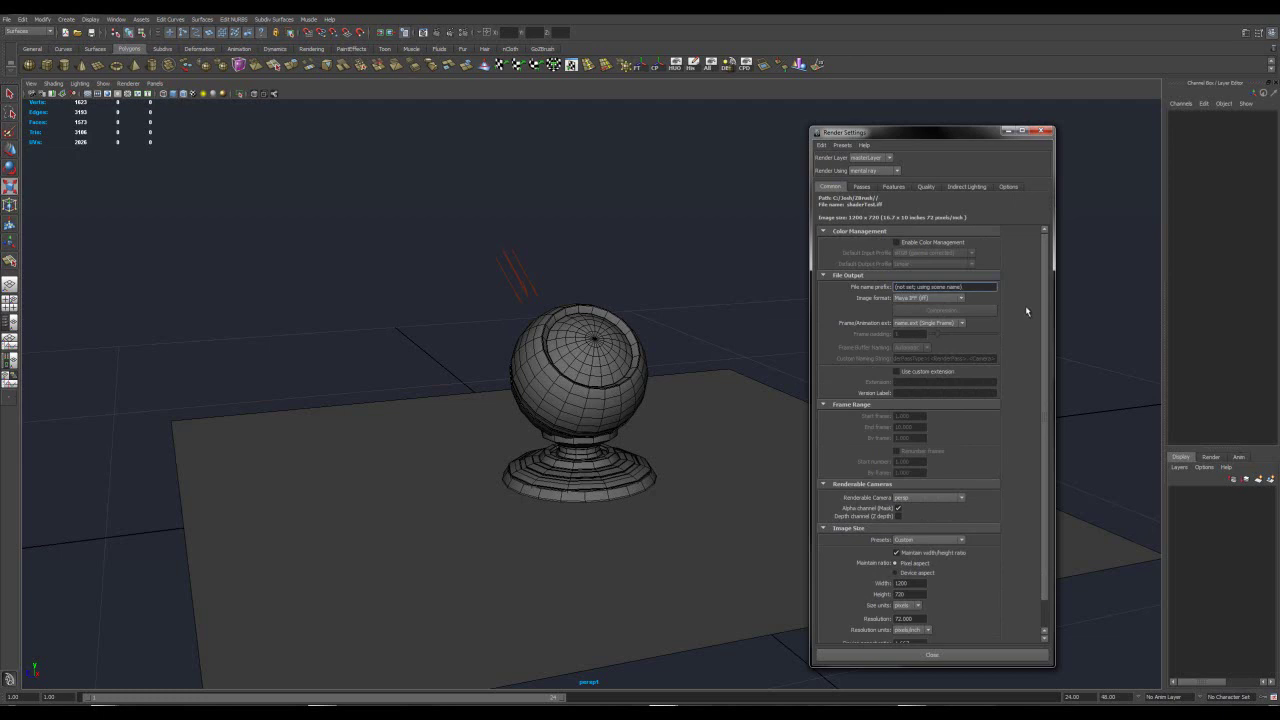
scroll(1052, 380, down, 1)
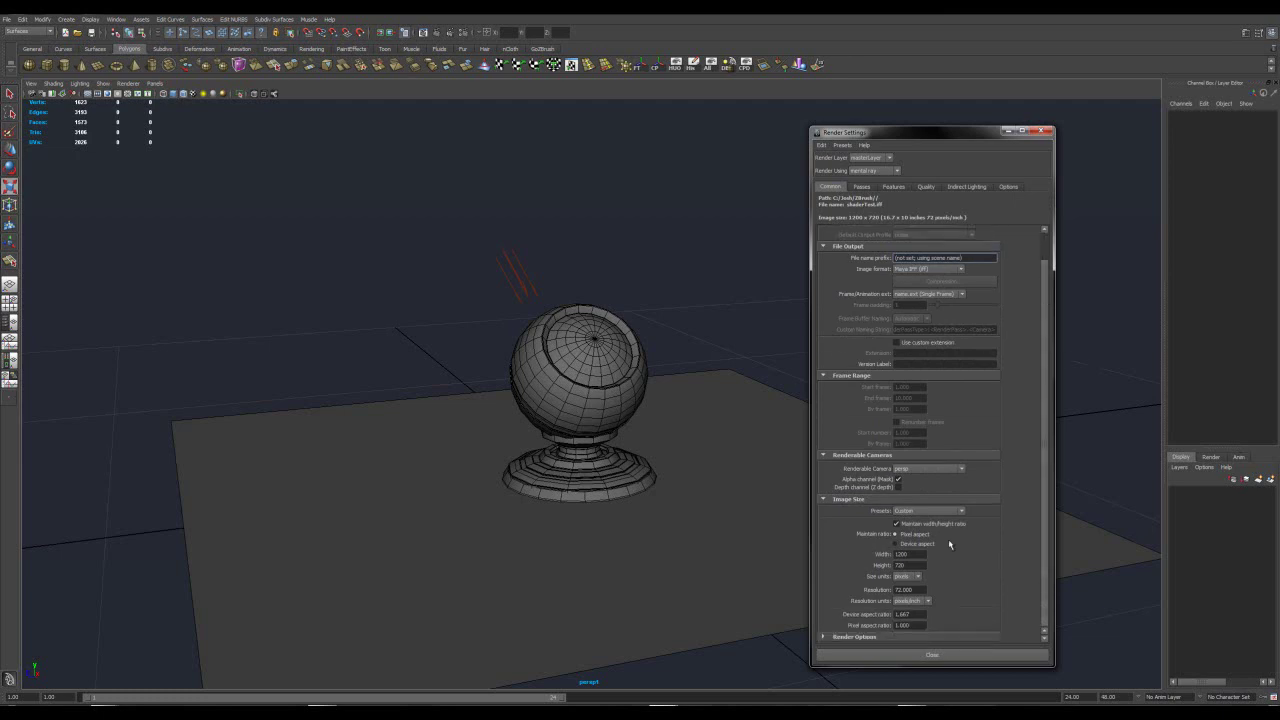
double_click(895, 554)
text(600)
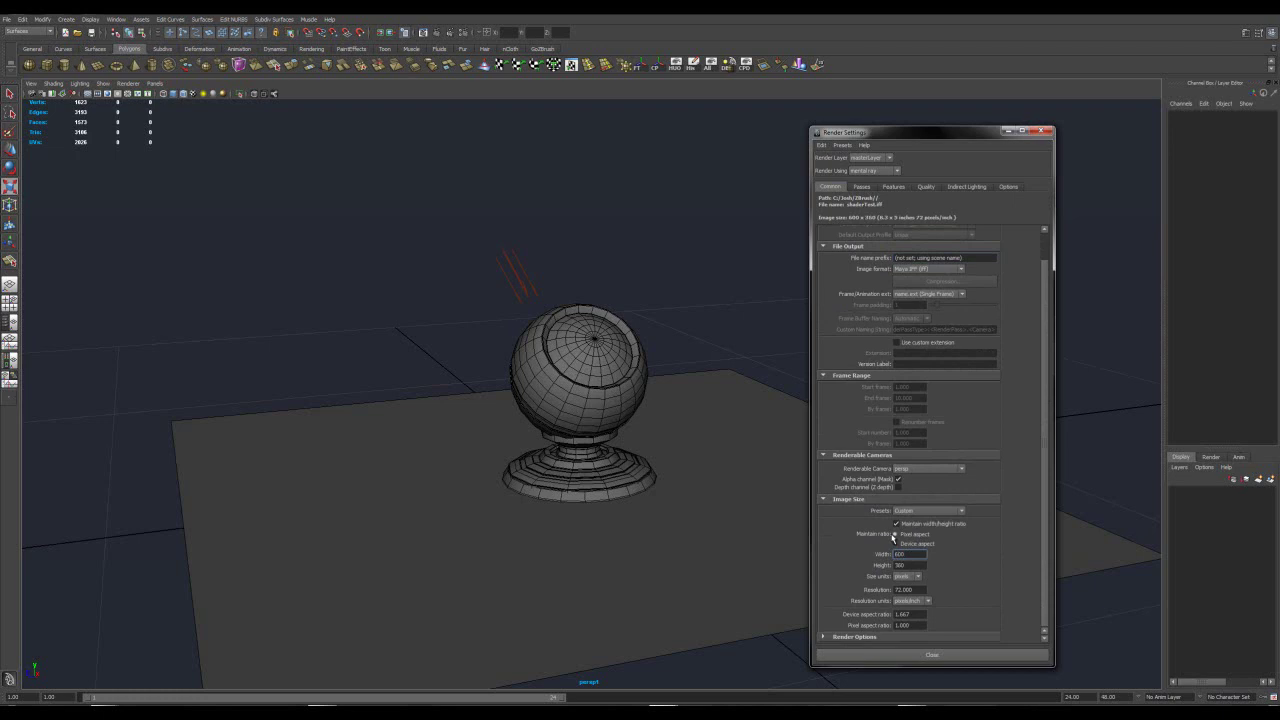
click(930, 655)
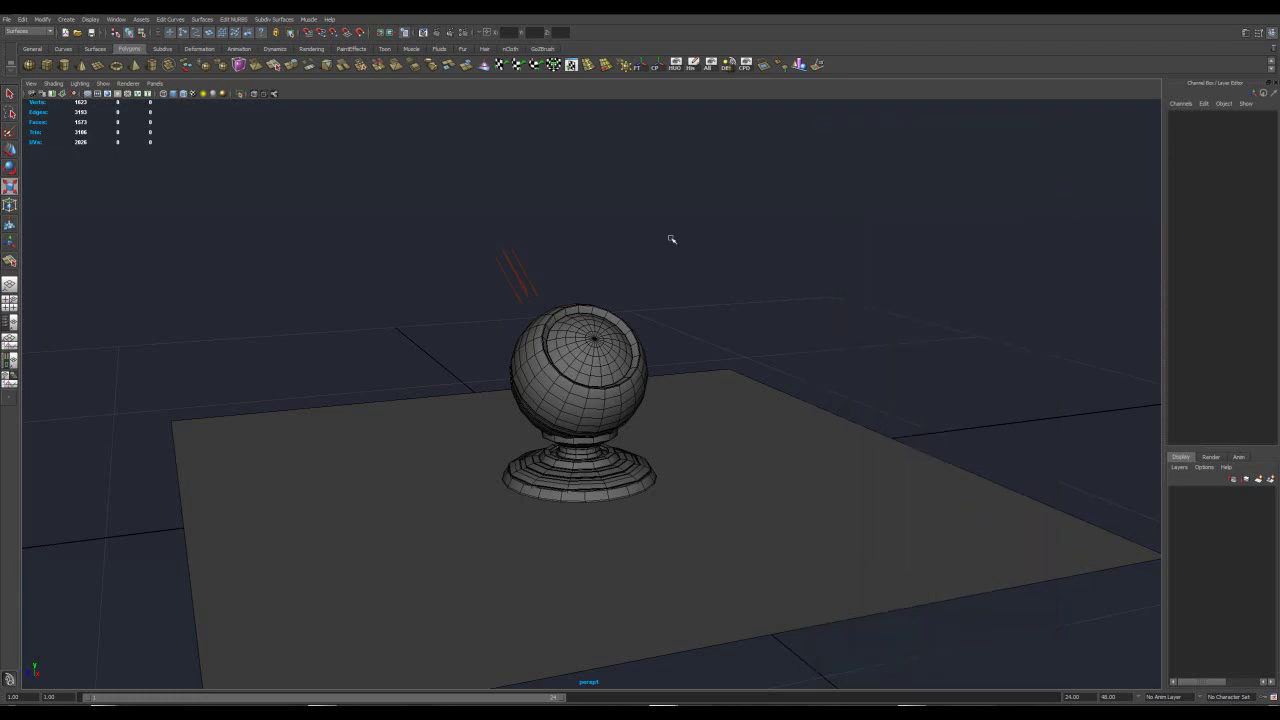
alt+drag(641, 350, 473, 308)
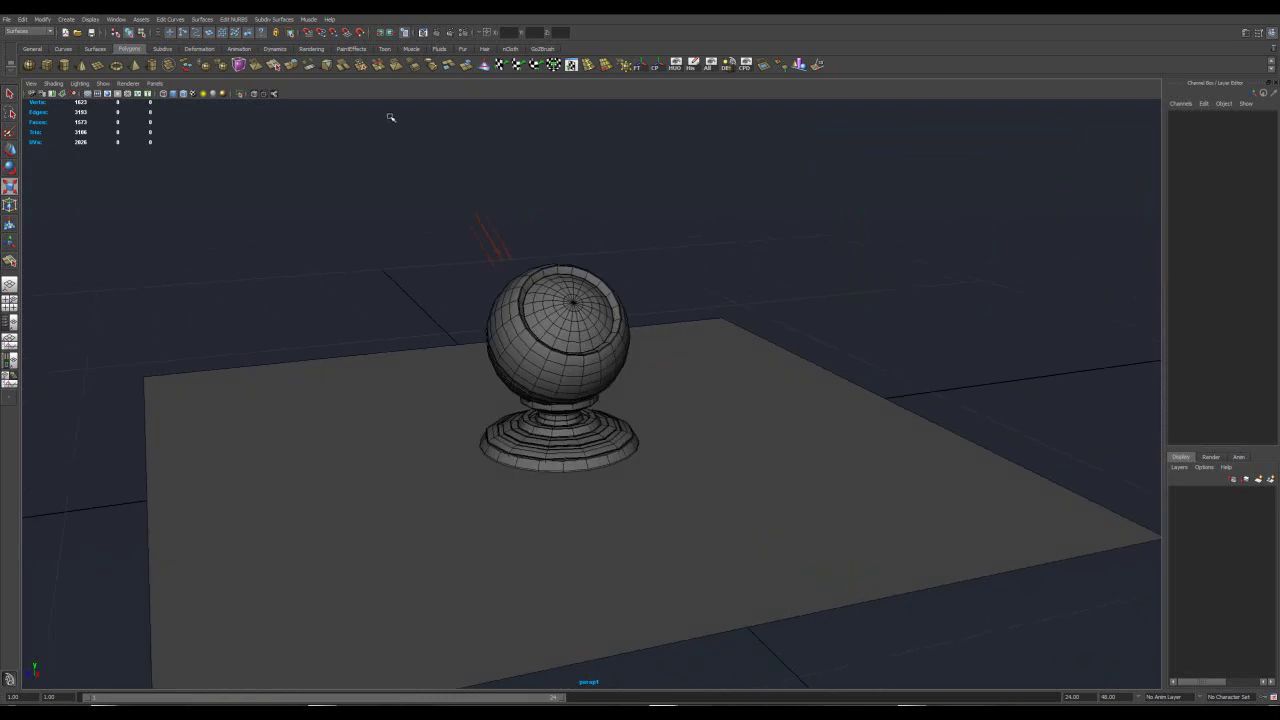
click(437, 33)
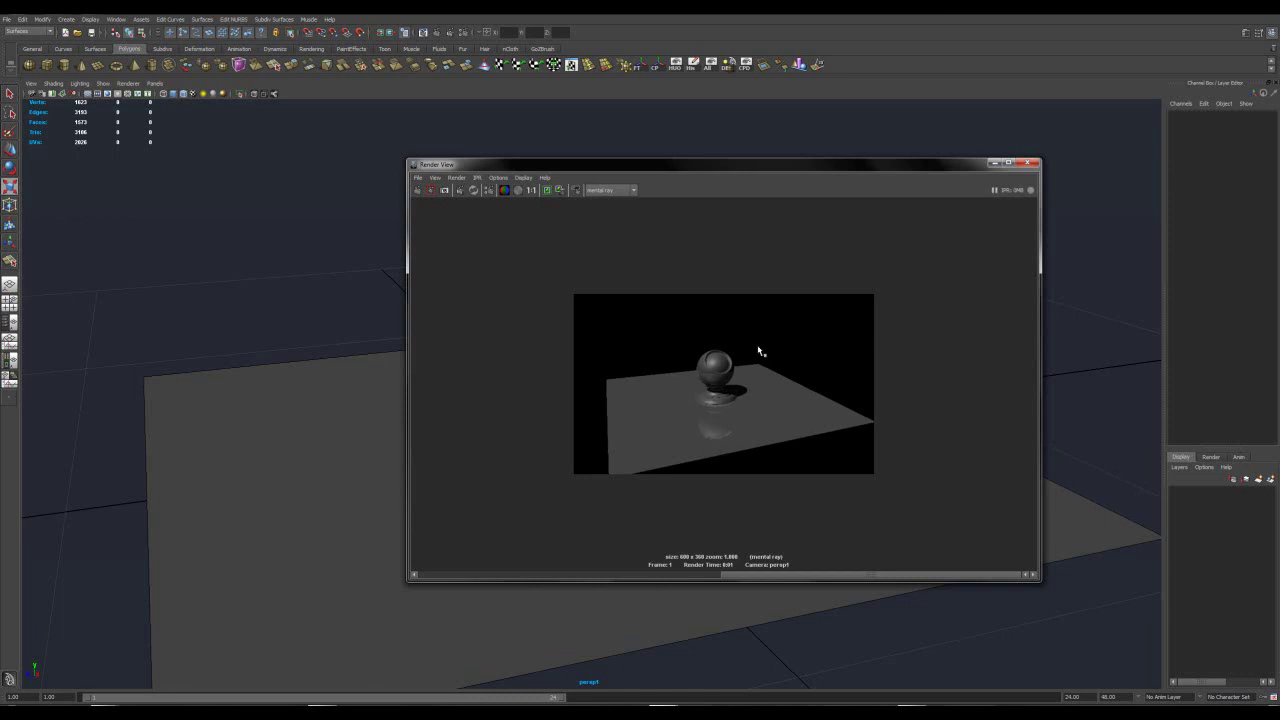
click(1028, 163)
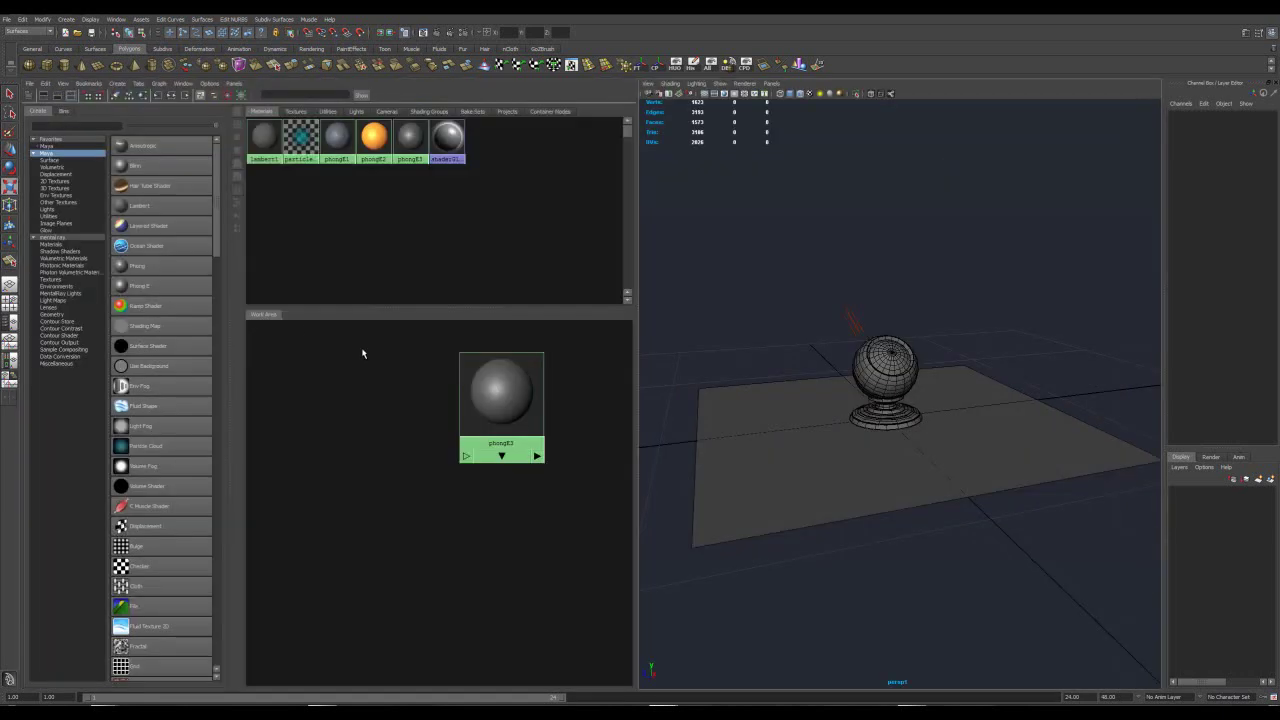
In phong3's attributes, lower Specular Color to about 0.379 and set Whiteness to black
click(476, 398)
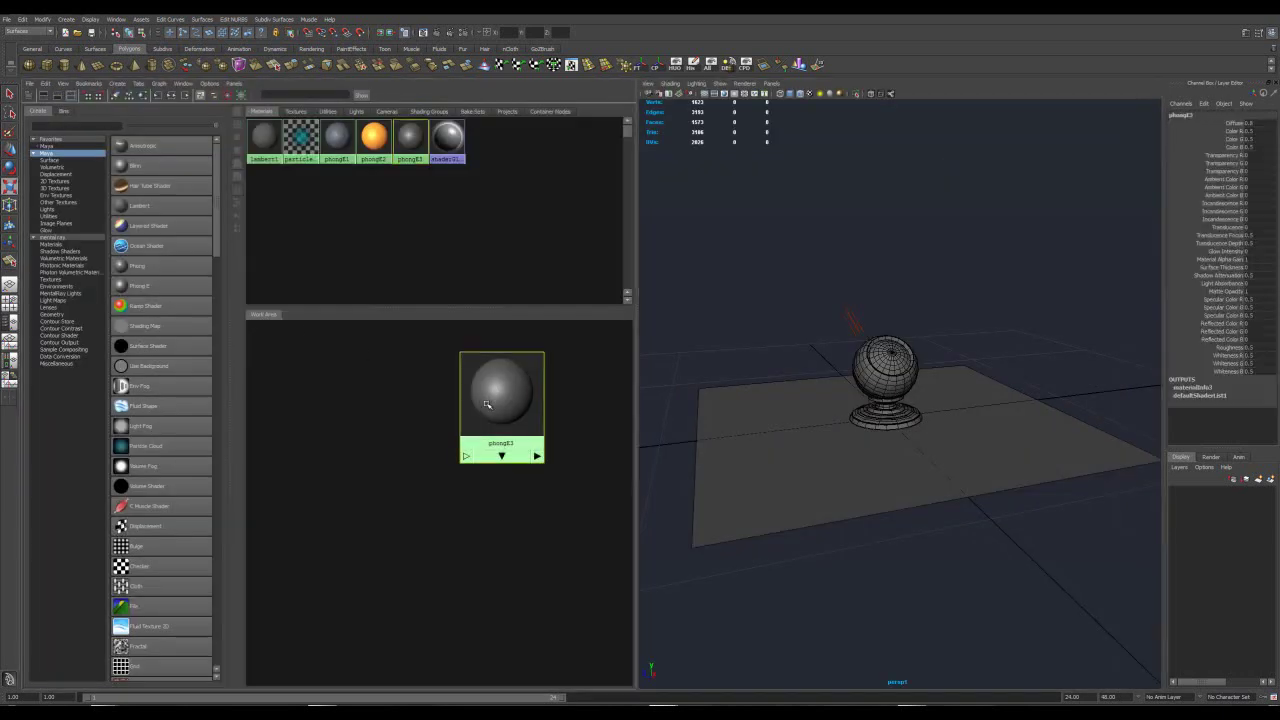
double_click(490, 403)
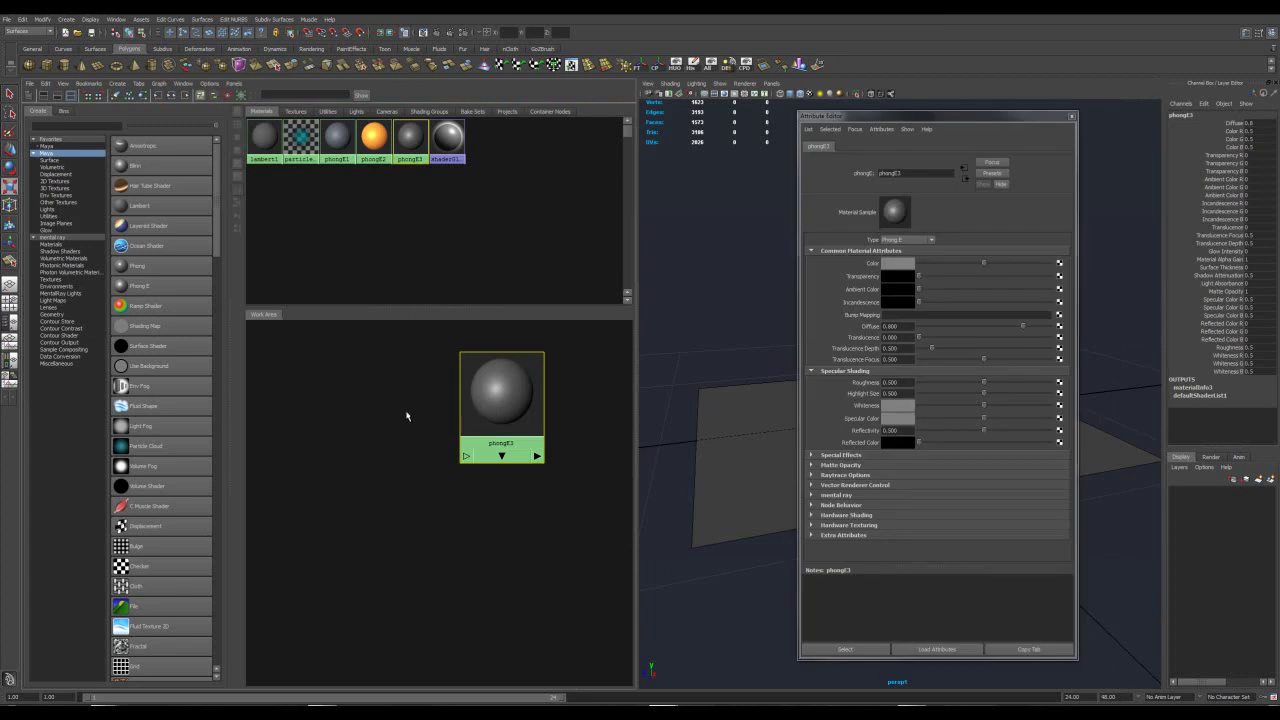
drag(903, 121, 568, 147)
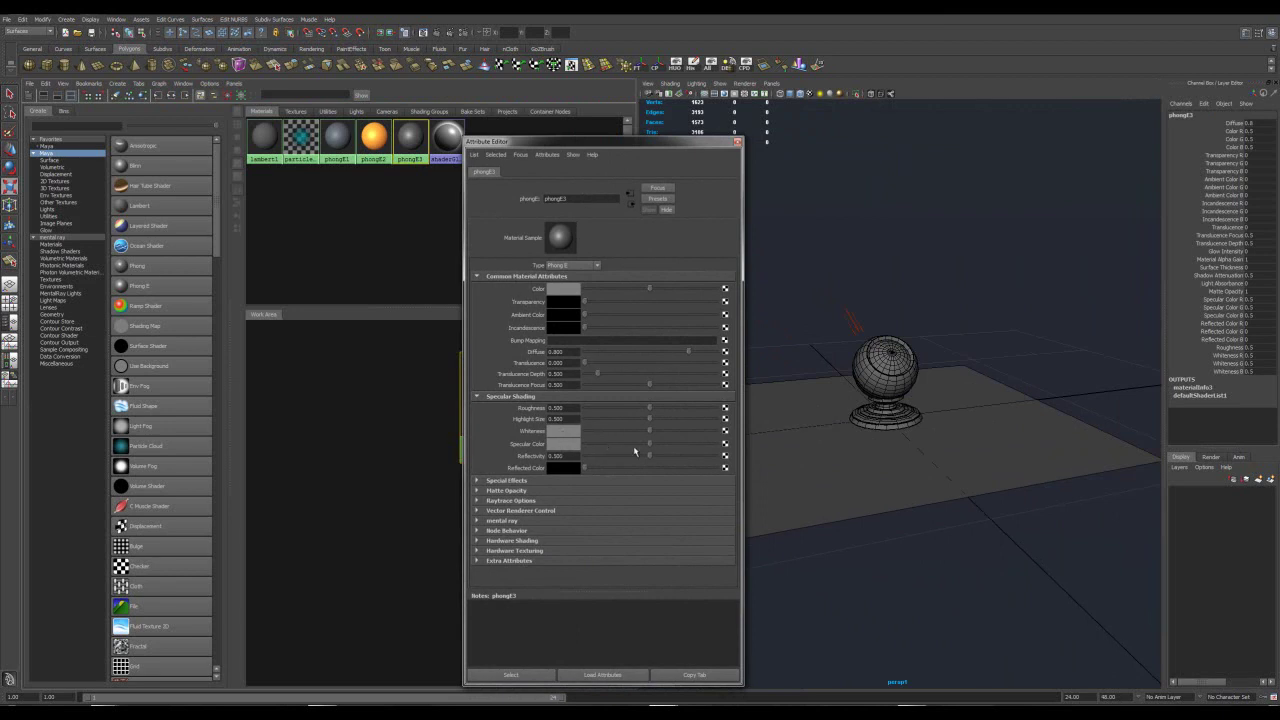
drag(648, 450, 575, 462)
drag(648, 432, 583, 436)
mouse_move(647, 447)
mouse_down()
mouse_move(623, 444)
mouse_move(633, 447)
mouse_up()
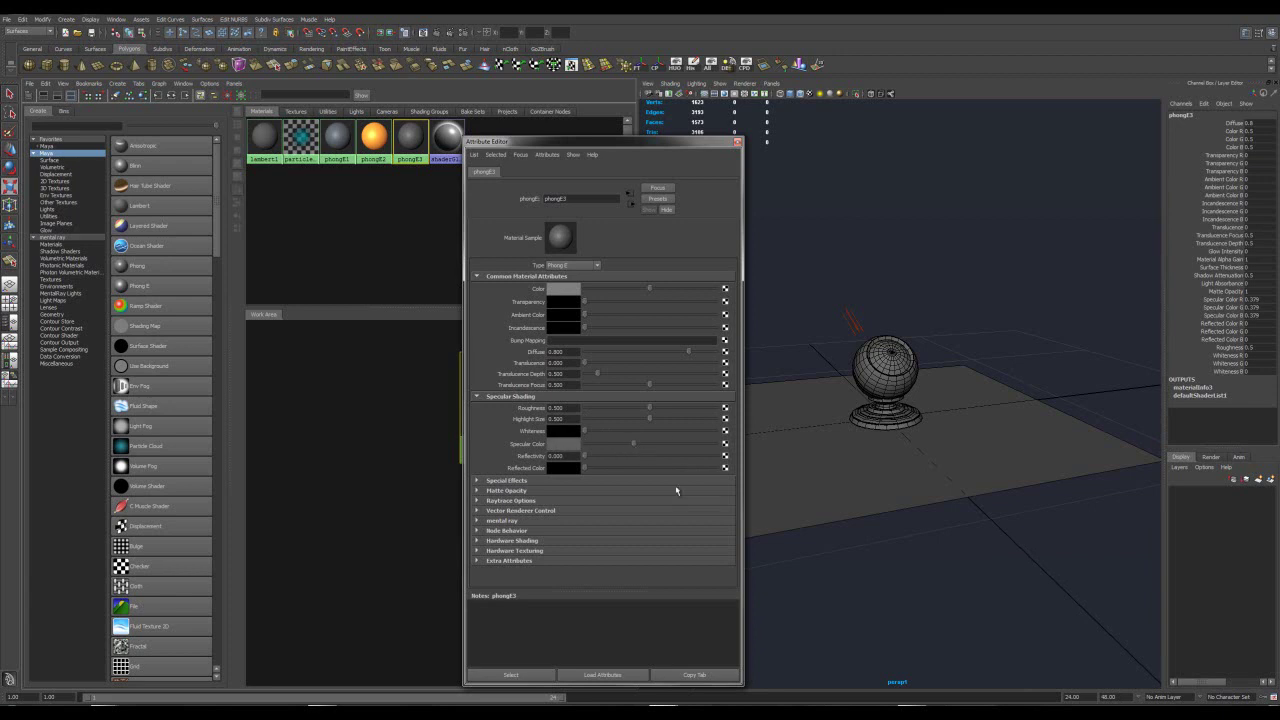
drag(650, 145, 636, 132)
Test-render the pedestal sphere to check the highlights, then close the render
click(862, 368)
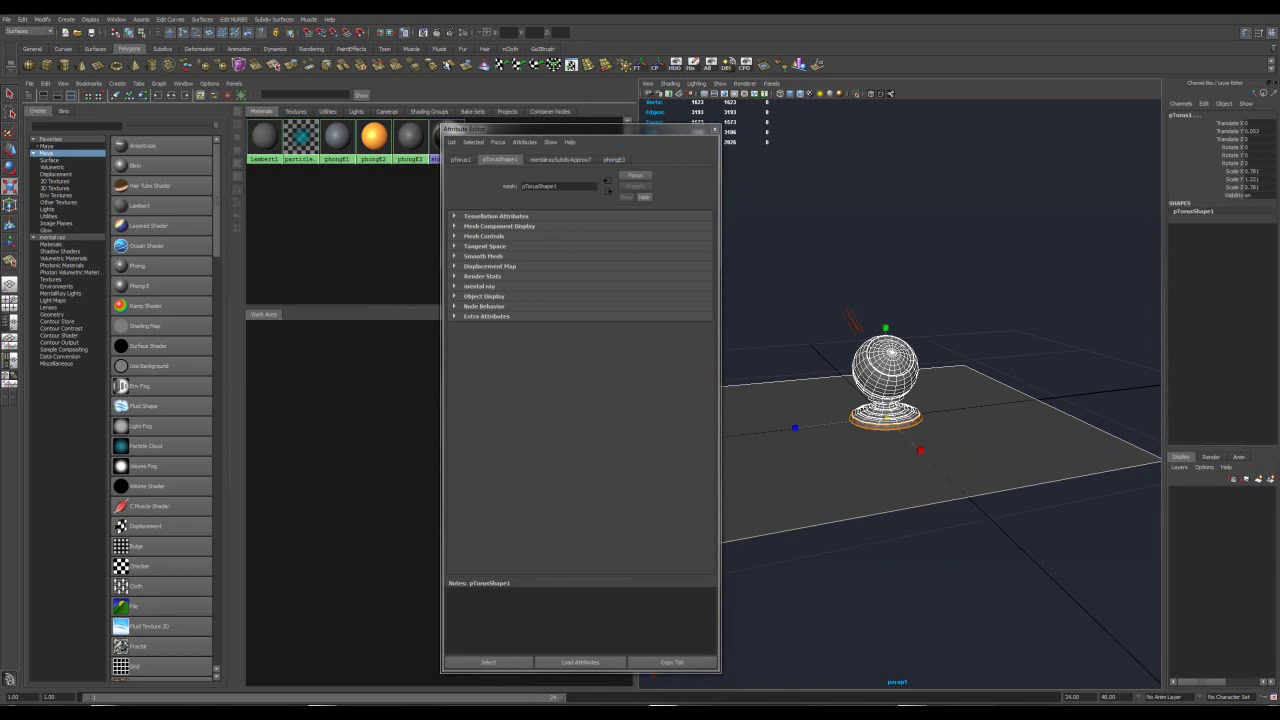
click(435, 34)
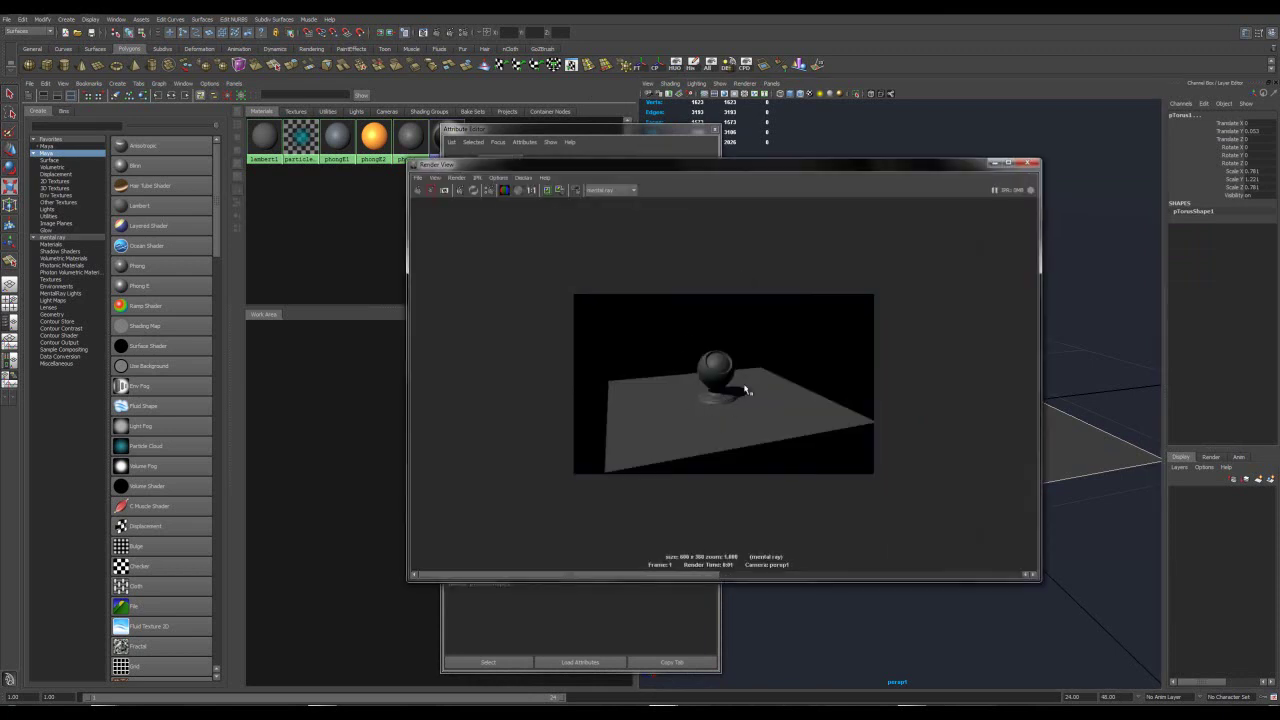
click(1027, 165)
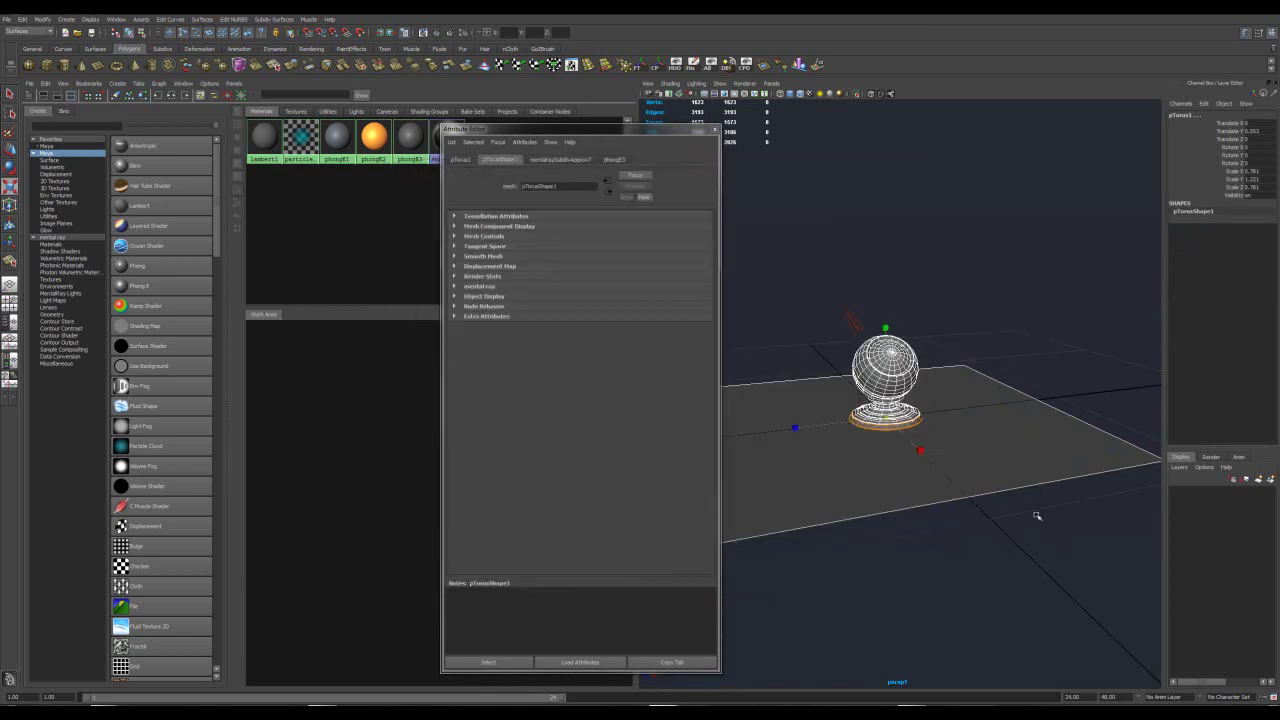
Select the phong3 material and show the mental ray category in the Hypershade Create list
click(714, 129)
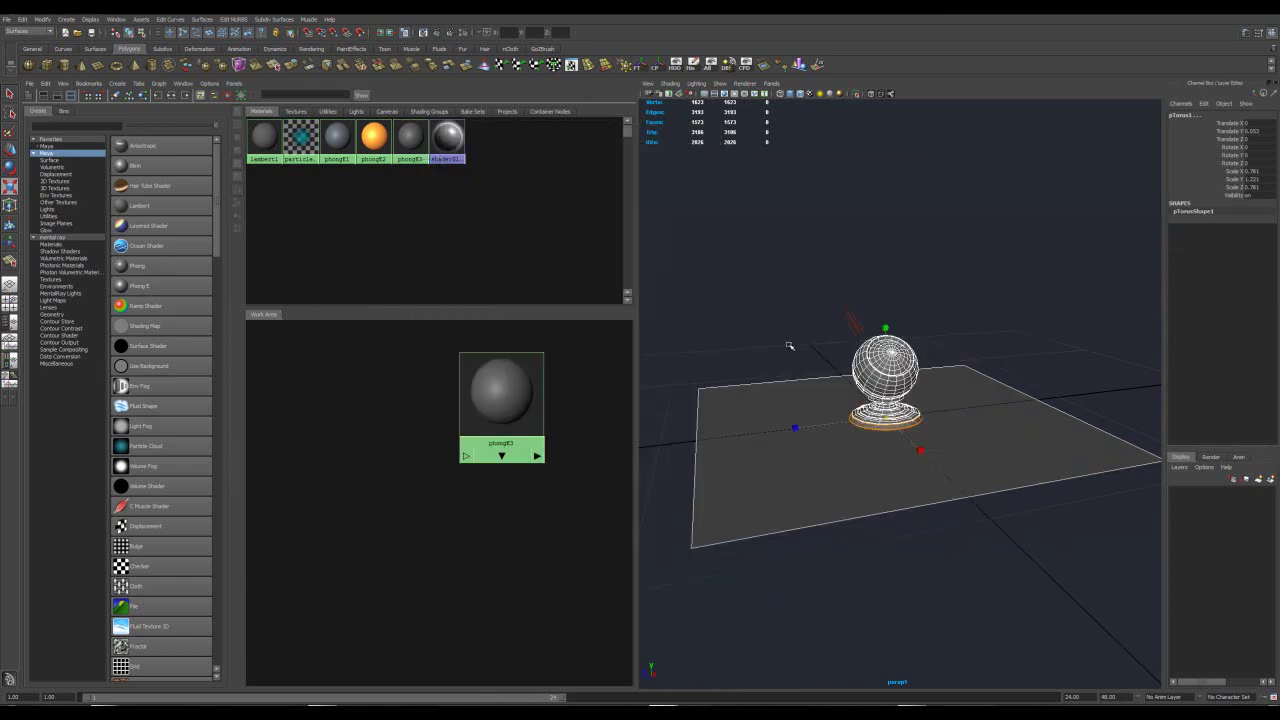
click(852, 318)
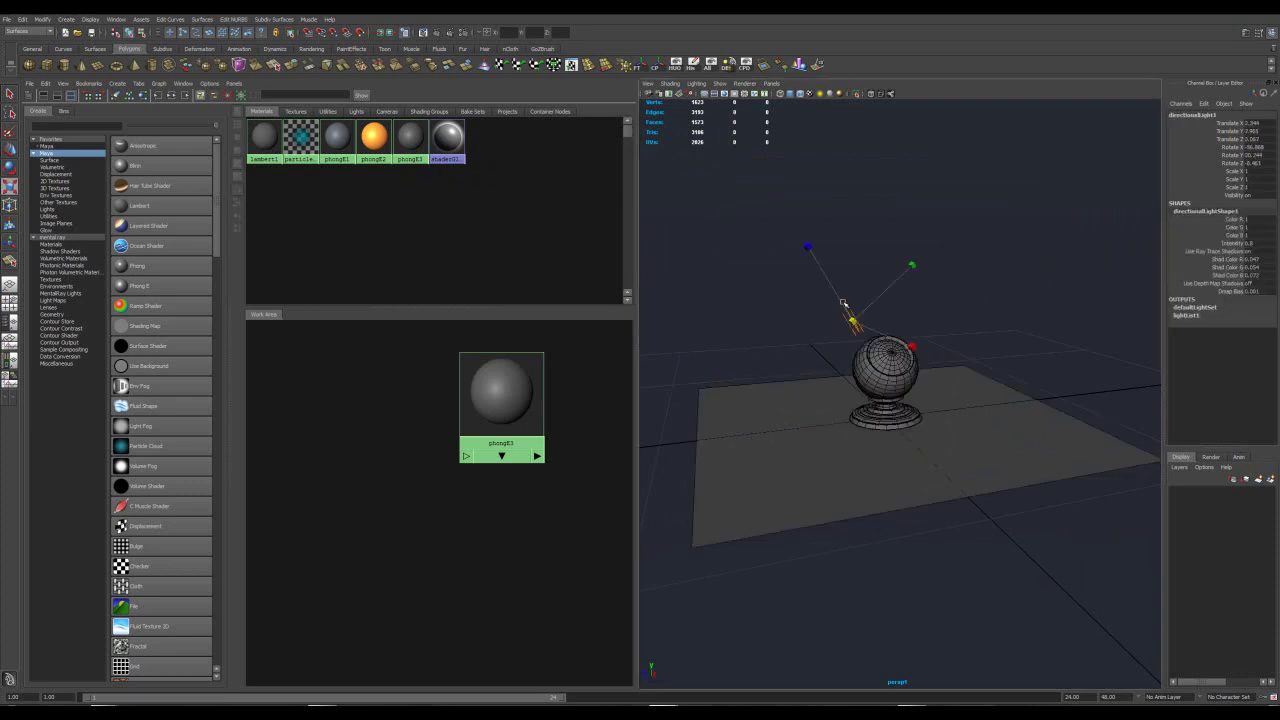
double_click(1245, 244)
click(838, 323)
click(518, 402)
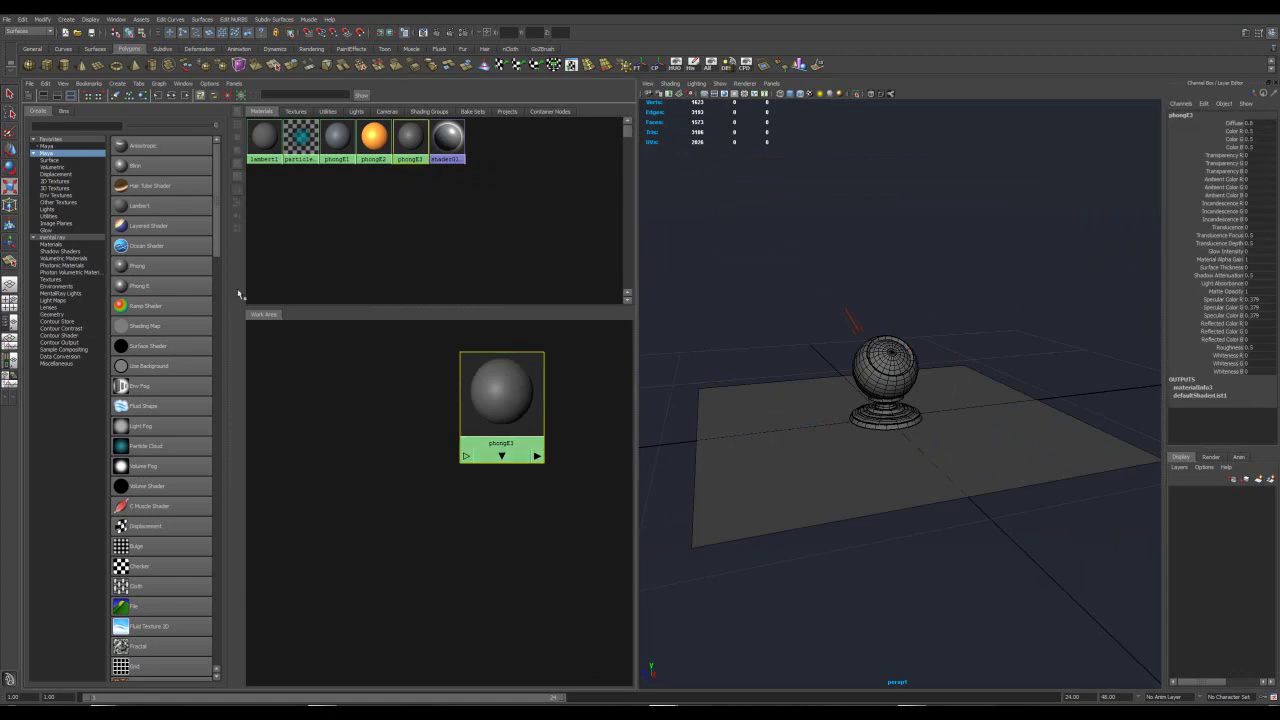
click(47, 154)
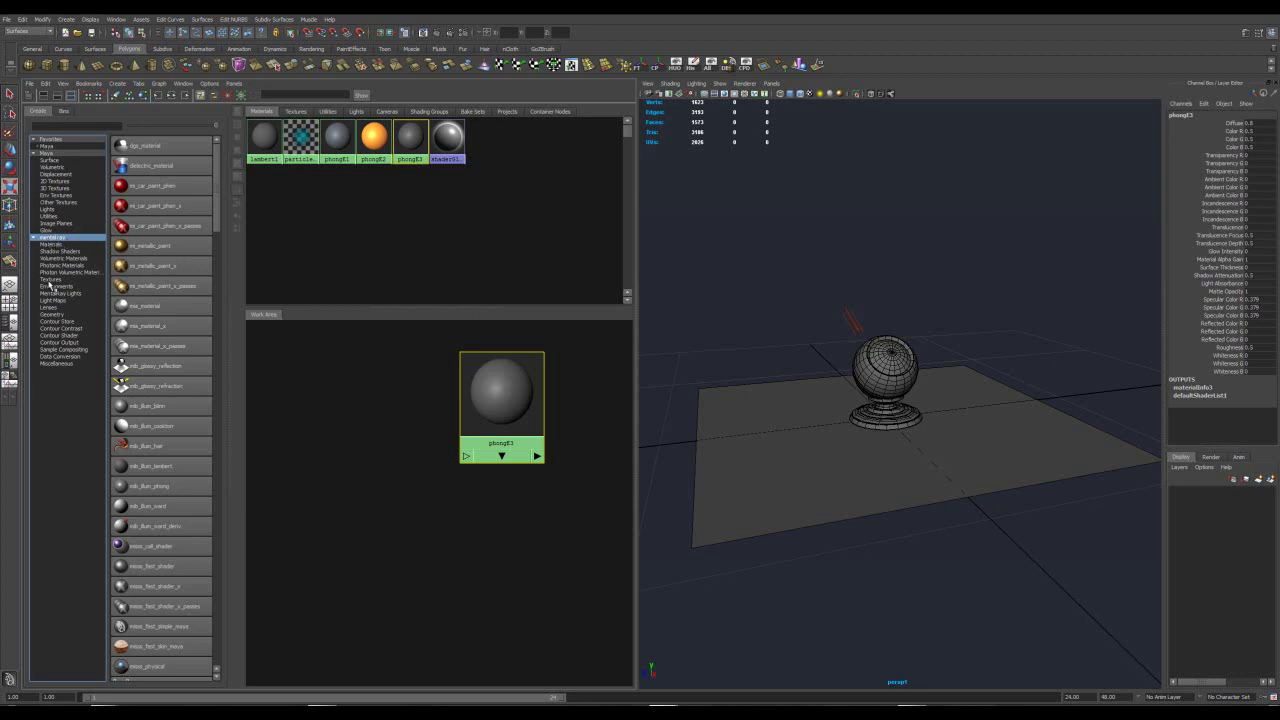
Create an mib_amb_occlusion texture beside phong3 and connect it to phong3's ambientColor
click(52, 280)
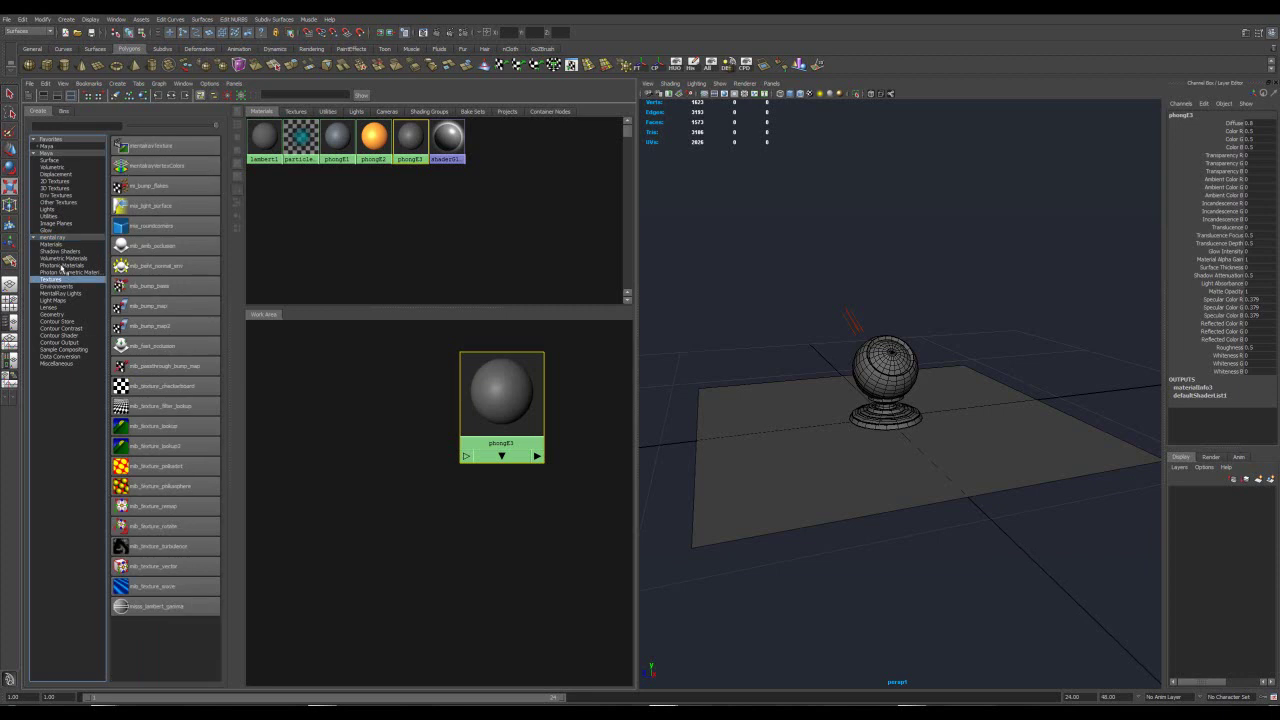
click(147, 246)
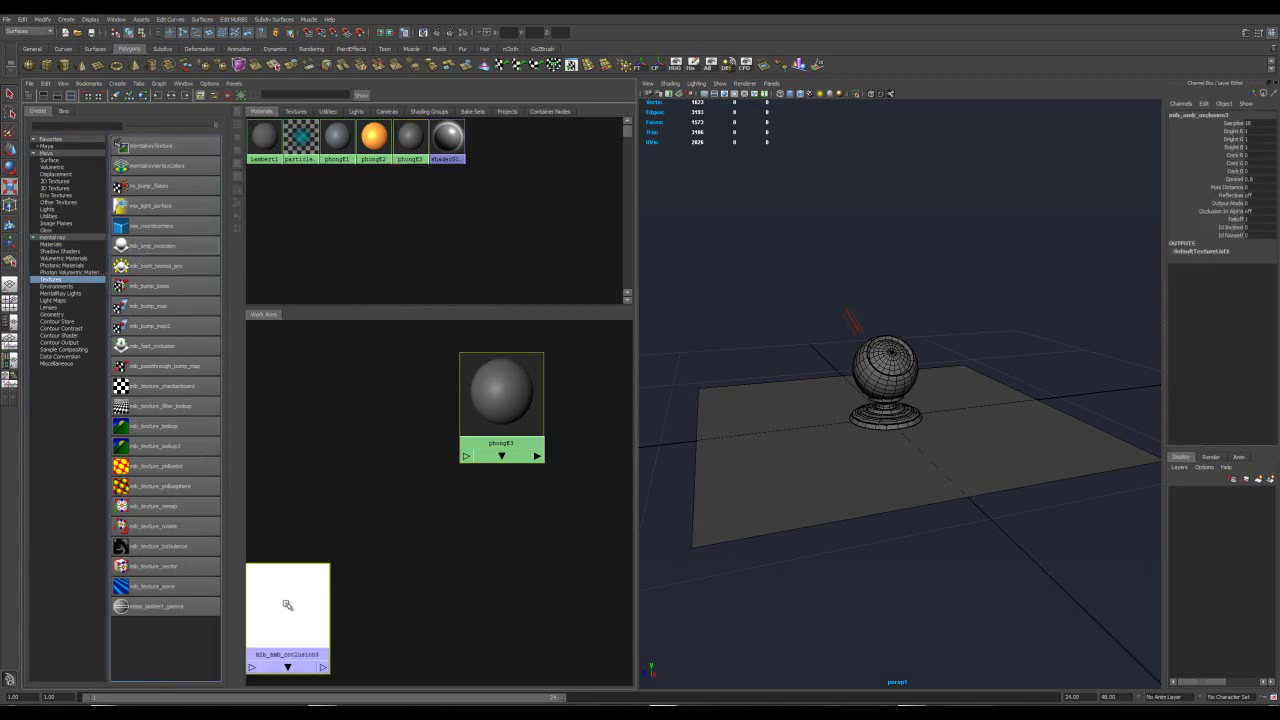
drag(284, 604, 367, 408)
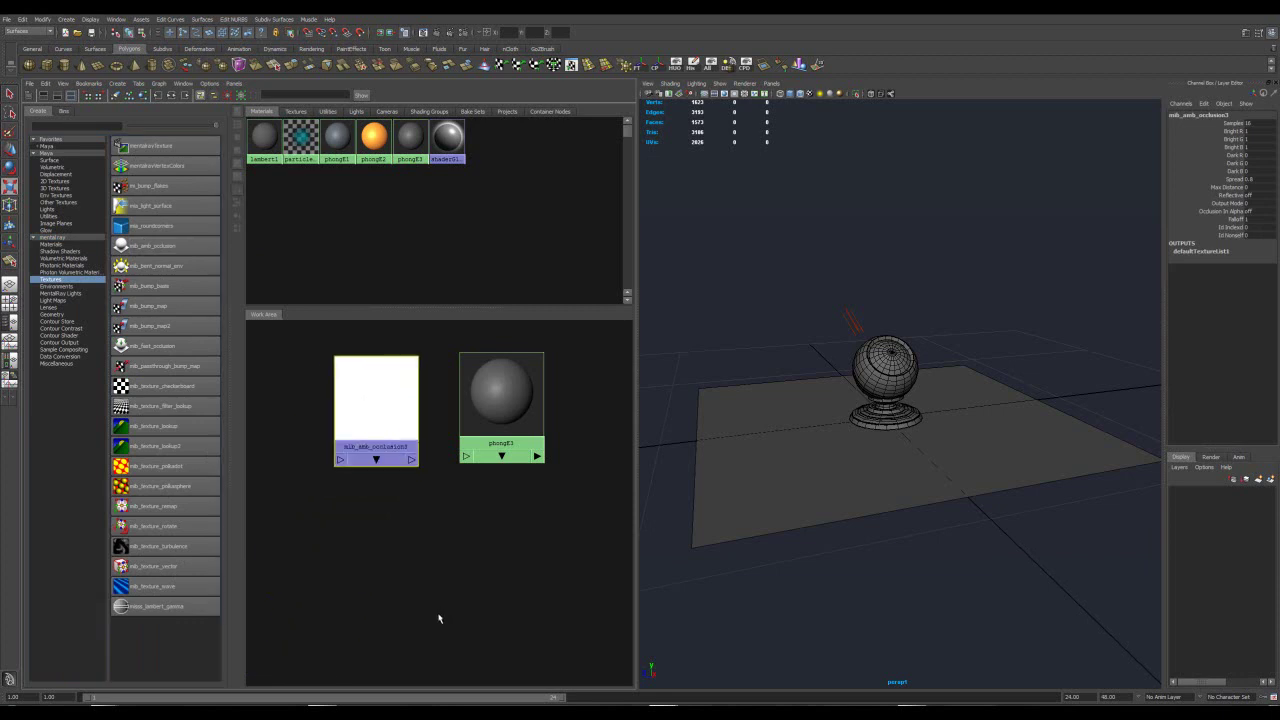
middle_drag(372, 392, 490, 395)
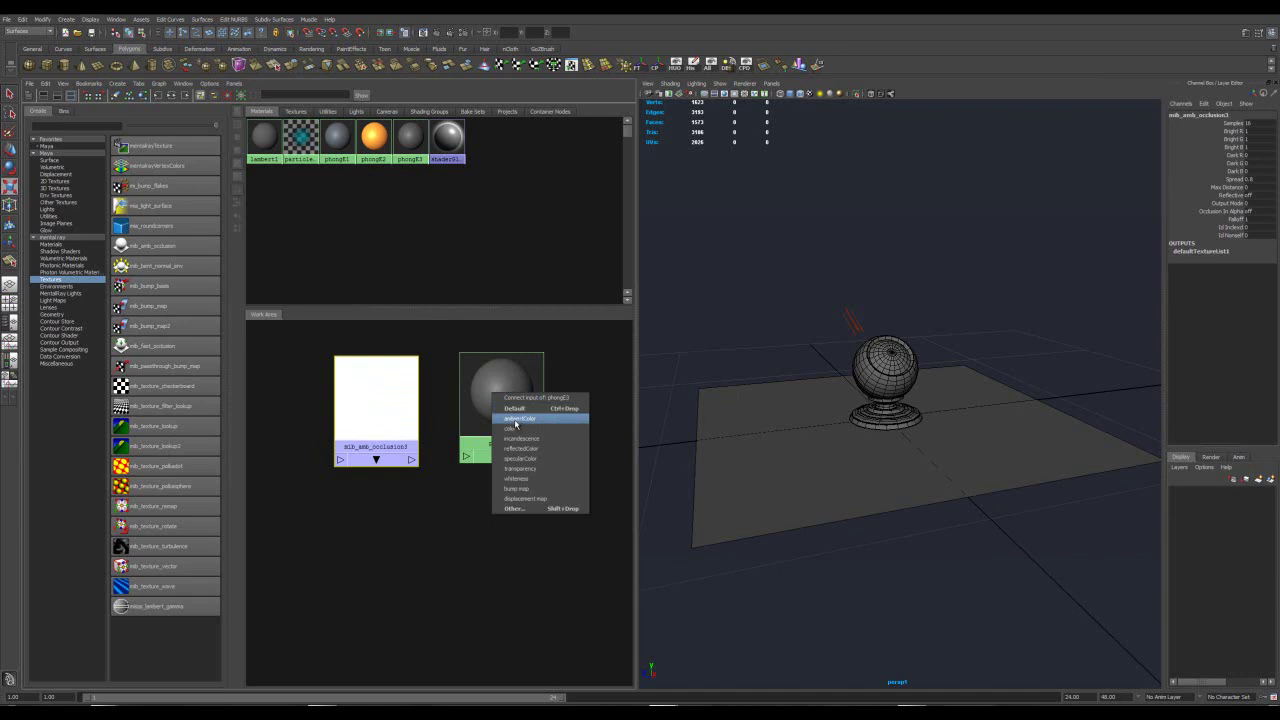
click(518, 421)
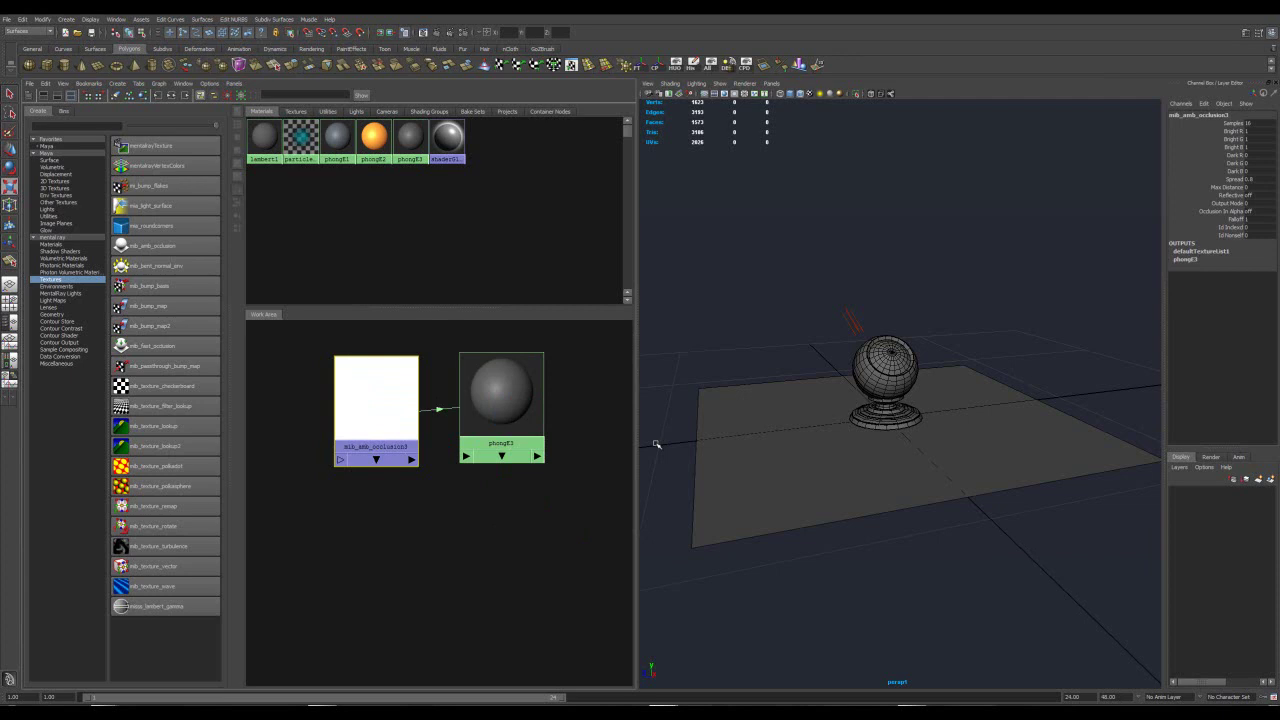
Render an ambient occlusion test, then move the camera closer to frame the sphere from higher
click(482, 65)
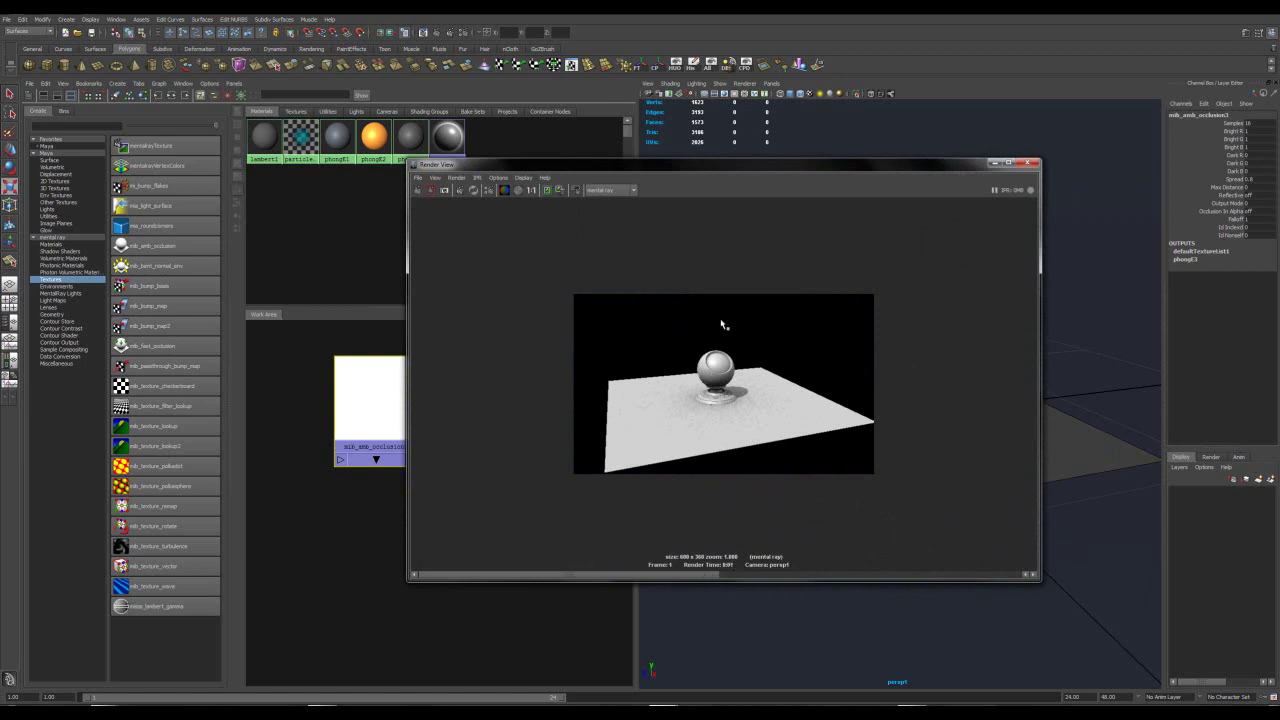
click(1030, 162)
click(743, 352)
mouse_move(766, 349)
alt+right_down()
mouse_move(821, 373)
mouse_move(777, 337)
alt+right_up()
alt+drag(777, 337, 737, 315)
Render the new camera view twice, then close the Render View and clear the selection
click(435, 32)
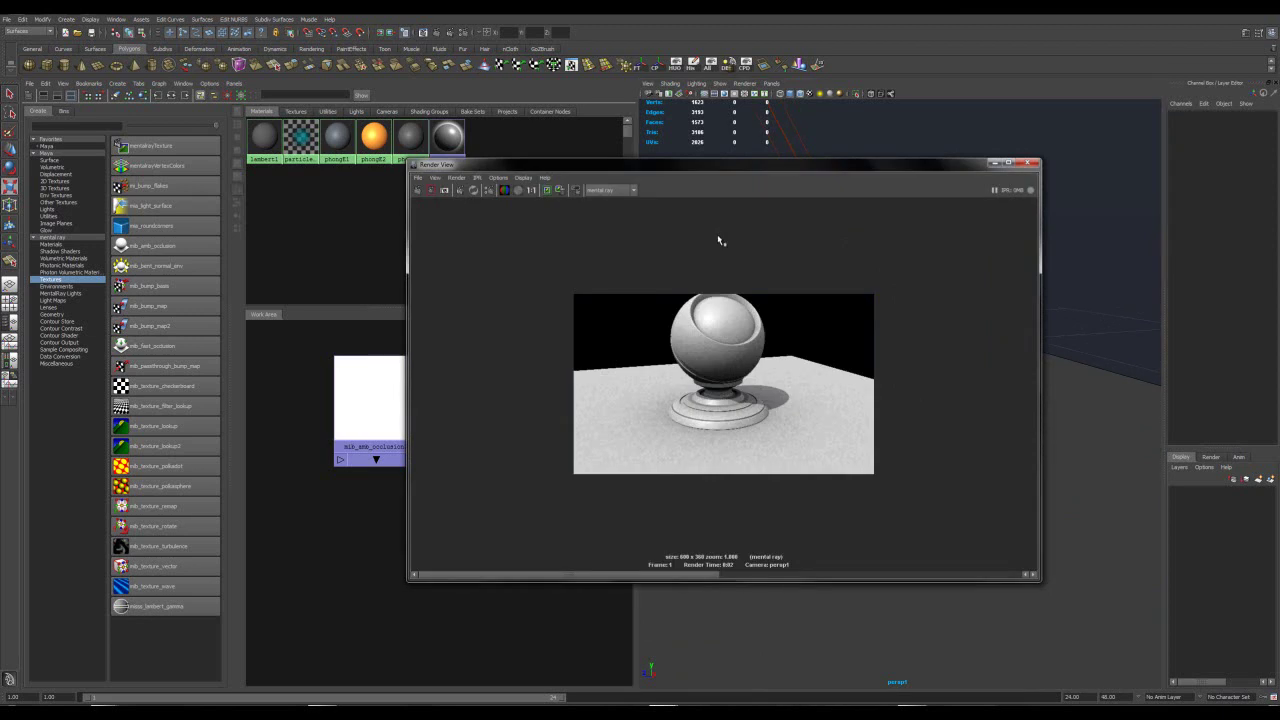
click(1028, 163)
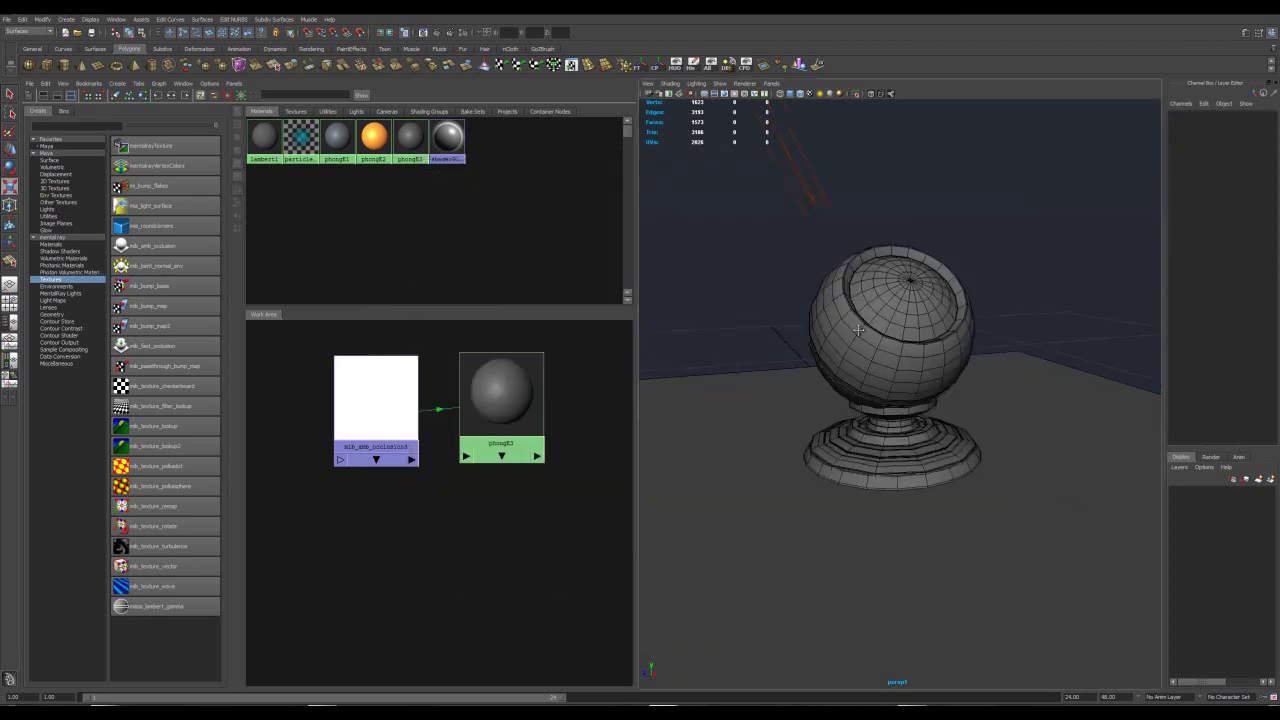
click(435, 32)
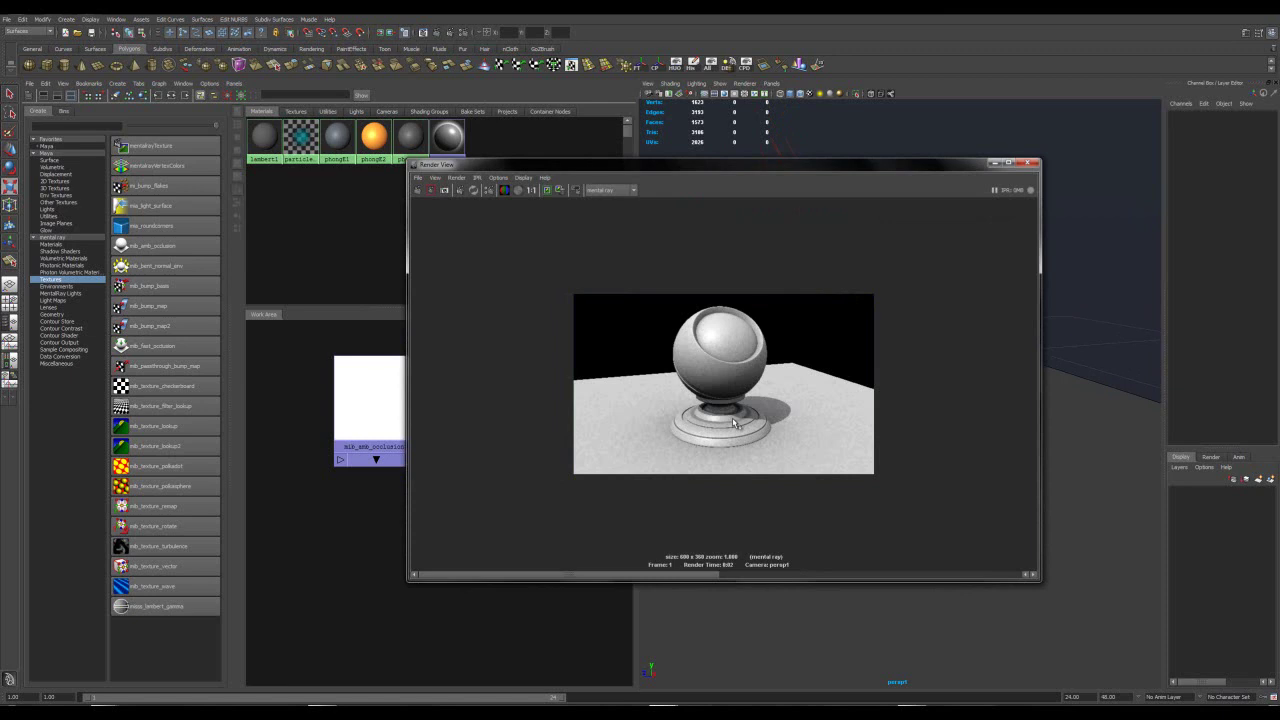
drag(962, 166, 1076, 254)
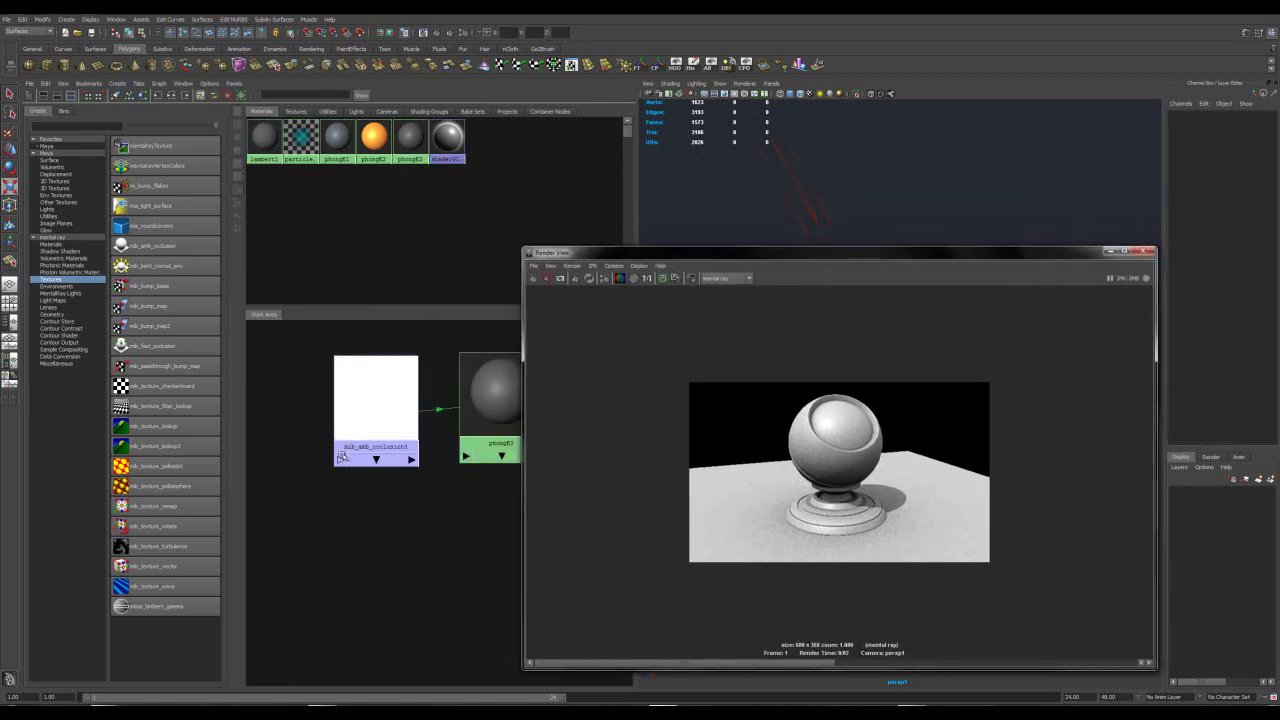
click(1148, 251)
drag(757, 309, 982, 470)
click(787, 369)
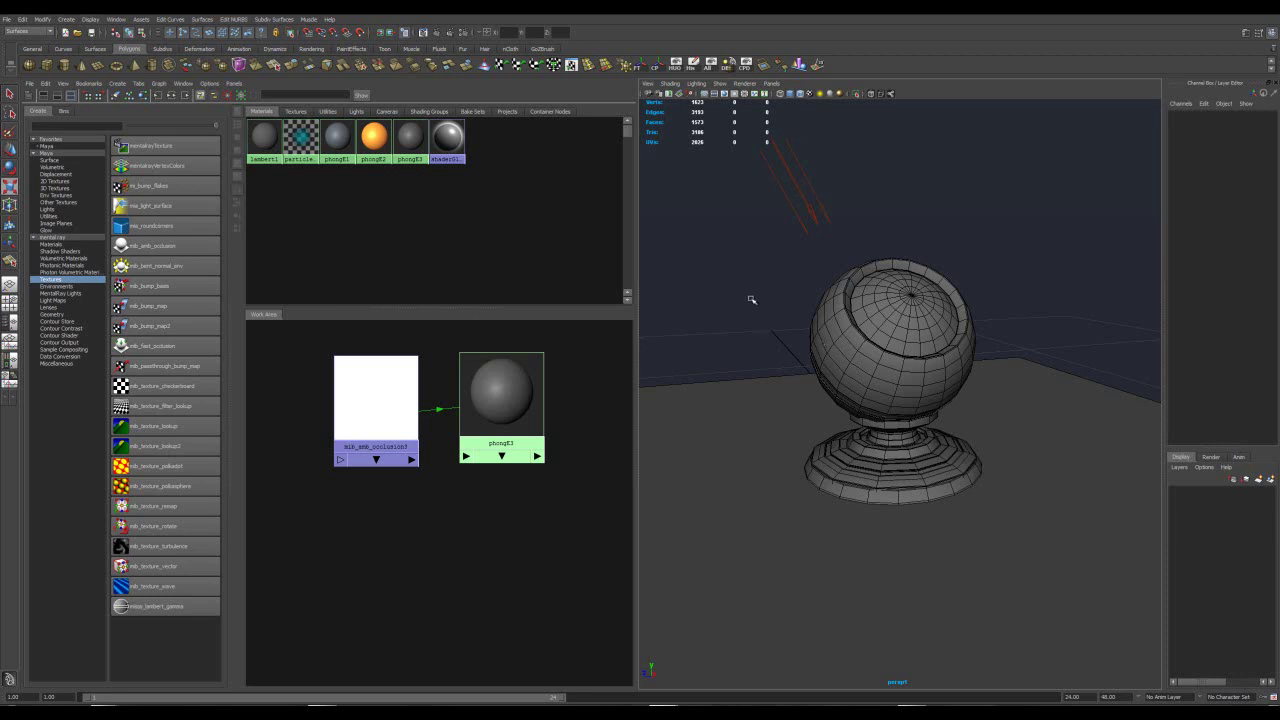
Set mib_amb_occlusion3 Samples to 256 and render a smoother occlusion test
drag(365, 381, 353, 379)
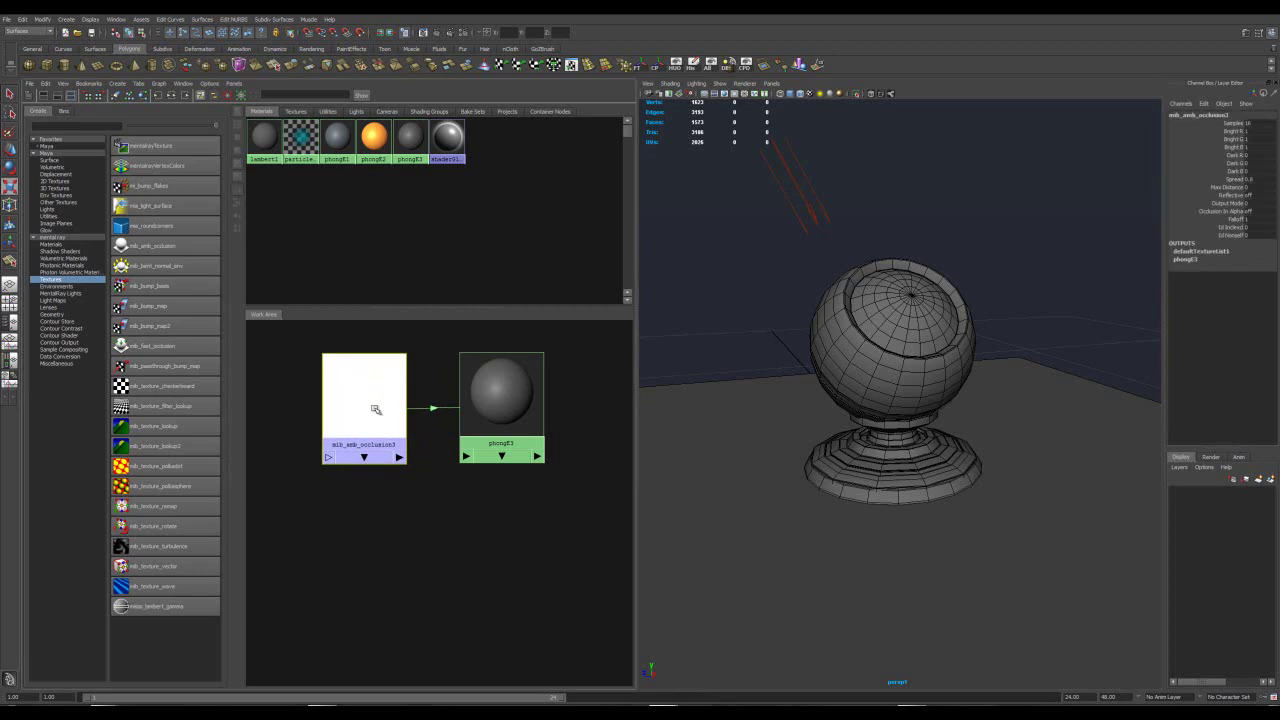
double_click(369, 398)
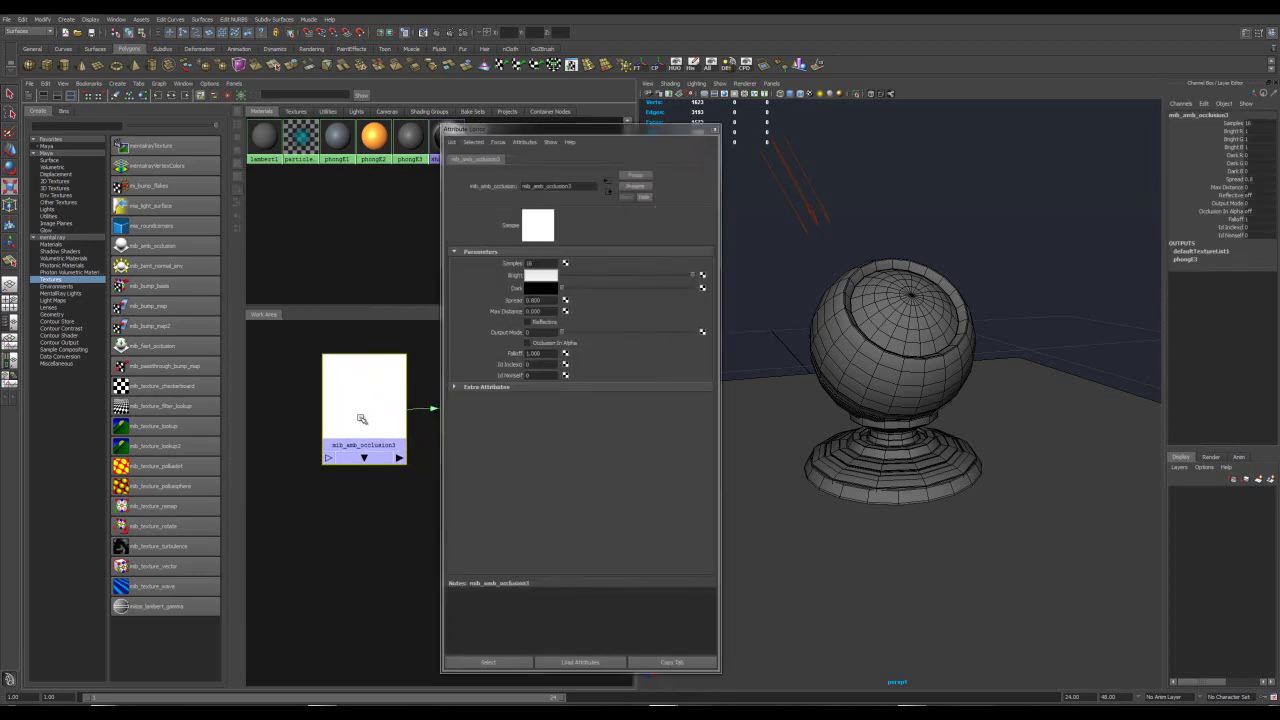
click(529, 263)
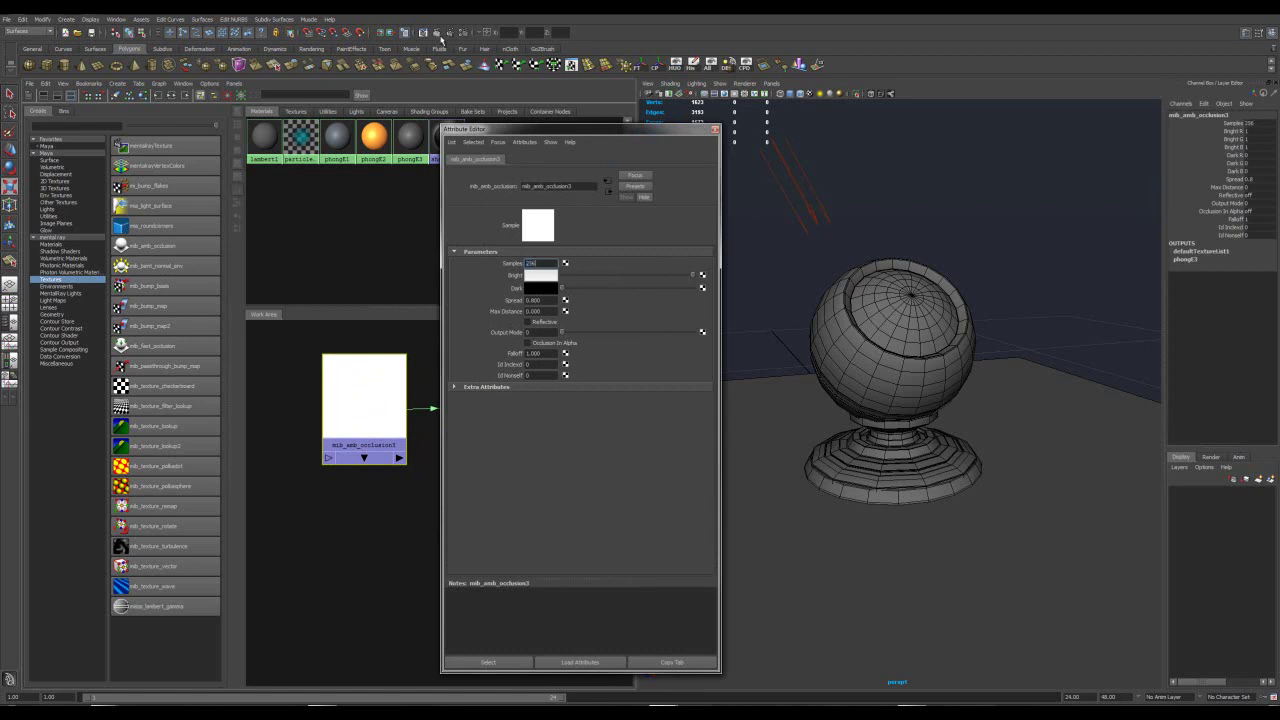
click(442, 38)
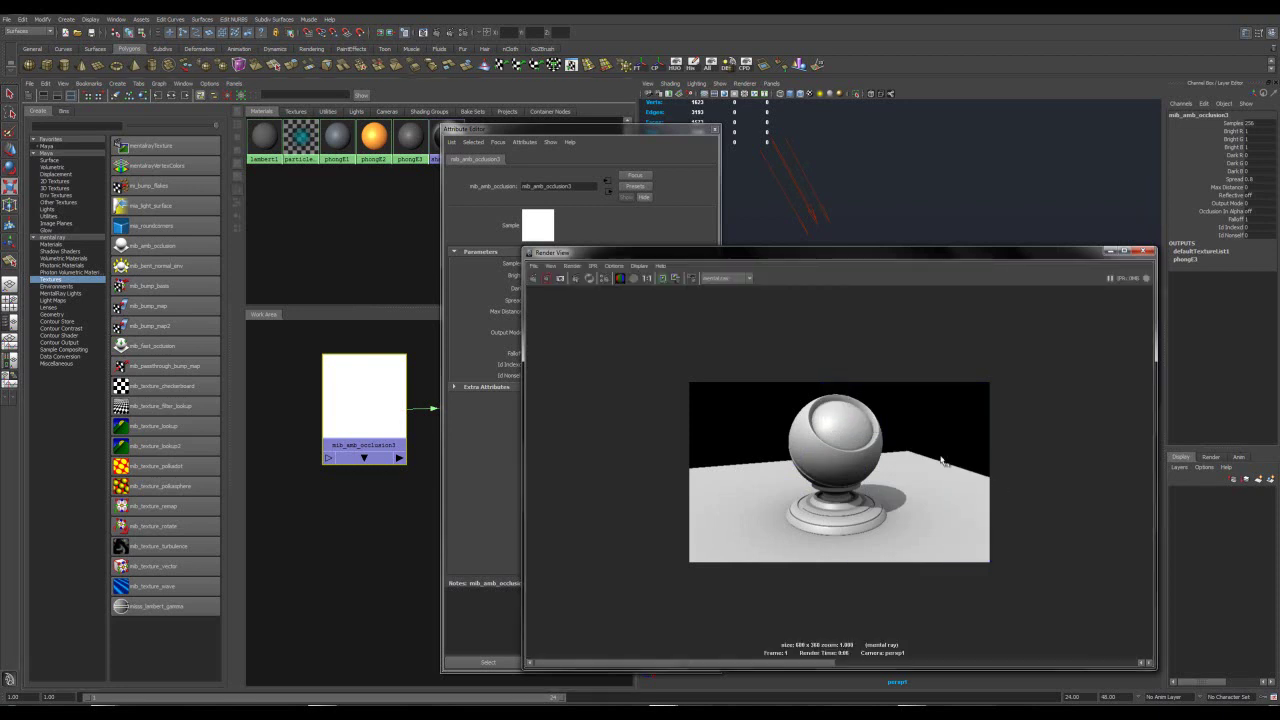
click(1147, 252)
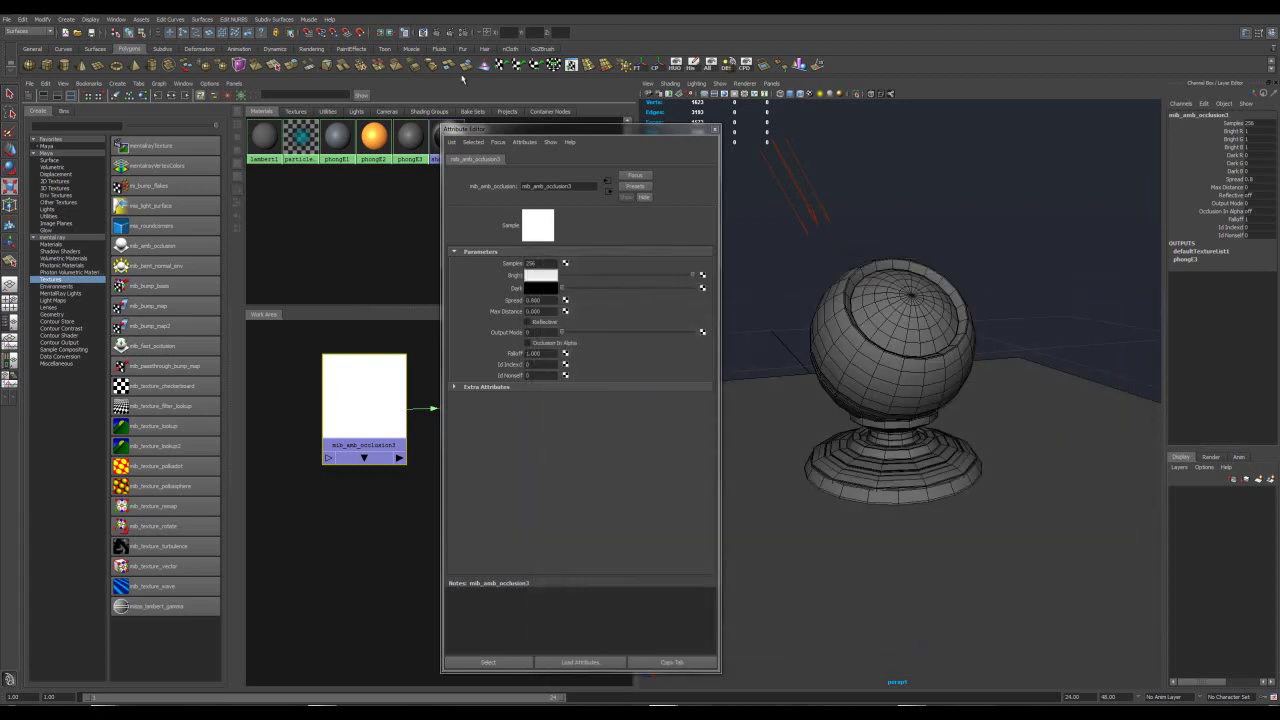
Apply the Production quality preset in Render Settings, keeping the 3.000 Gauss pixel filter
click(464, 35)
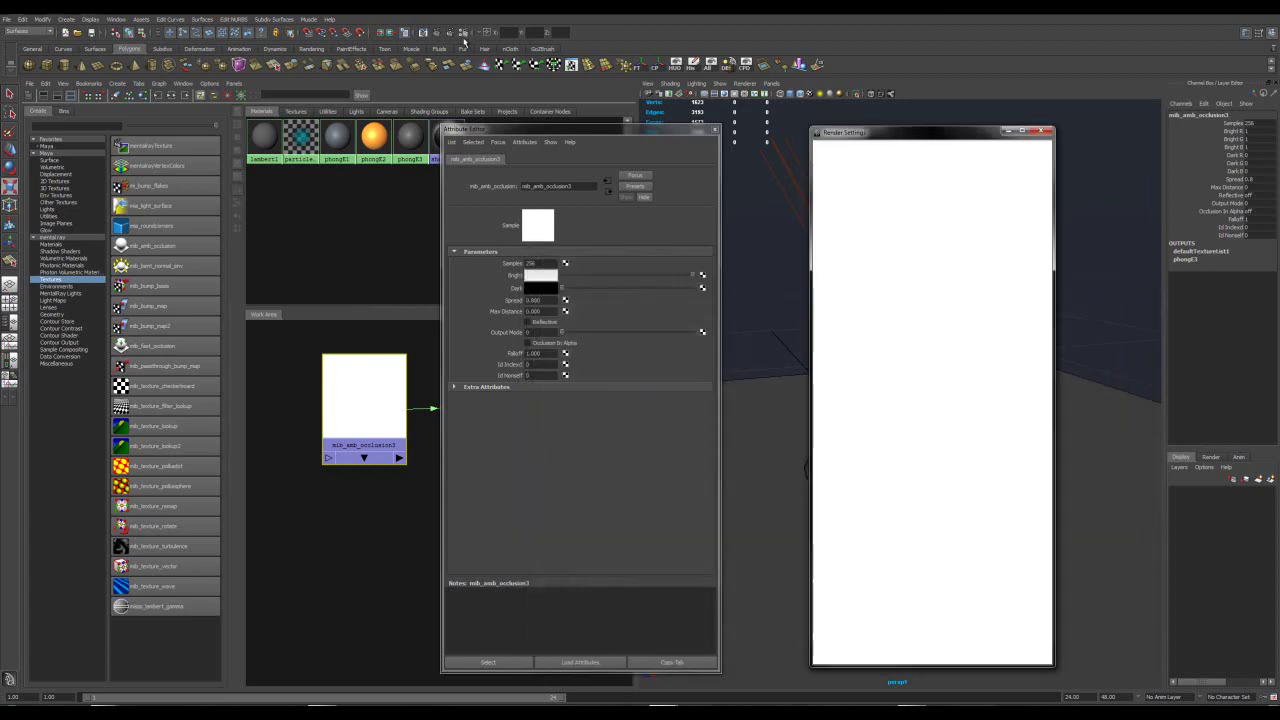
click(712, 131)
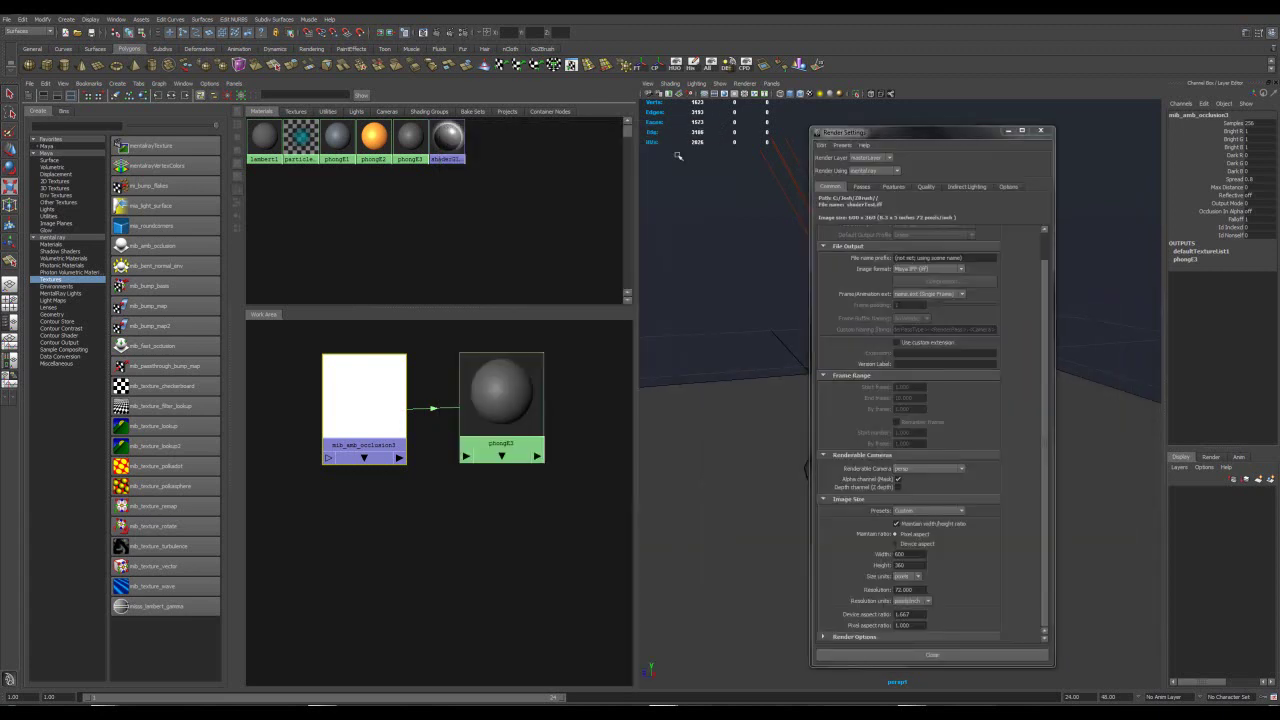
click(926, 188)
click(922, 202)
click(906, 281)
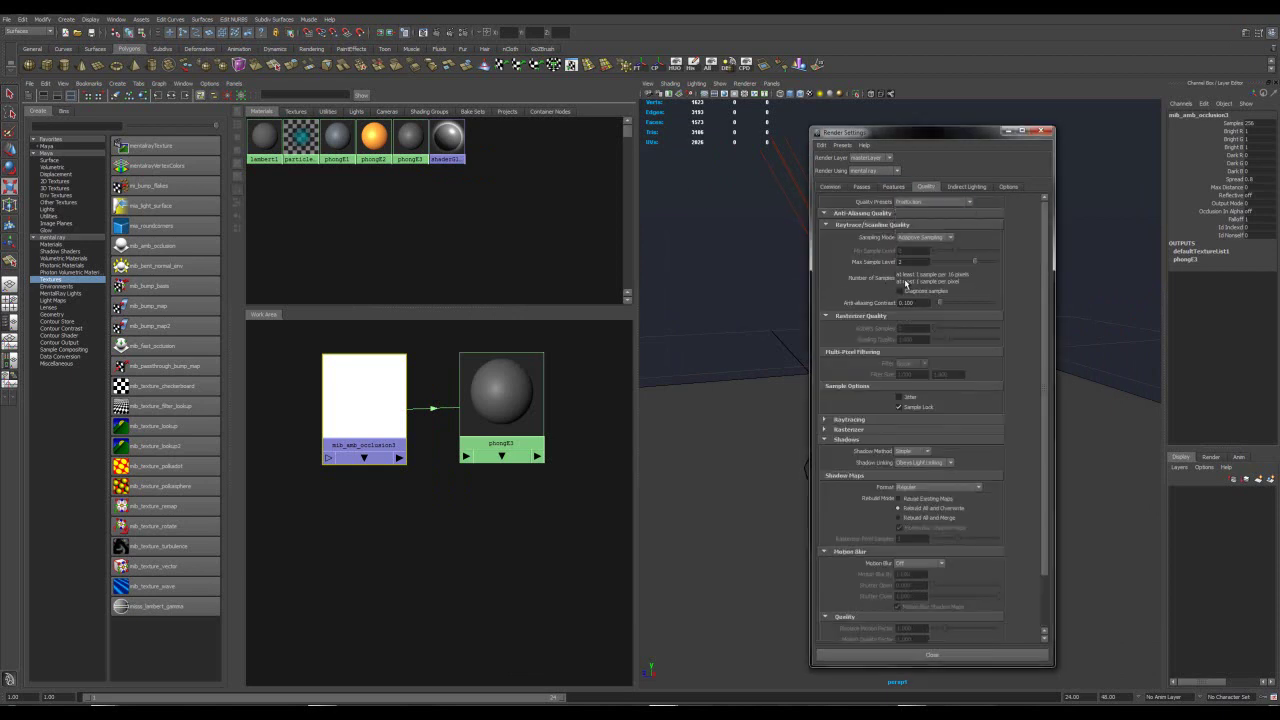
drag(1043, 352, 1046, 391)
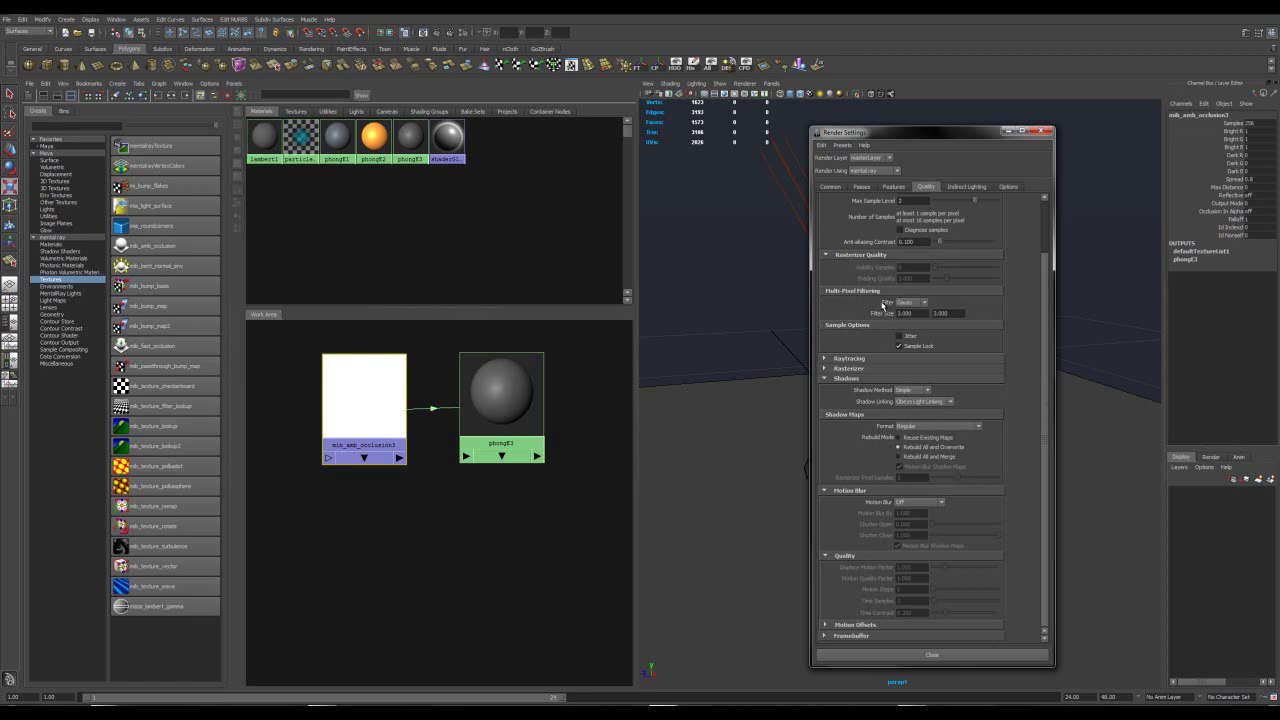
click(912, 303)
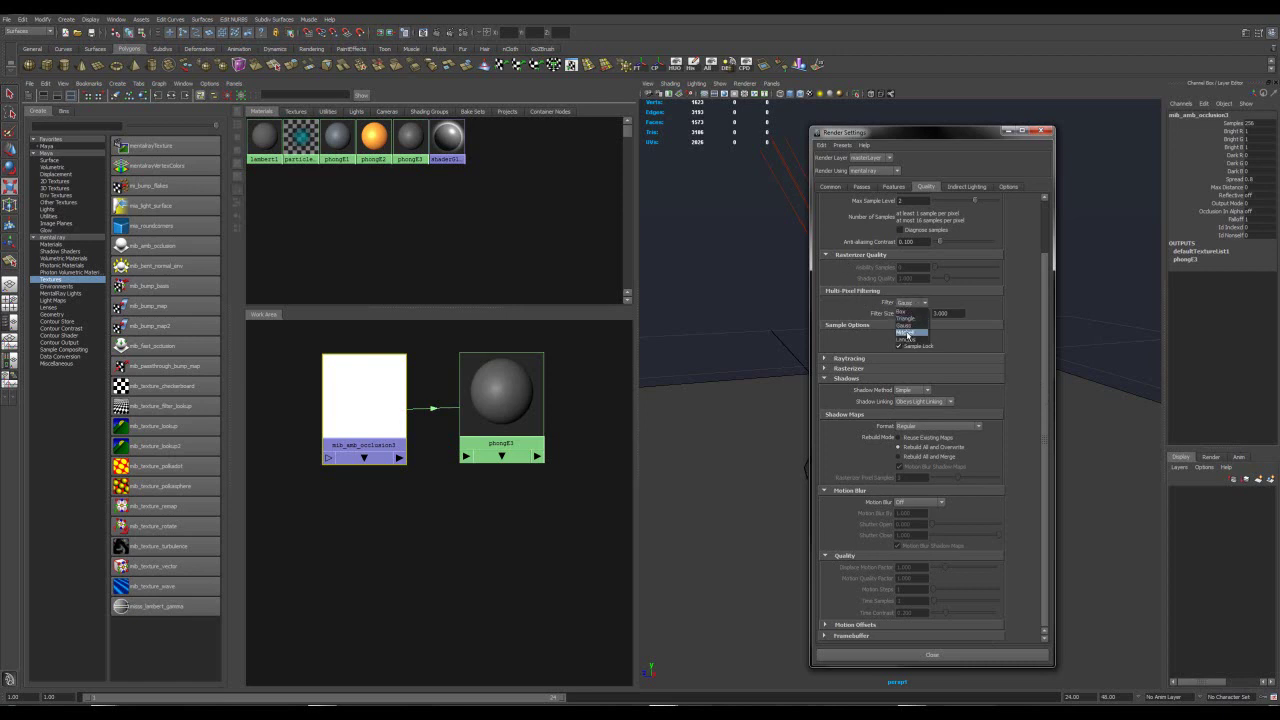
click(860, 310)
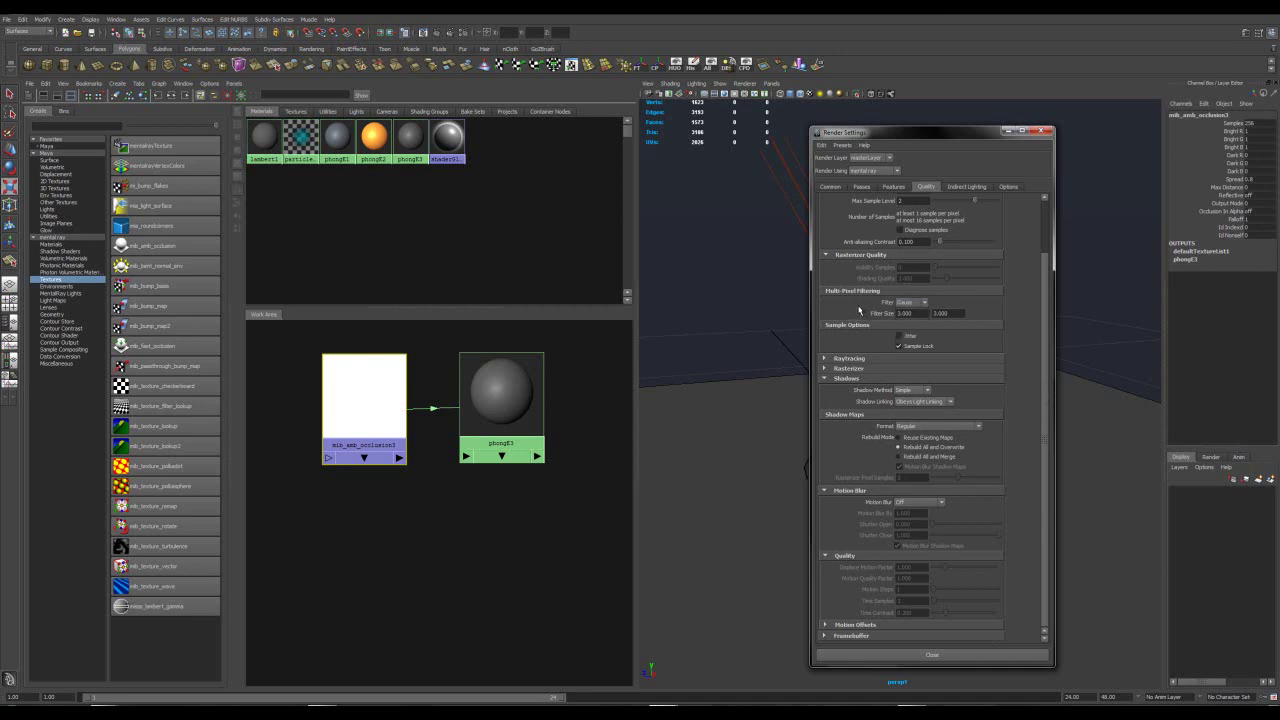
drag(932, 129, 948, 127)
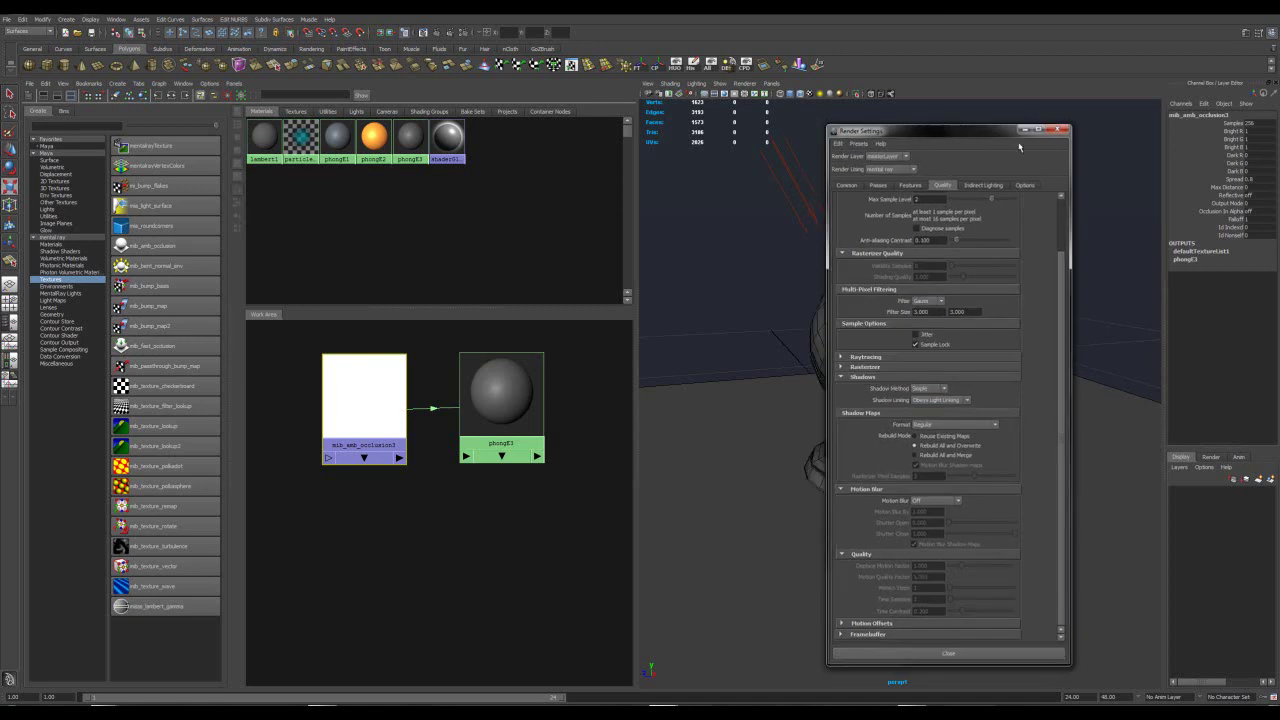
click(968, 653)
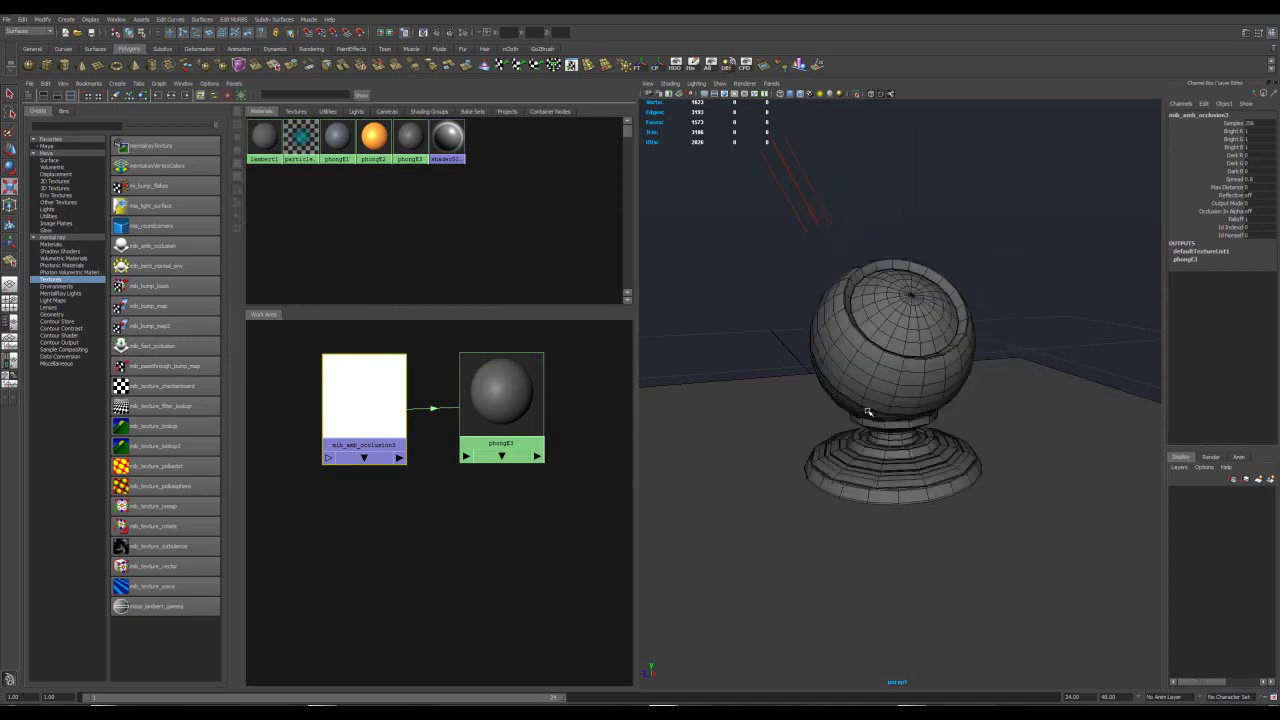
click(785, 287)
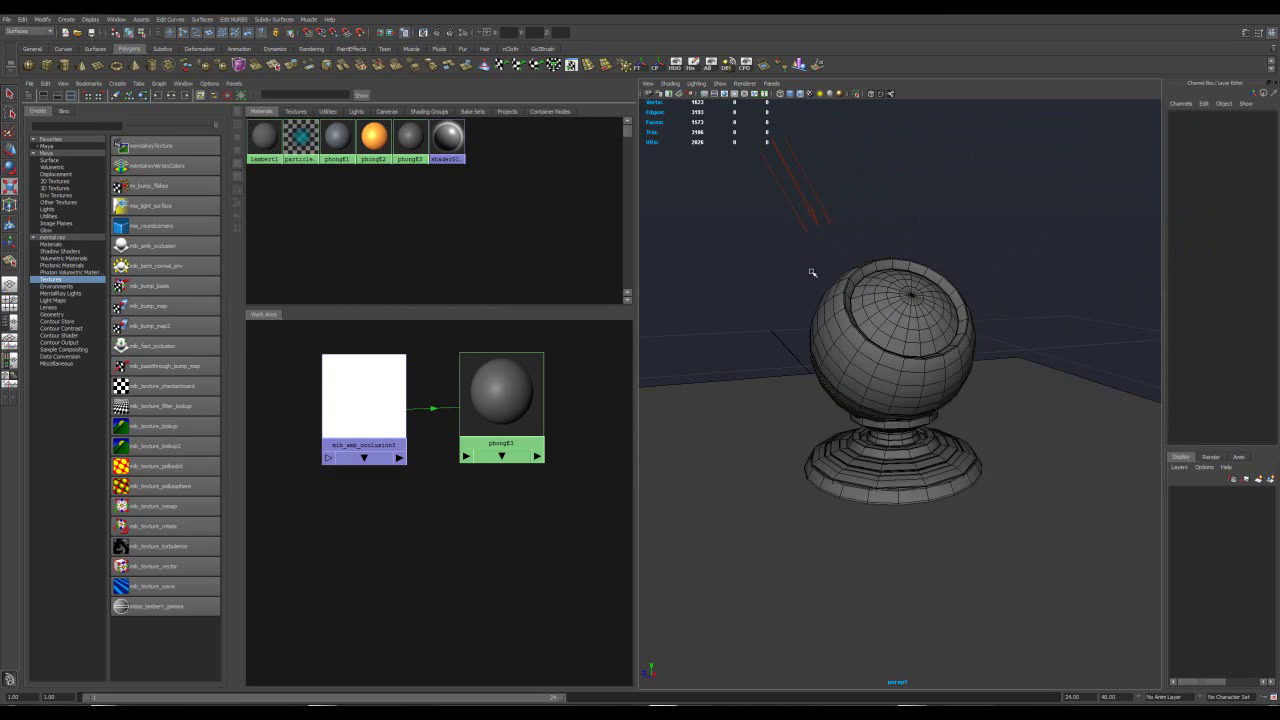
Render the sphere at Production quality, then close the Render View
click(437, 35)
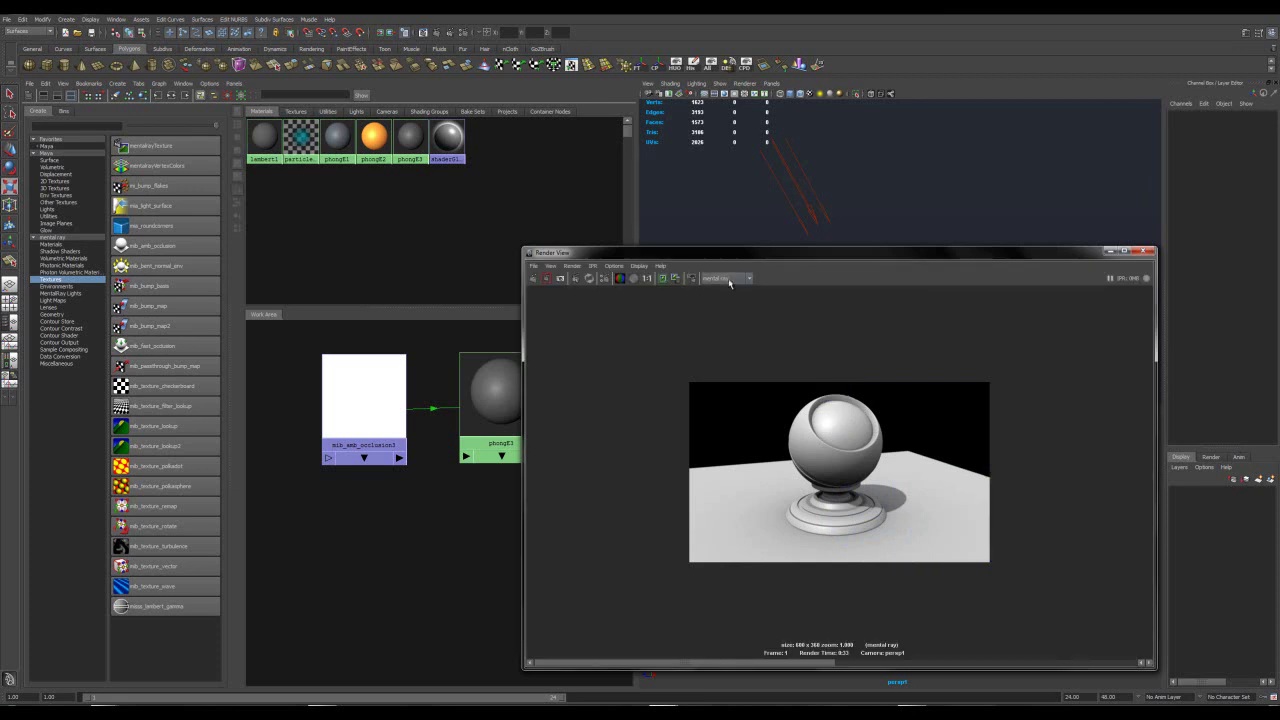
drag(755, 254, 633, 141)
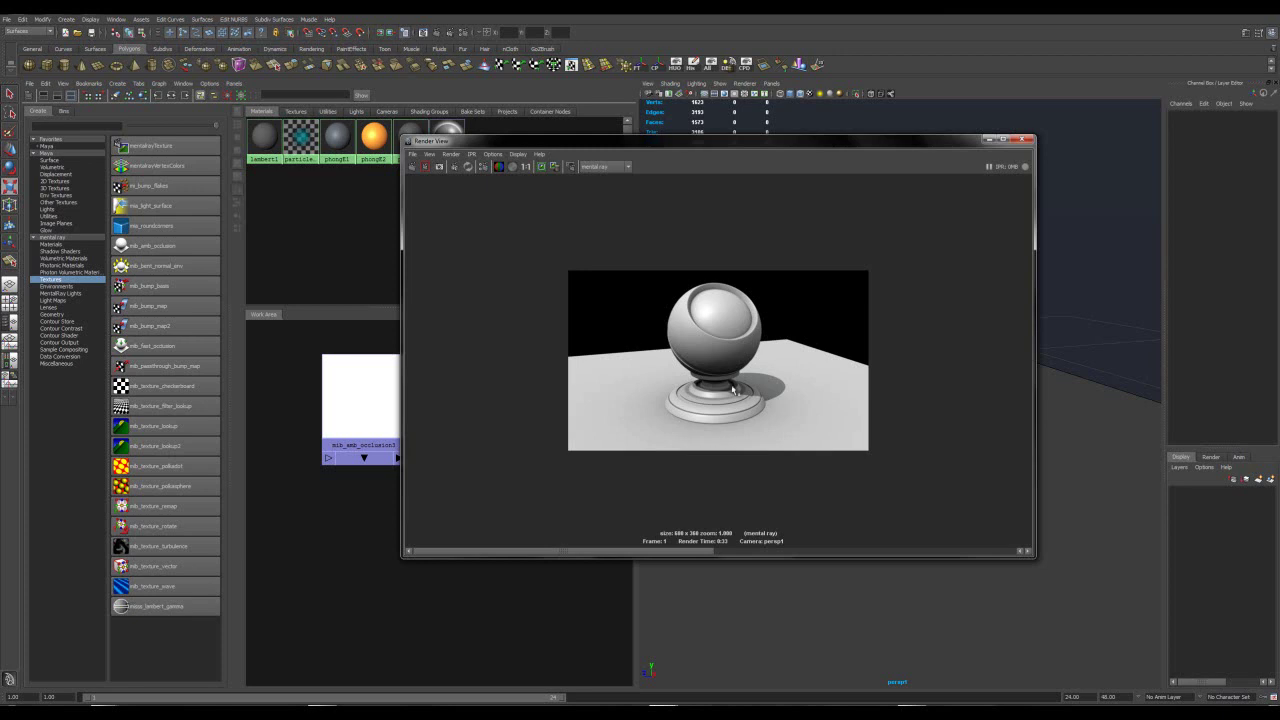
click(1027, 139)
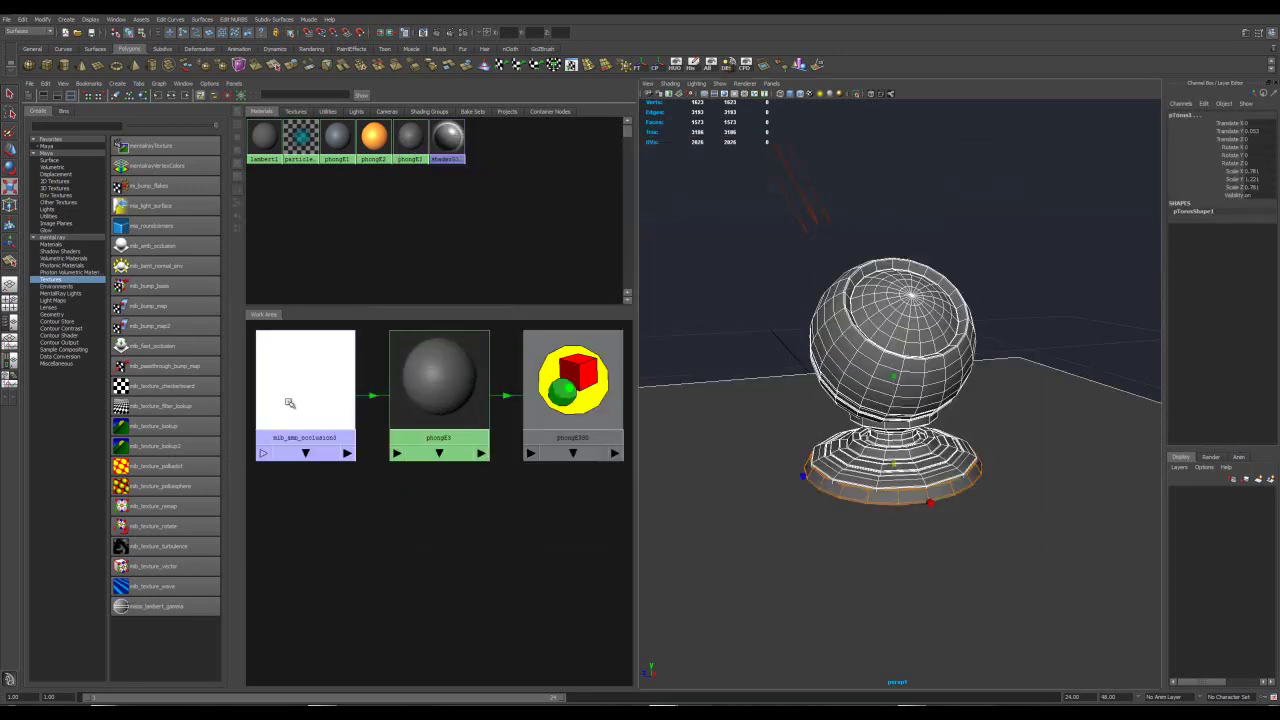
Change mib_amb_occlusion3 Samples from 256 to 64
double_click(289, 403)
drag(584, 137, 566, 140)
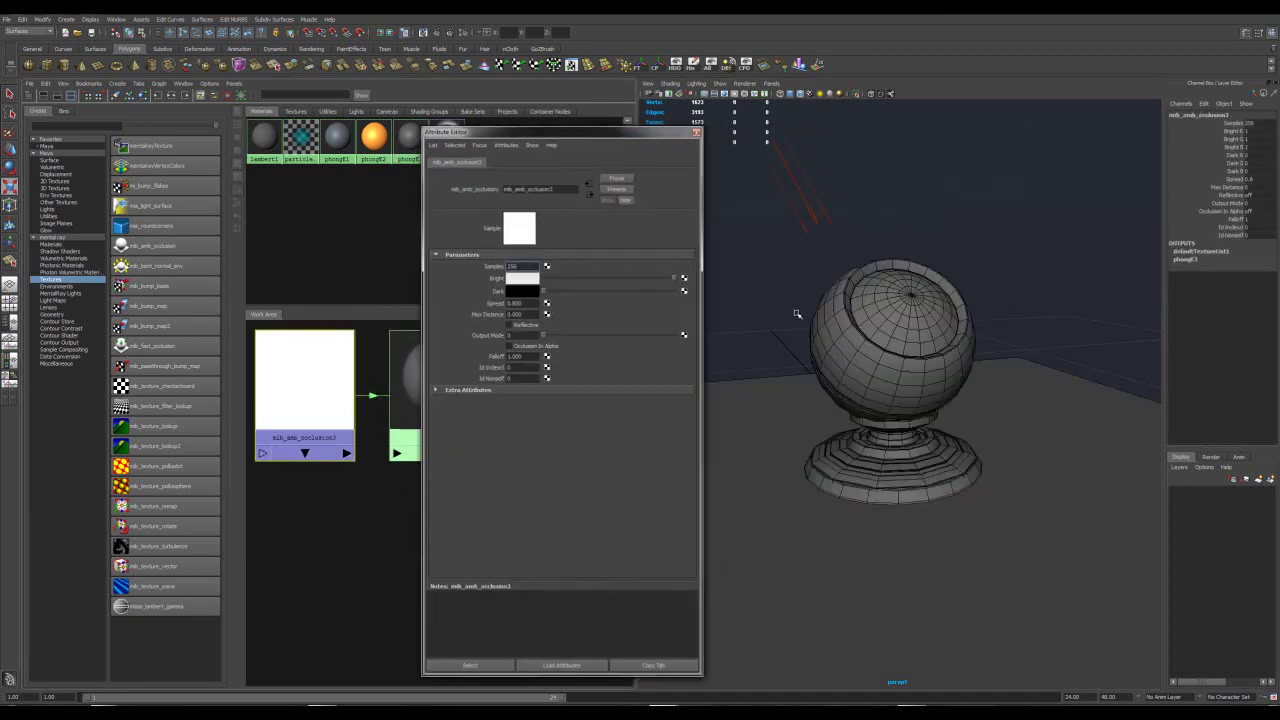
double_click(512, 267)
text(4)
Switch the Render Settings quality preset to Preview, with its 2.000 Triangle filter
click(464, 34)
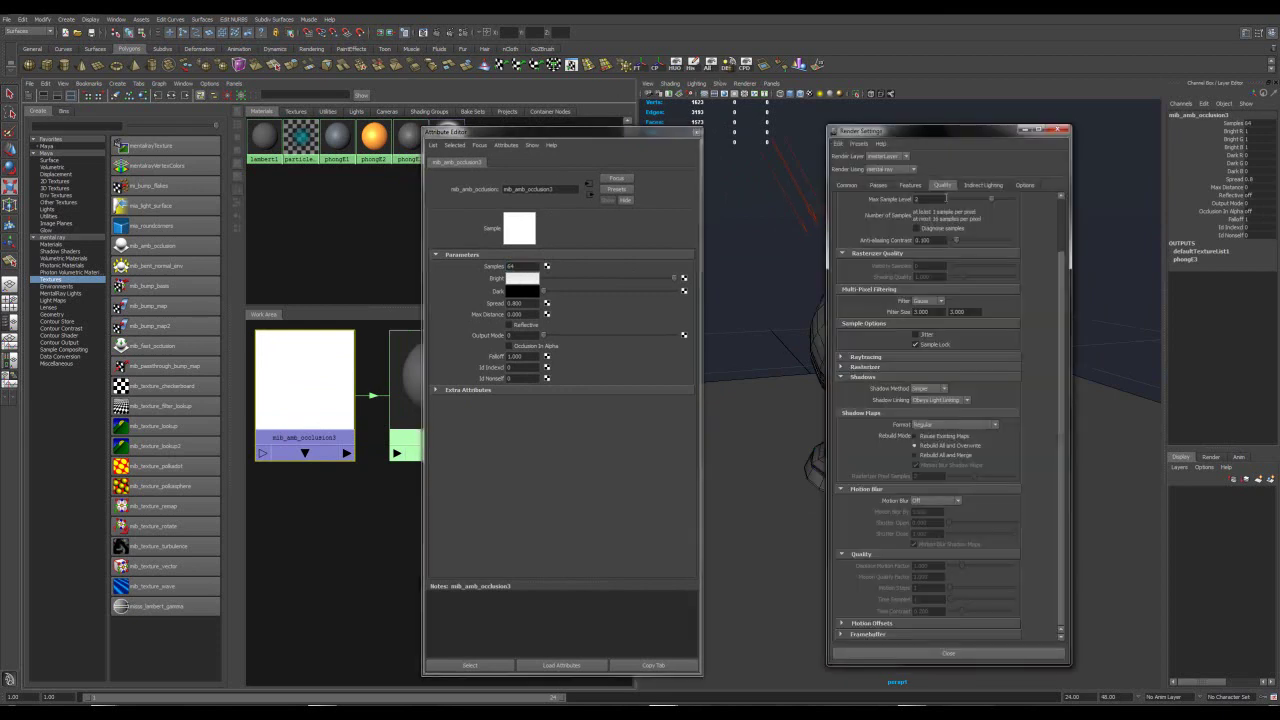
scroll(1061, 266, up, 2)
click(946, 202)
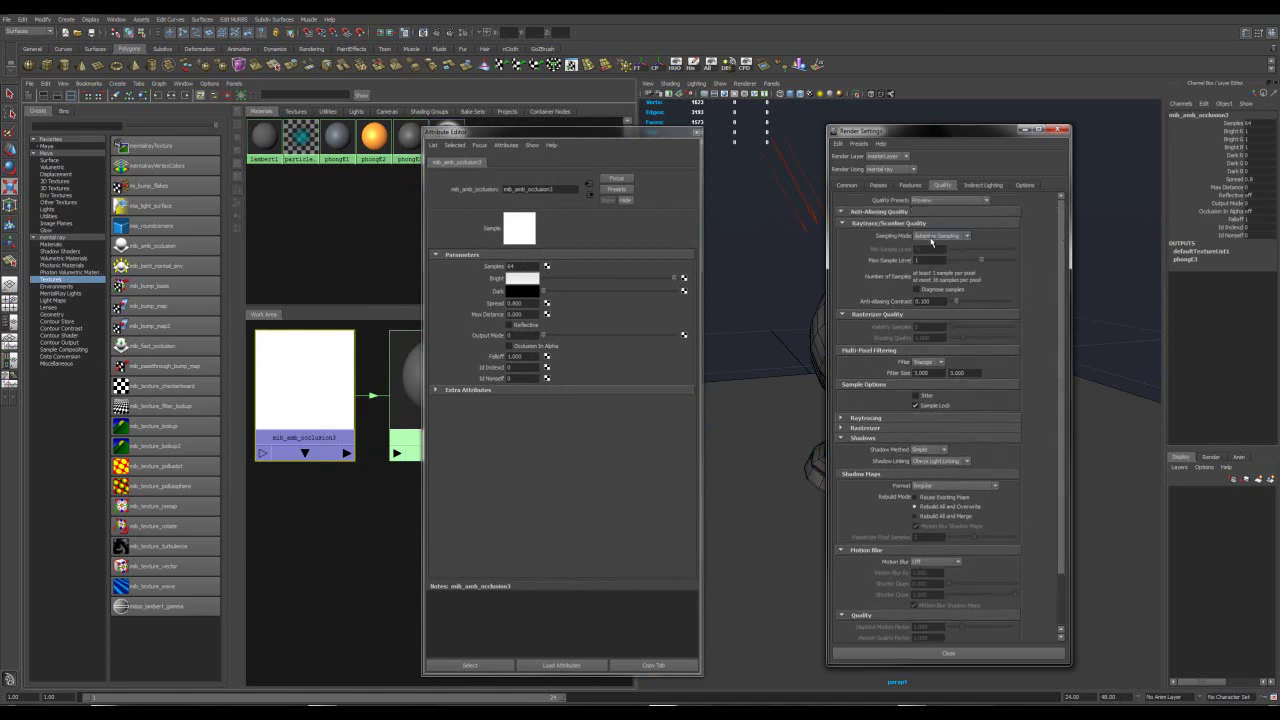
click(1061, 129)
drag(591, 138, 604, 137)
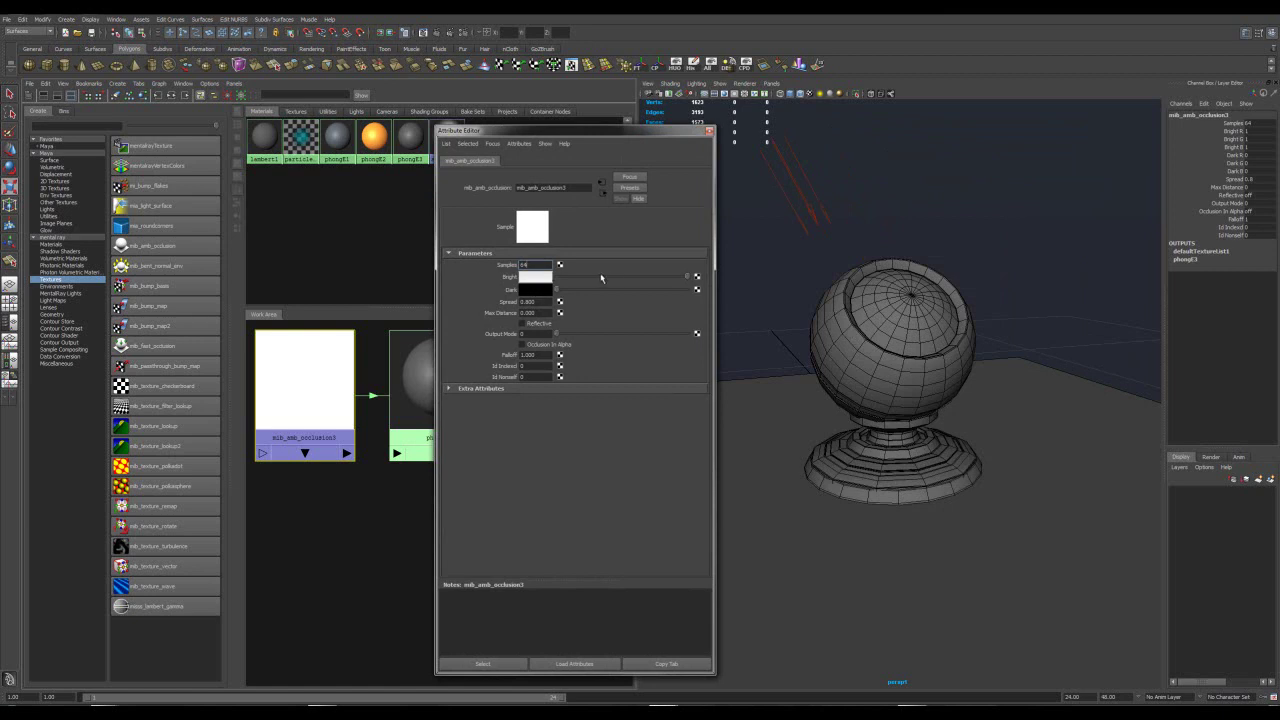
Test the occlusion Bright colour at light grey, then set it to full white and re-render
drag(687, 277, 621, 276)
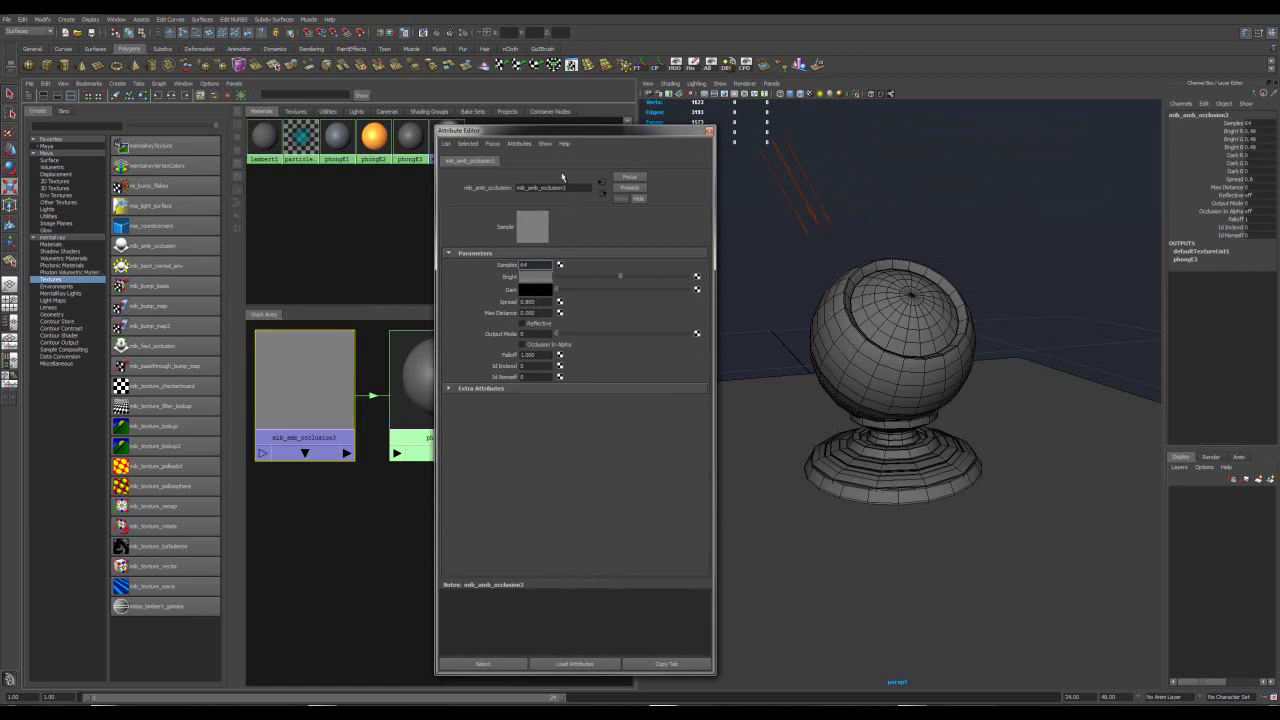
click(437, 32)
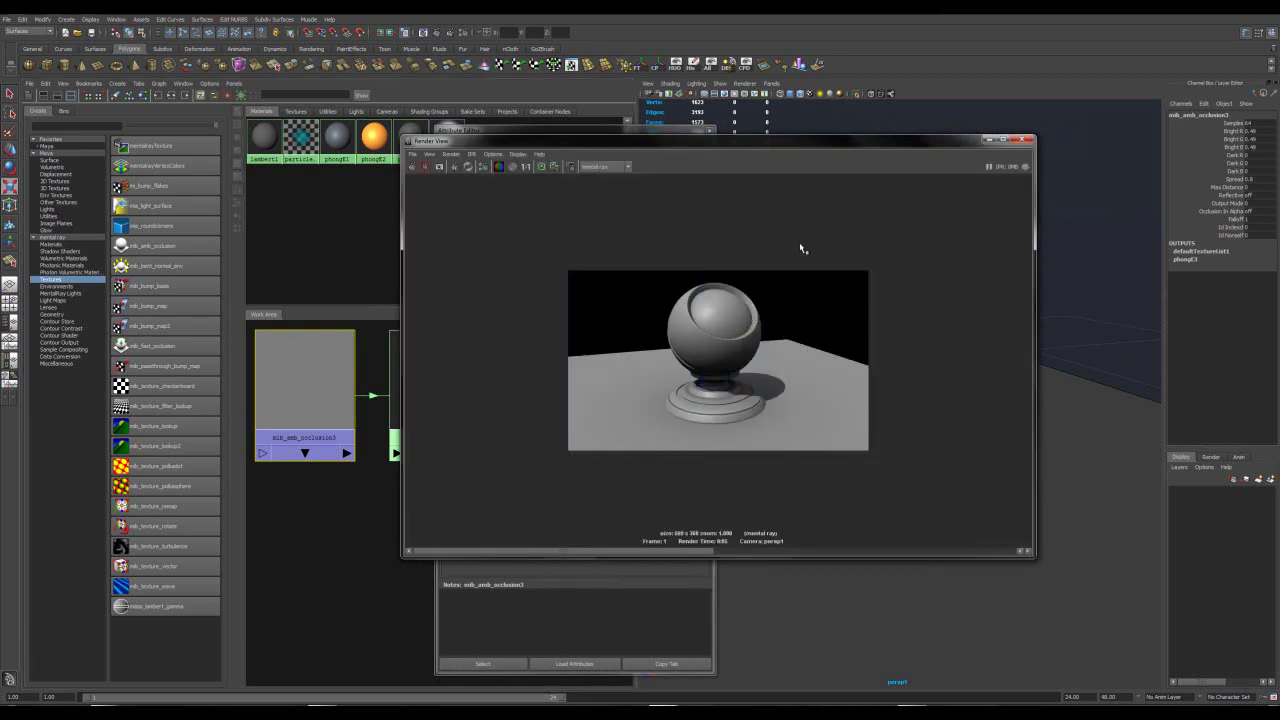
click(1027, 139)
drag(620, 278, 690, 277)
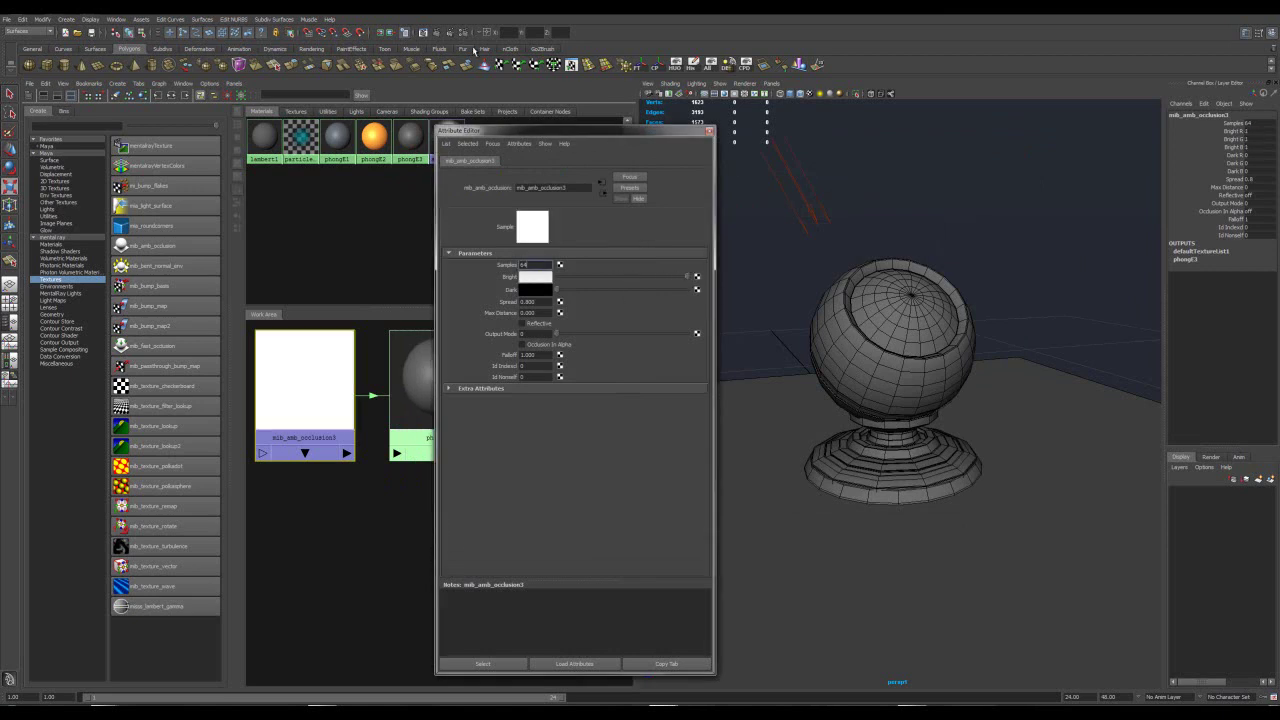
click(436, 36)
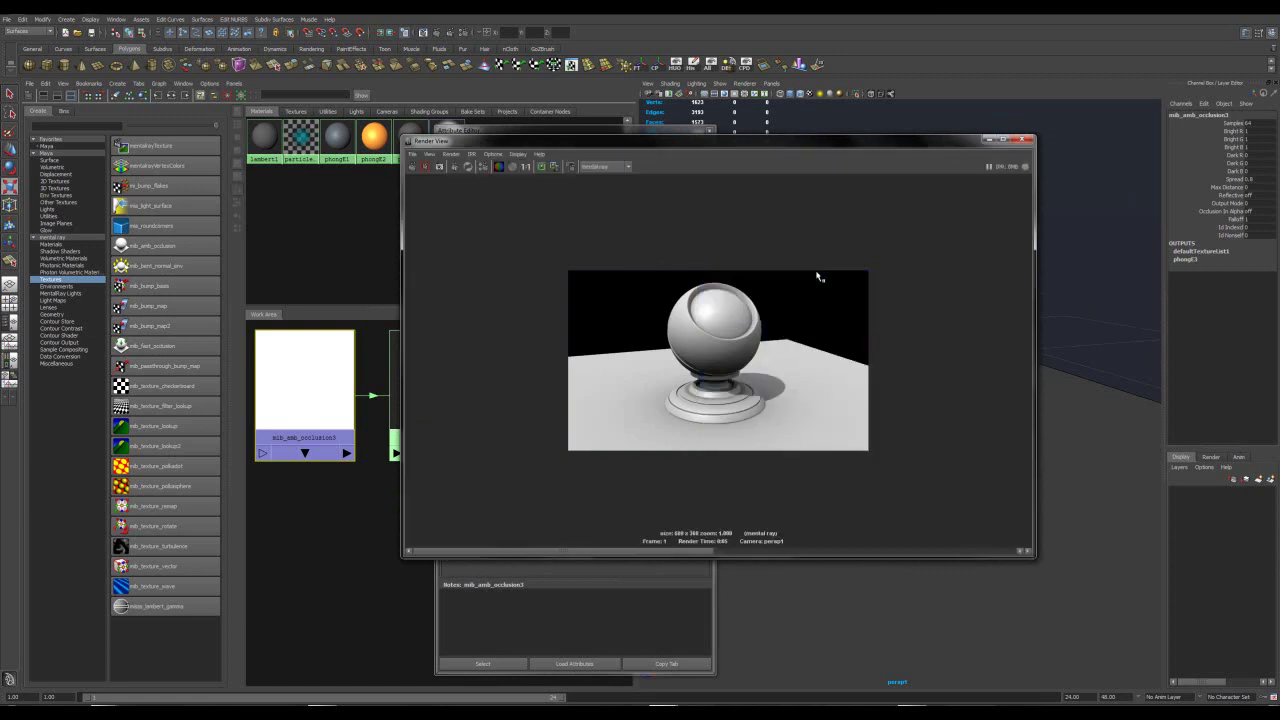
click(1025, 139)
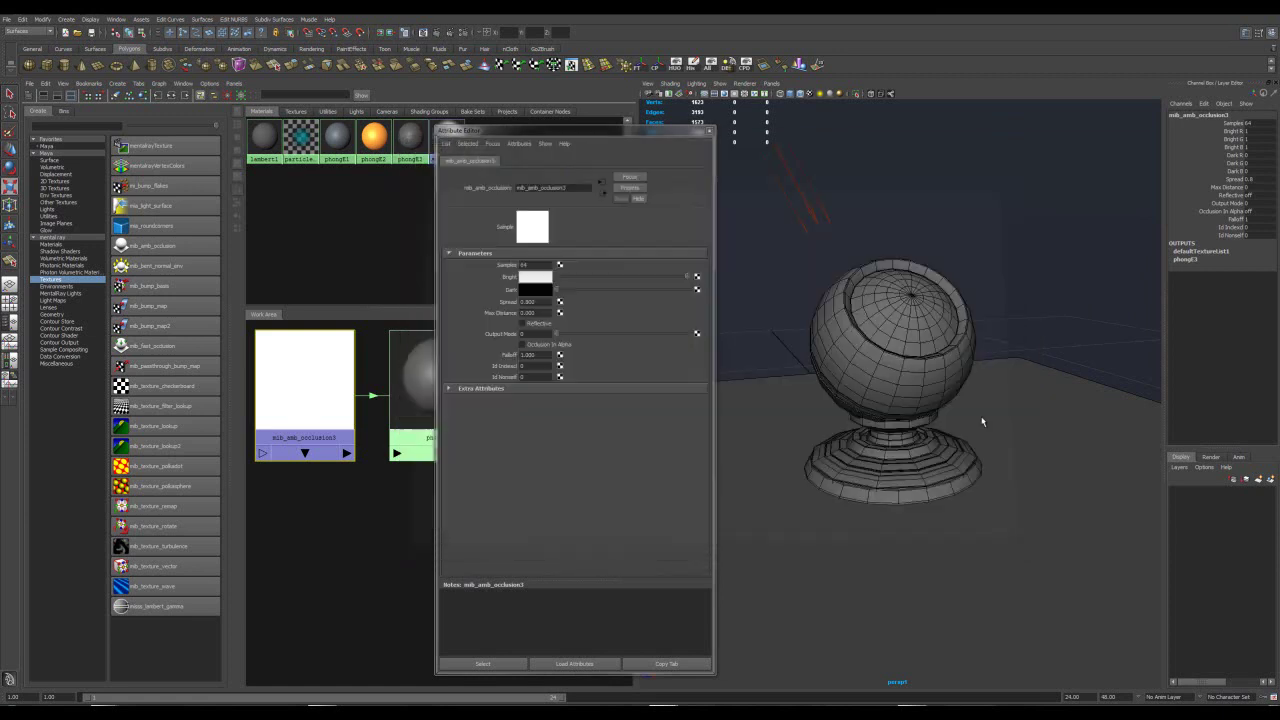
Change the occlusion Dark colour from black to dark blue and re-render
click(538, 292)
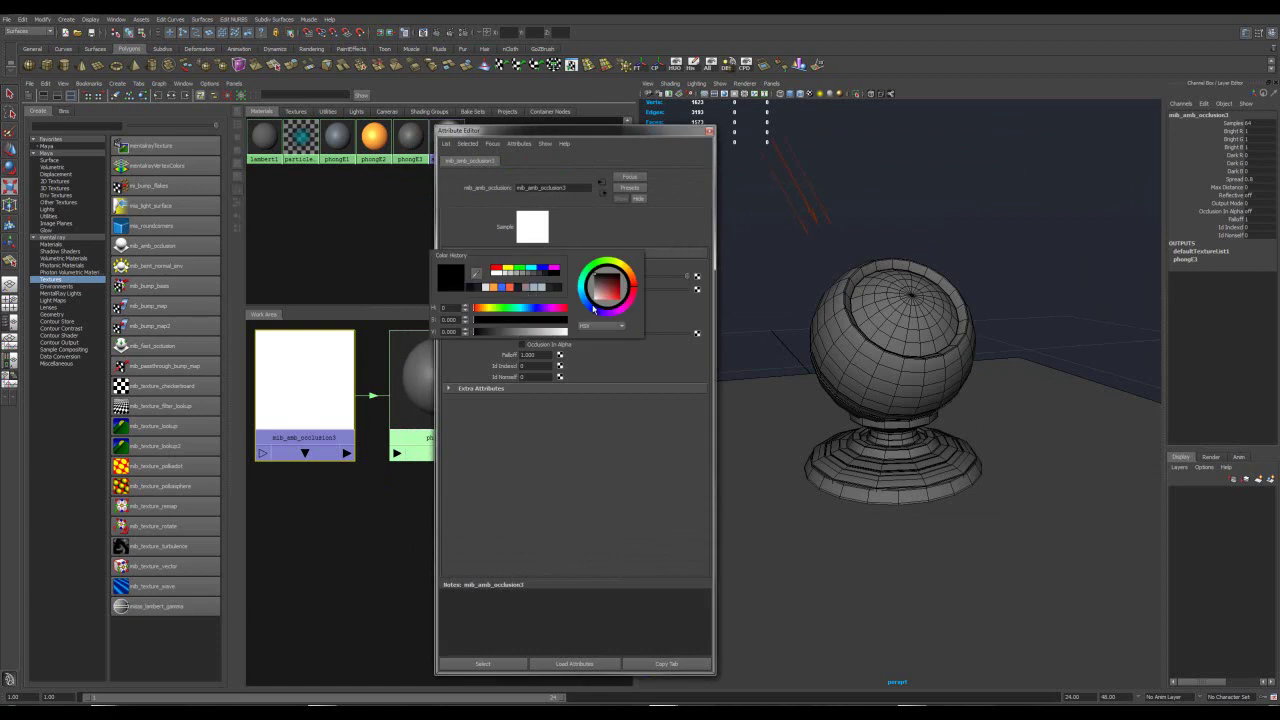
drag(600, 284, 600, 282)
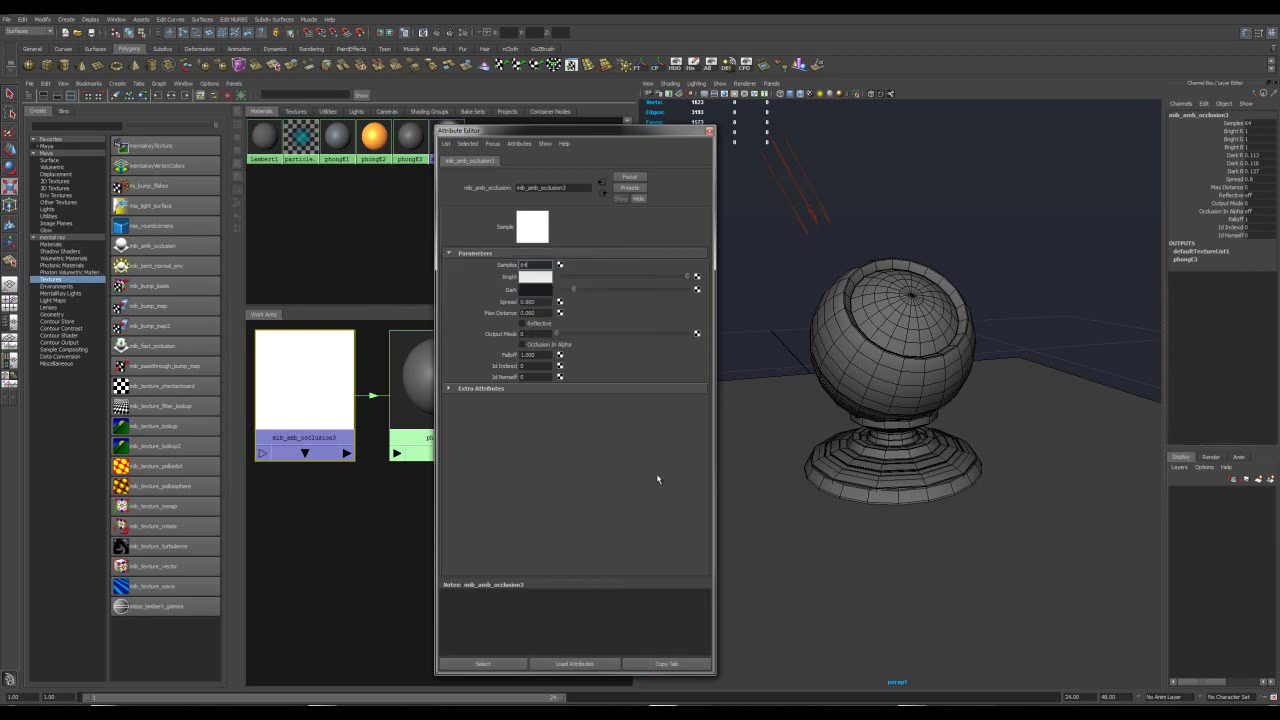
click(436, 33)
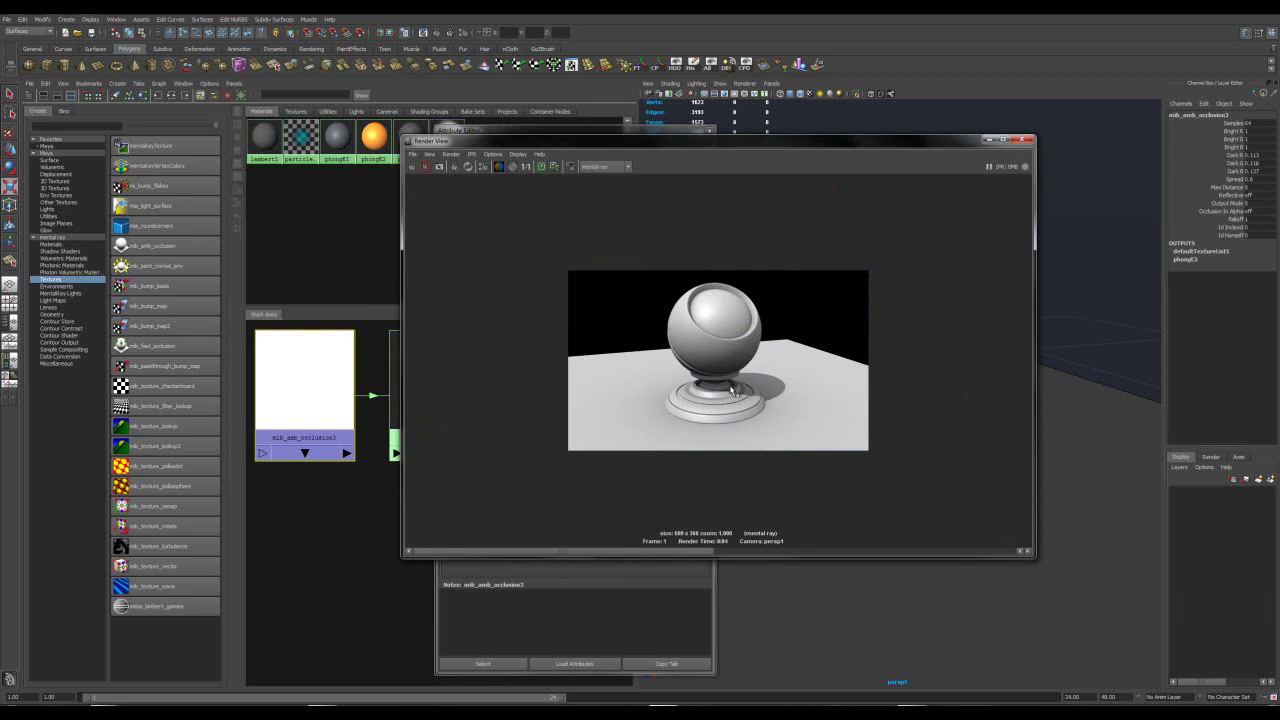
click(1027, 140)
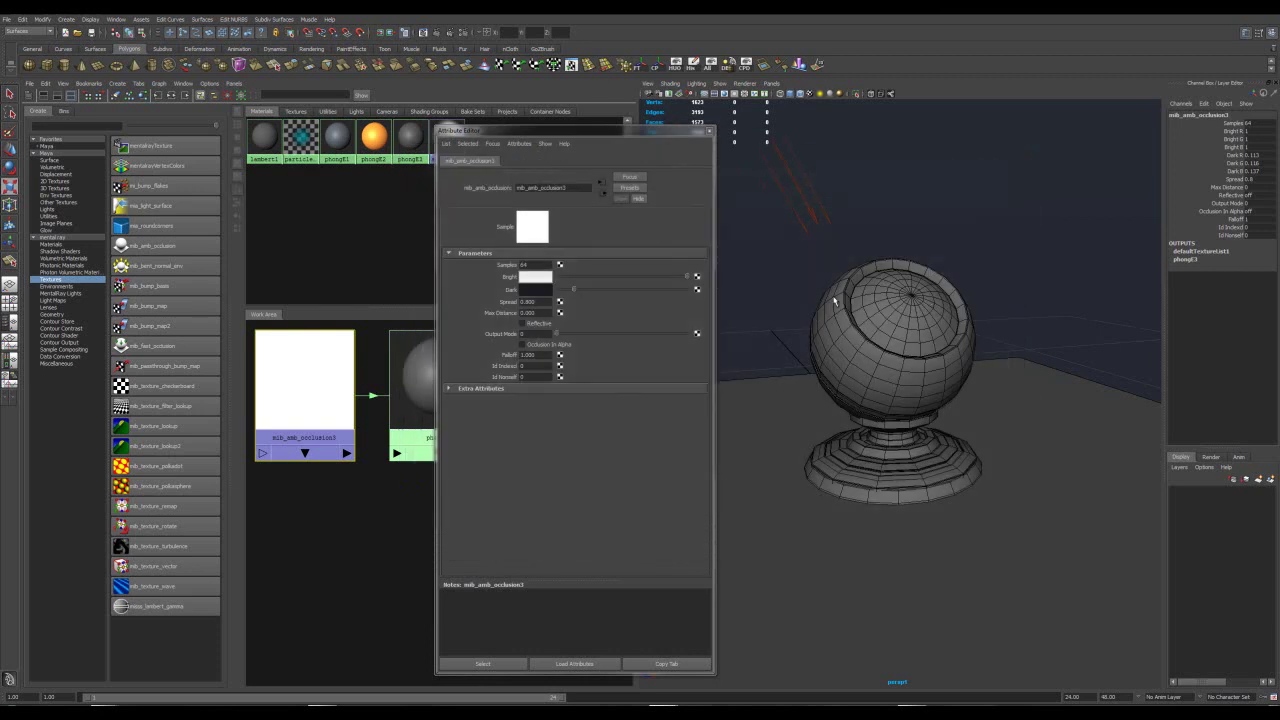
Slightly brighten directionalLight1's bluish Shadow Color and render a test frame
click(784, 222)
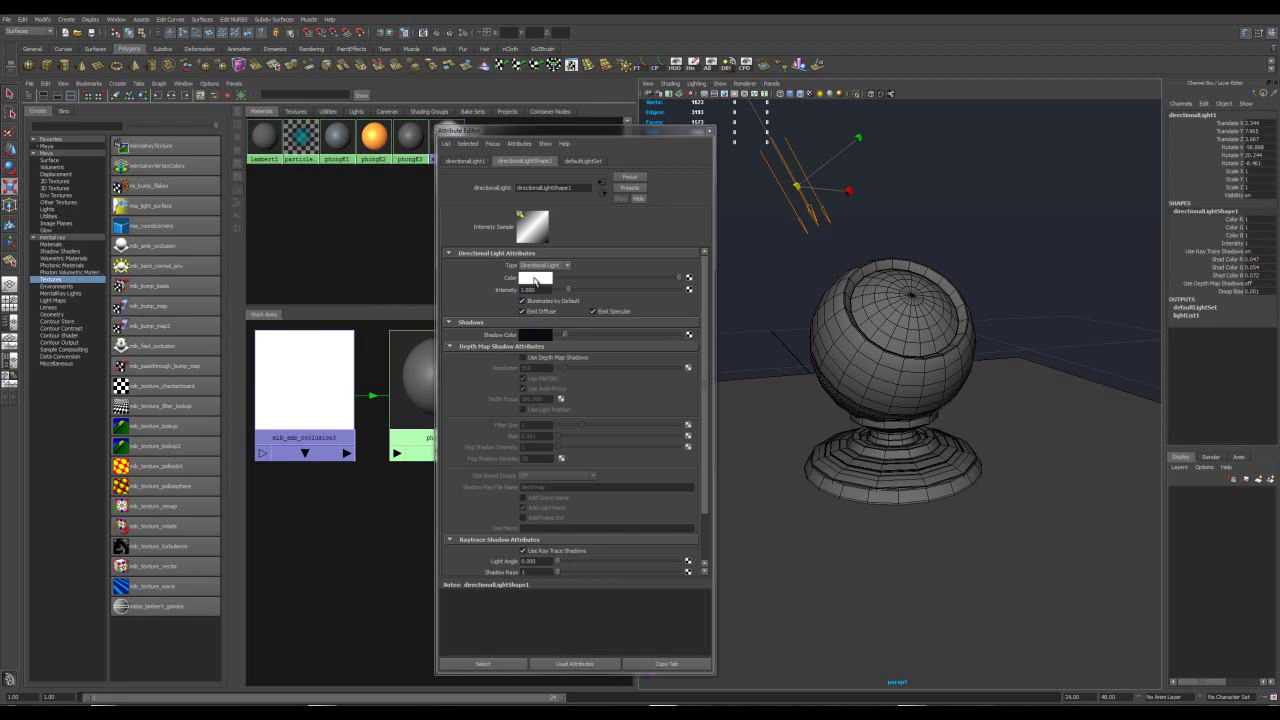
click(539, 336)
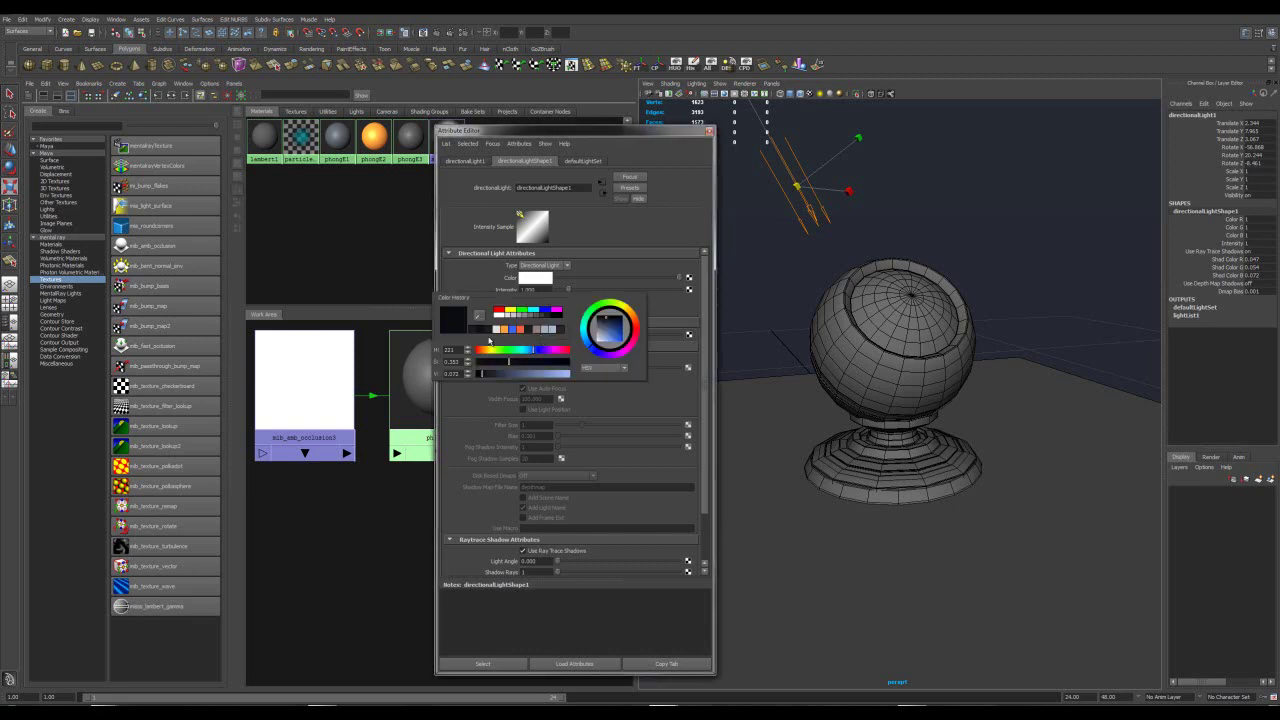
drag(483, 376, 489, 377)
click(708, 133)
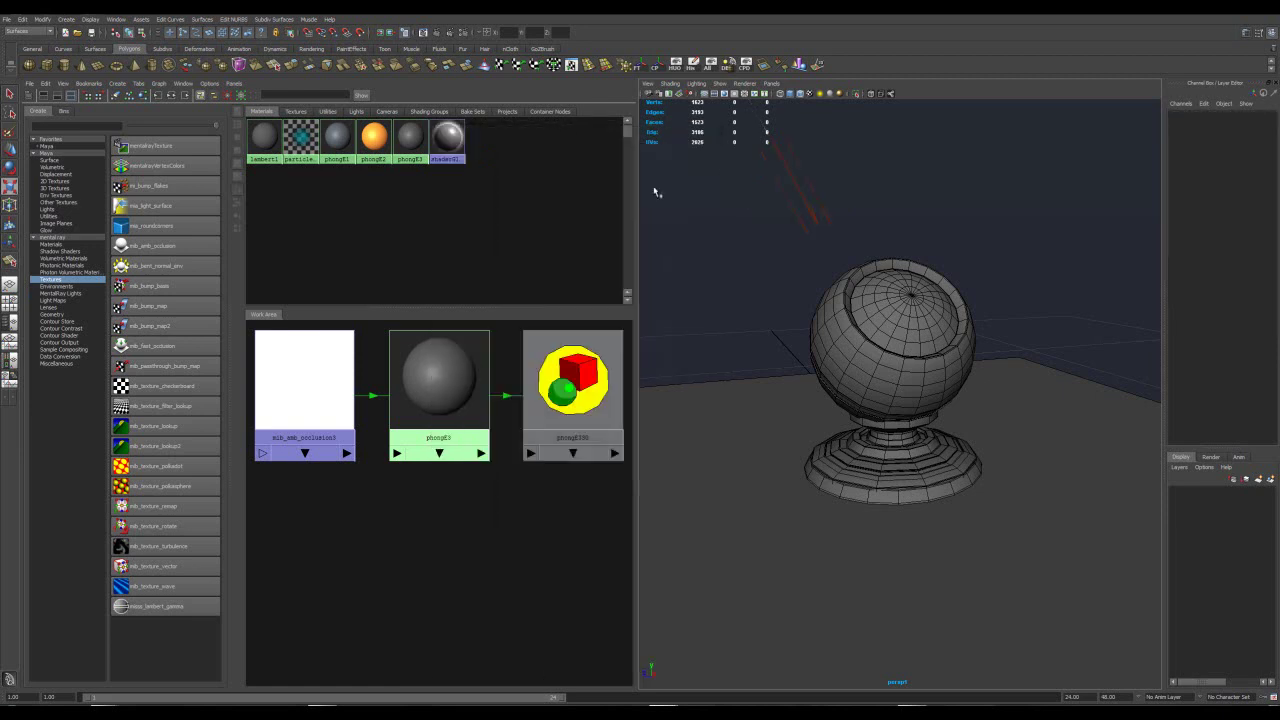
click(438, 40)
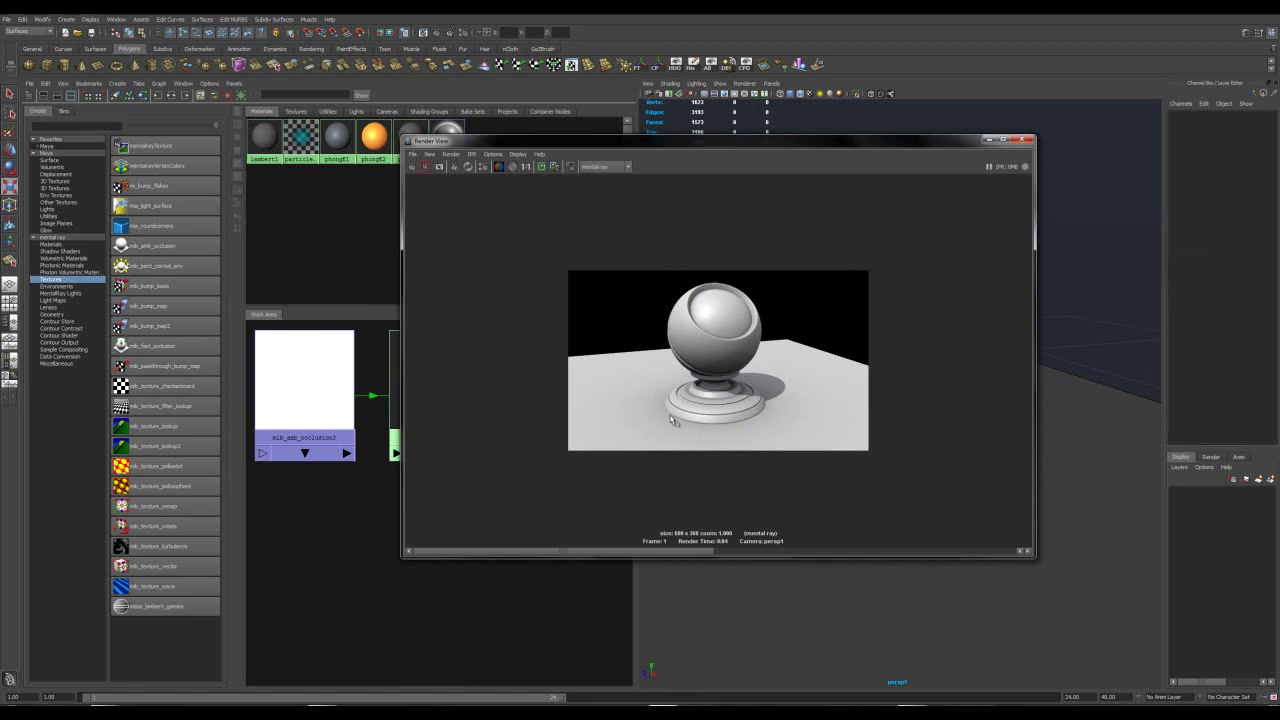
click(1022, 141)
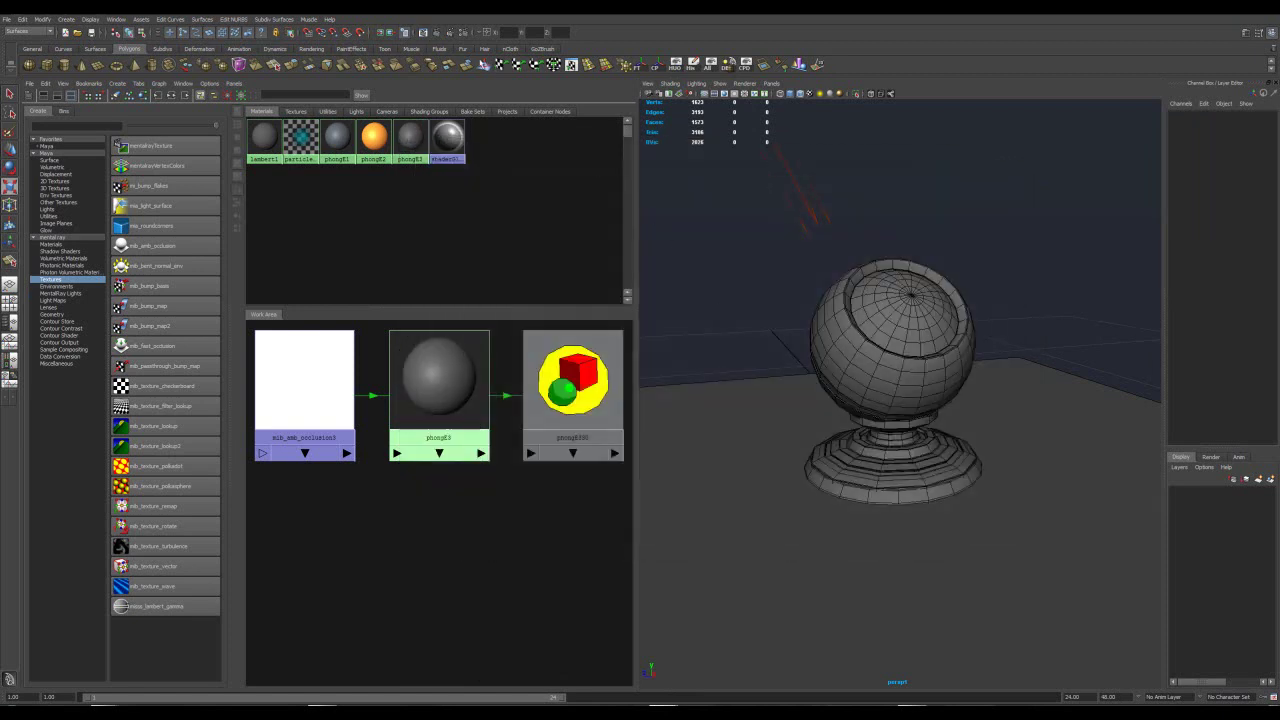
Bring up Render Settings alongside the phongE3 material's attributes
click(465, 35)
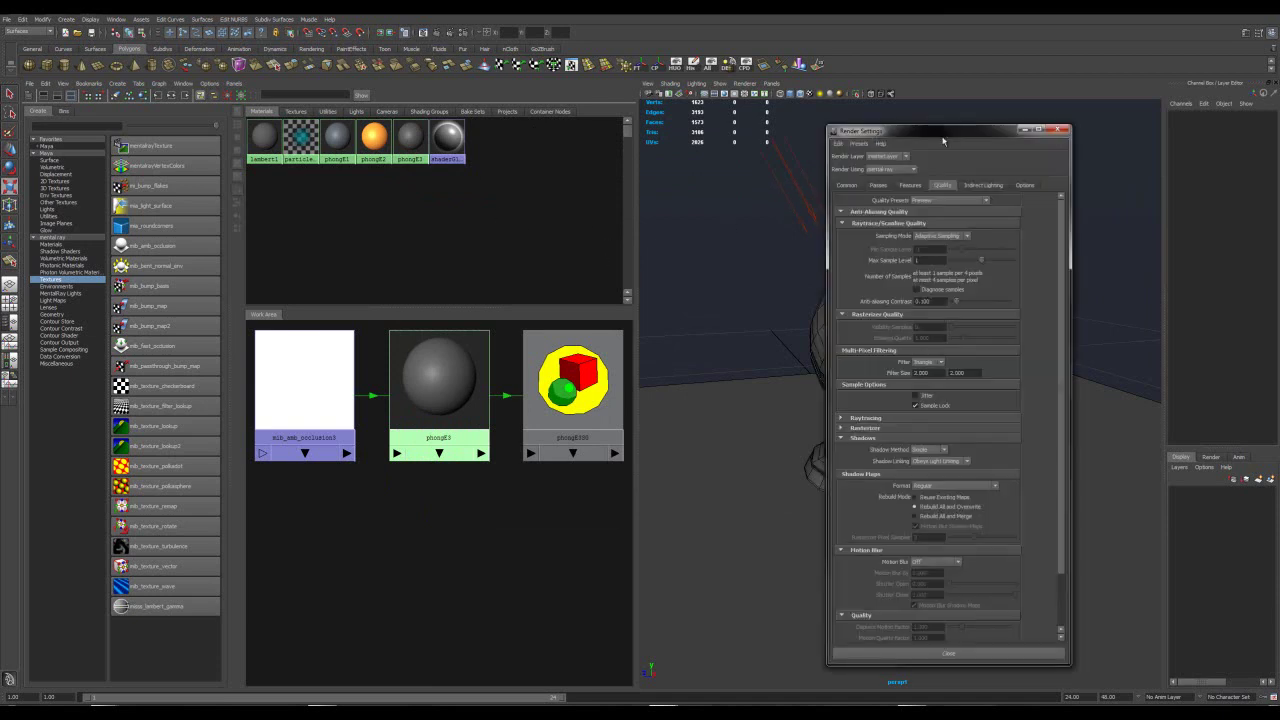
drag(945, 135, 1075, 129)
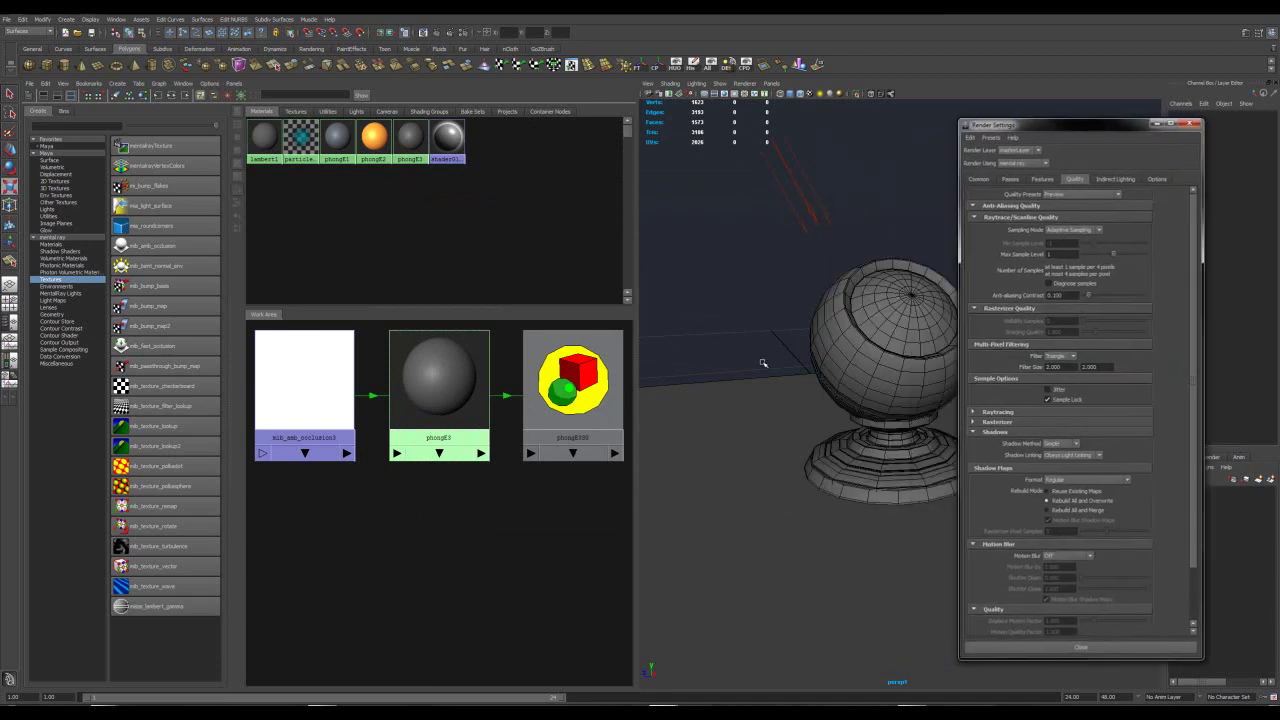
double_click(436, 383)
Give the phongE3 material a light clay-orange colour and close the editors
drag(579, 131, 699, 129)
click(655, 274)
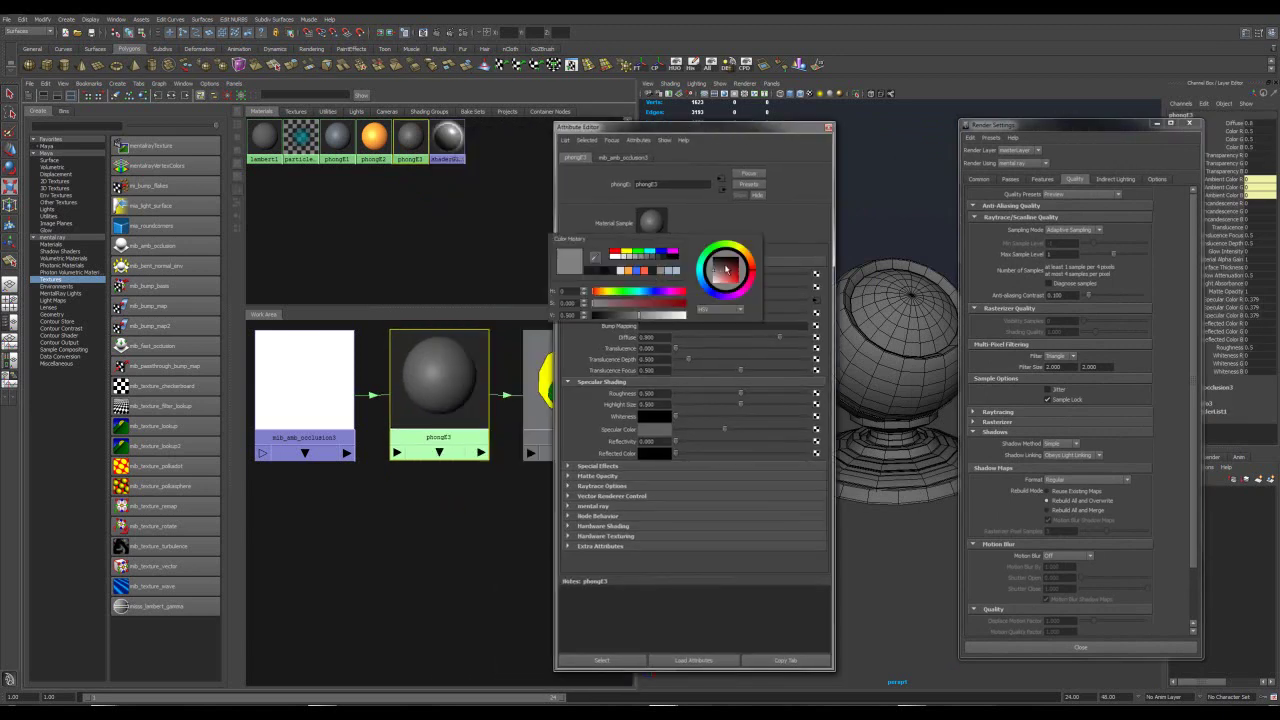
drag(738, 266, 750, 258)
click(724, 276)
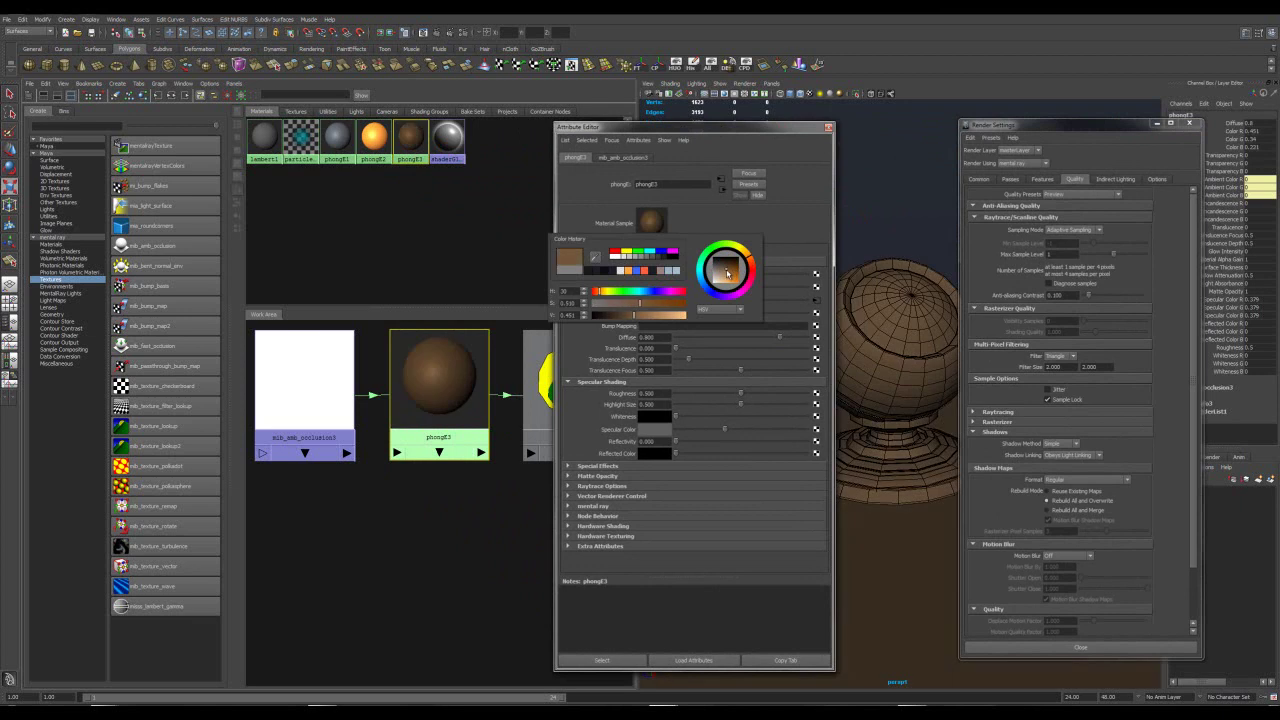
drag(730, 278, 724, 274)
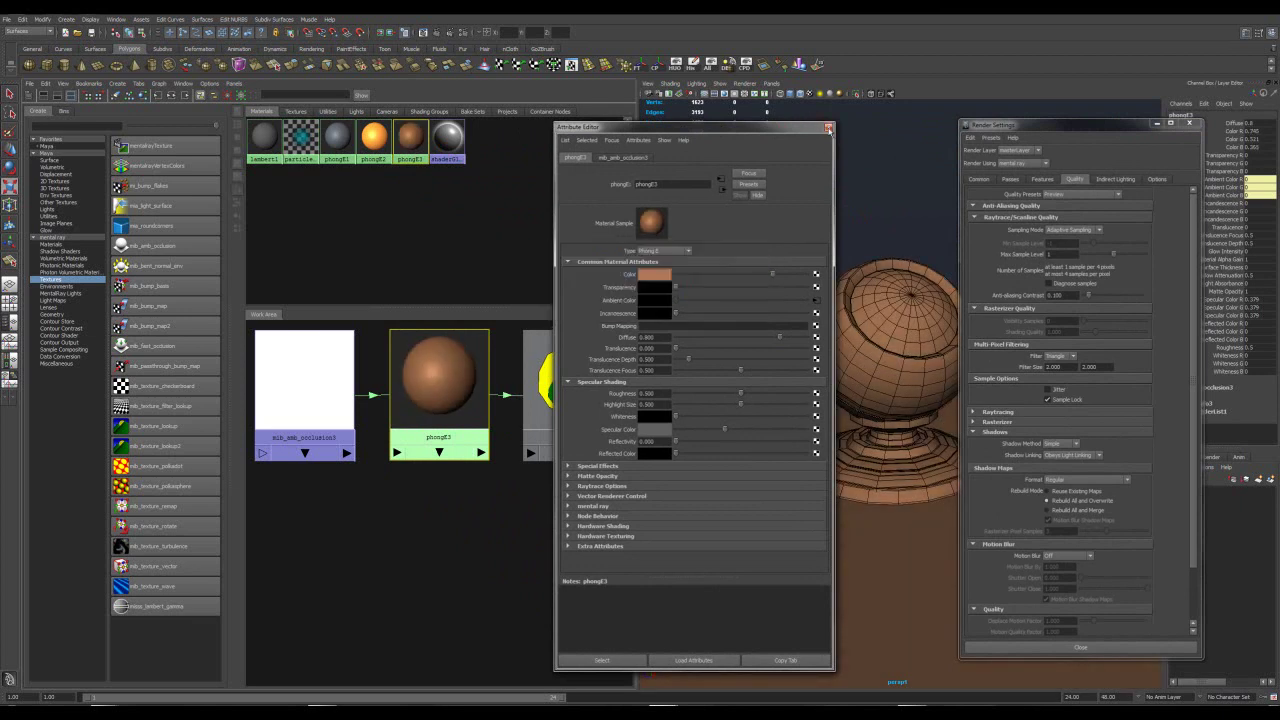
click(828, 127)
click(1190, 124)
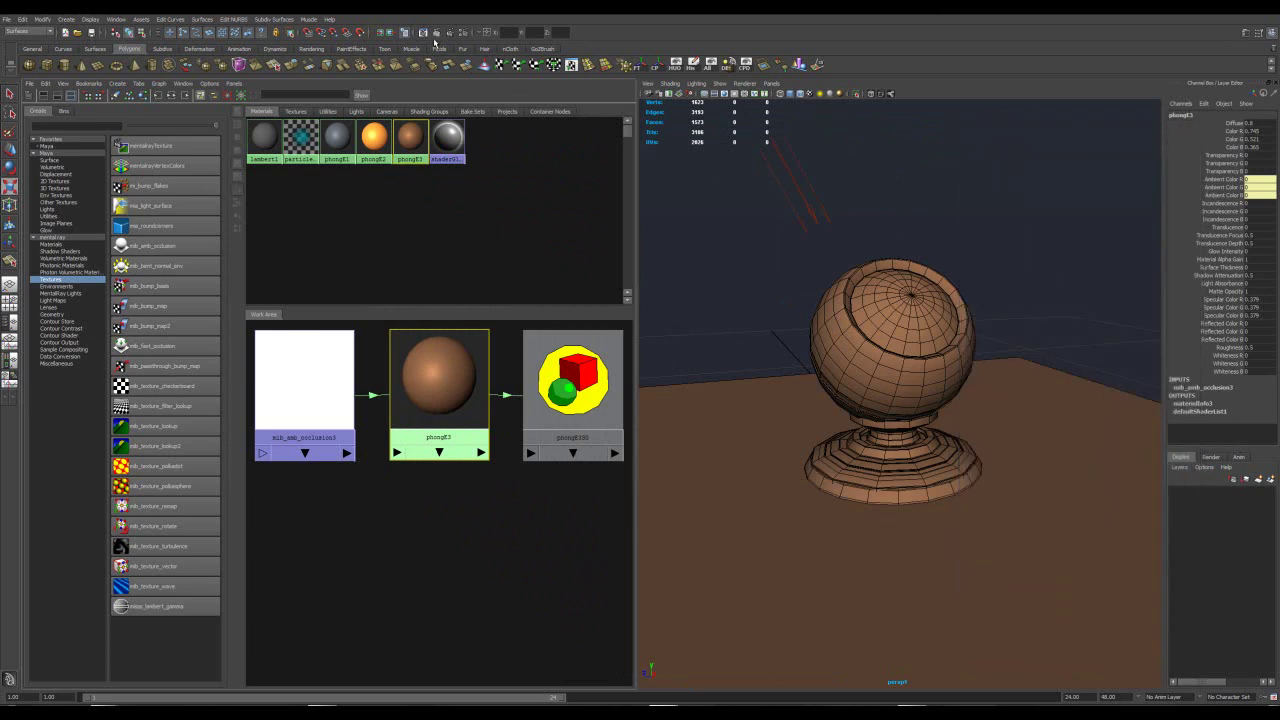
Render the orange pedestal sphere and shrink the Render View window
click(436, 32)
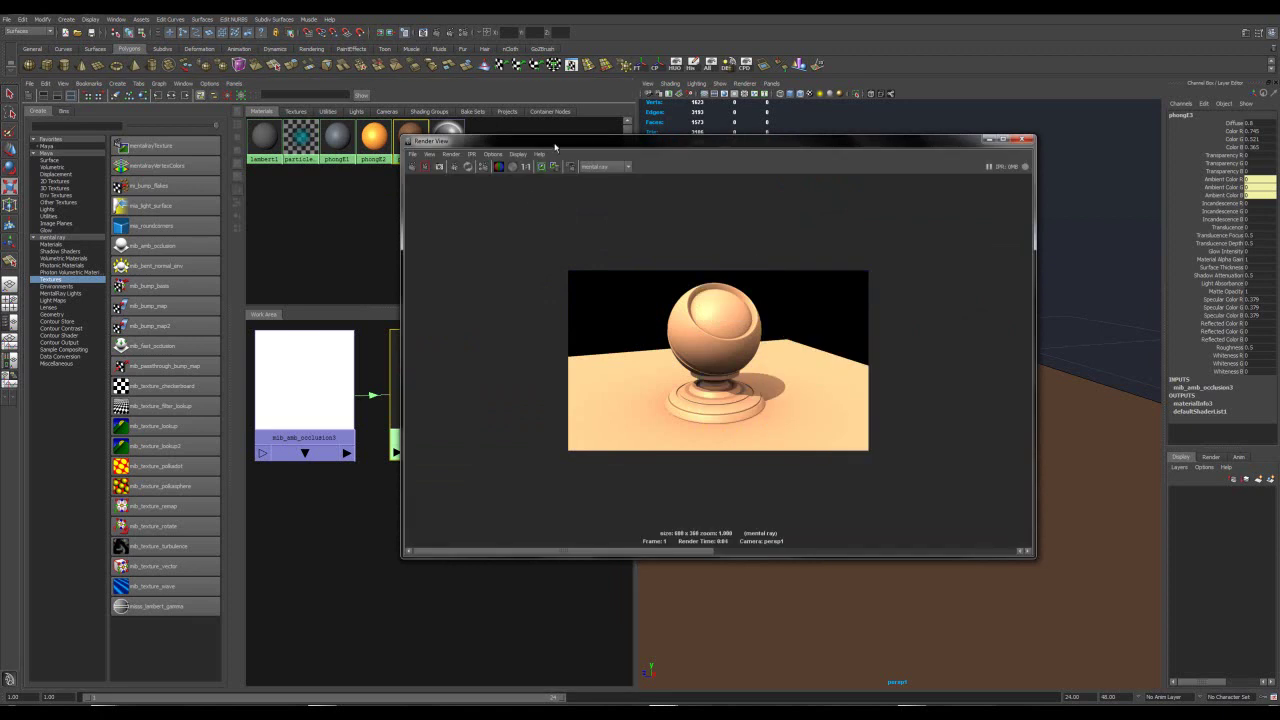
drag(530, 140, 726, 125)
drag(597, 178, 820, 178)
drag(896, 119, 762, 223)
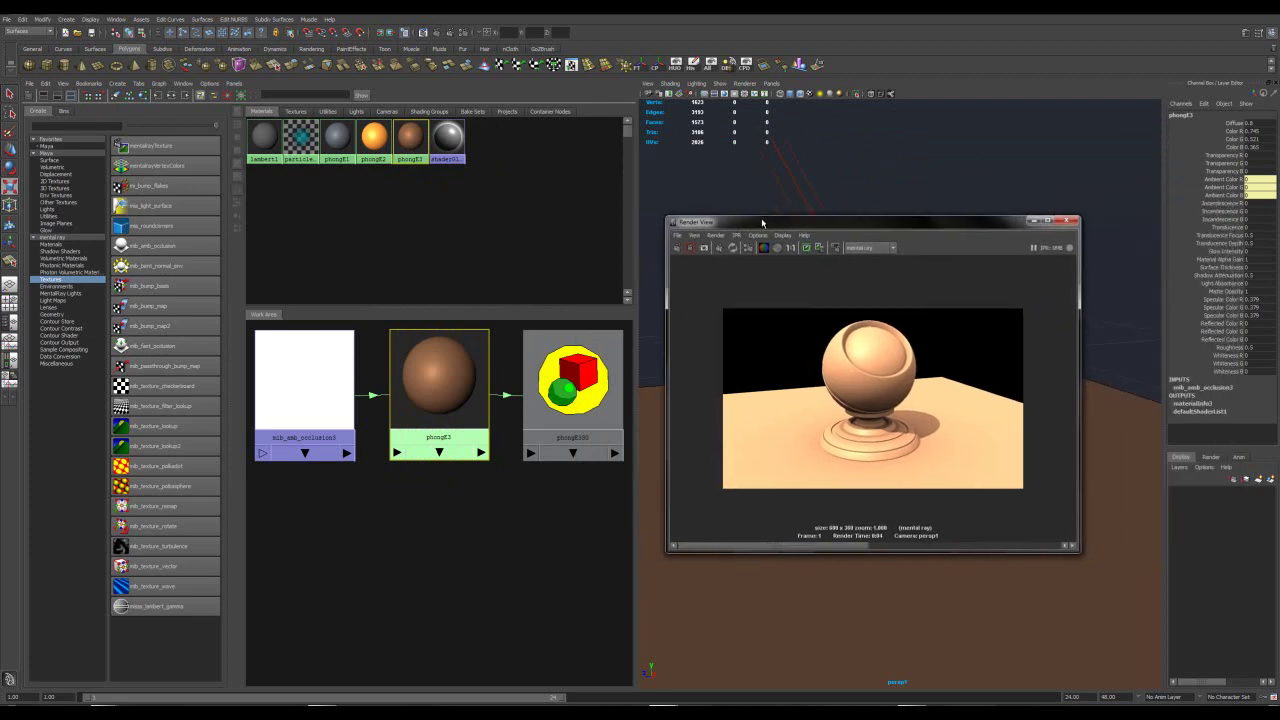
Tint mib_amb_occlusion3's Bright colour pink and render a test image
double_click(323, 357)
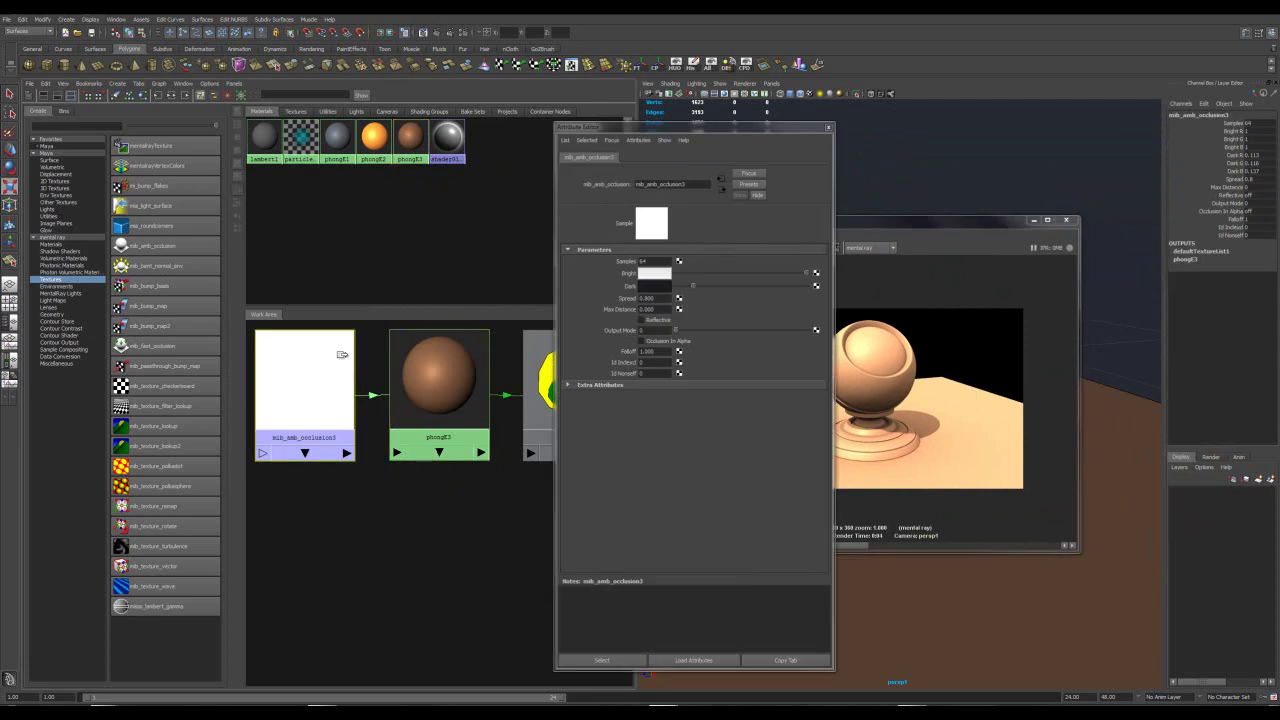
drag(675, 127, 498, 118)
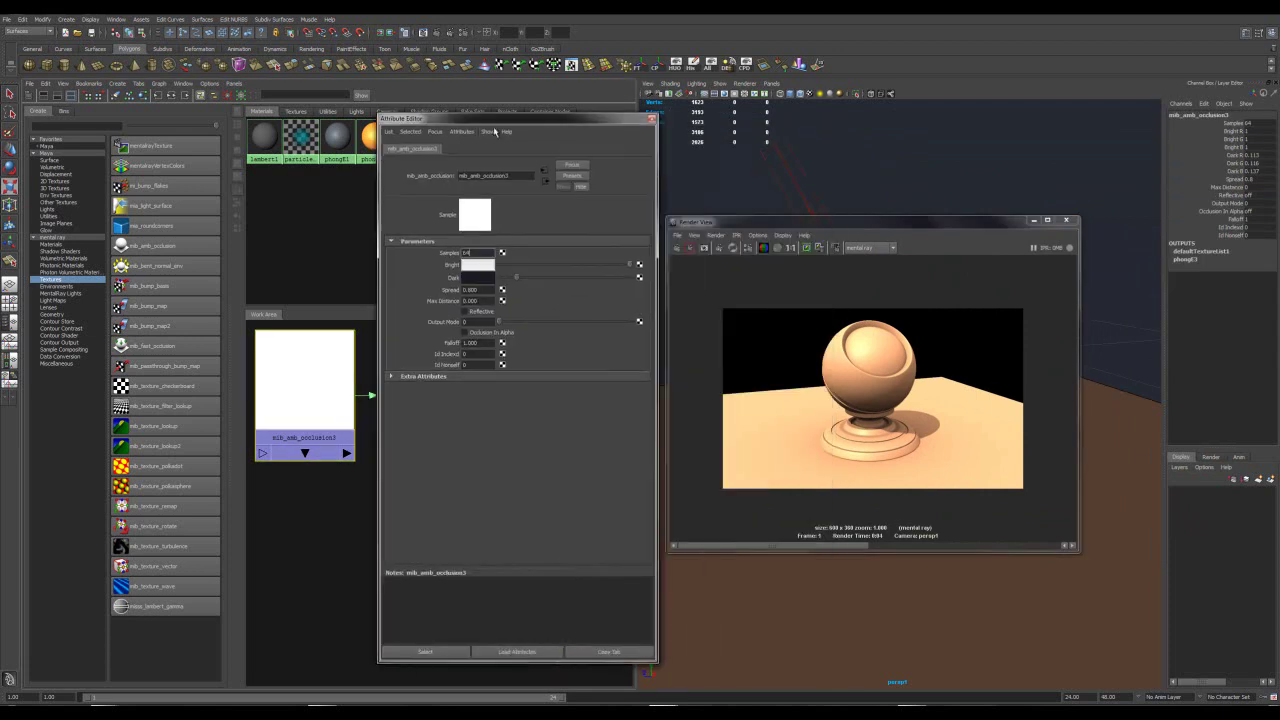
click(472, 264)
mouse_move(536, 275)
mouse_down()
mouse_move(571, 260)
mouse_move(546, 270)
mouse_up()
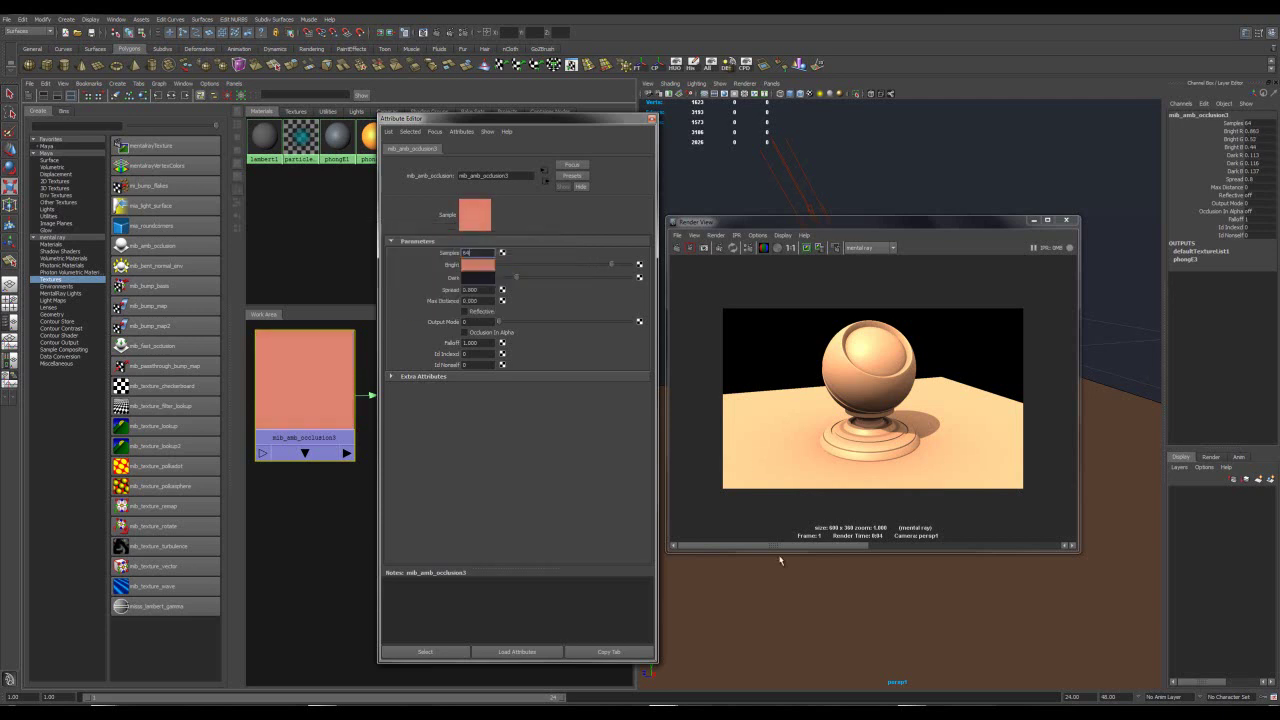
click(439, 32)
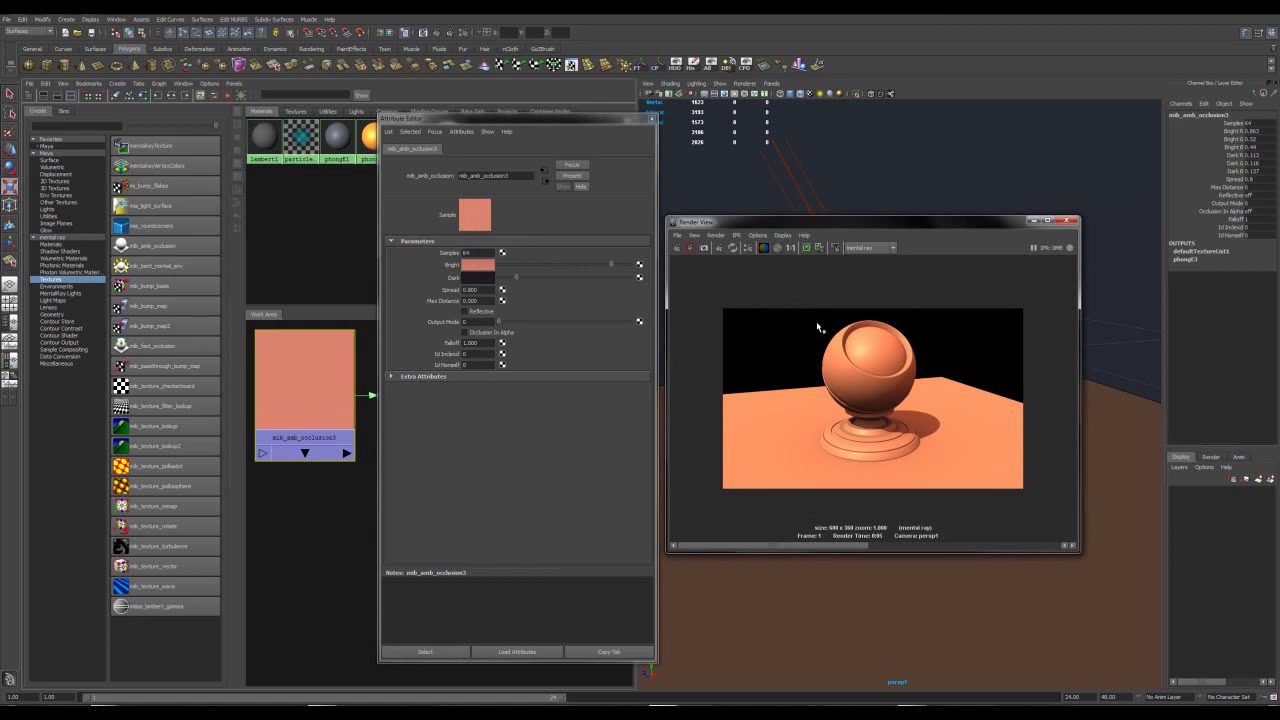
Make the occlusion Dark colour a slightly brightened deeper blue and re-render
click(481, 279)
drag(549, 271, 556, 268)
drag(440, 318, 447, 318)
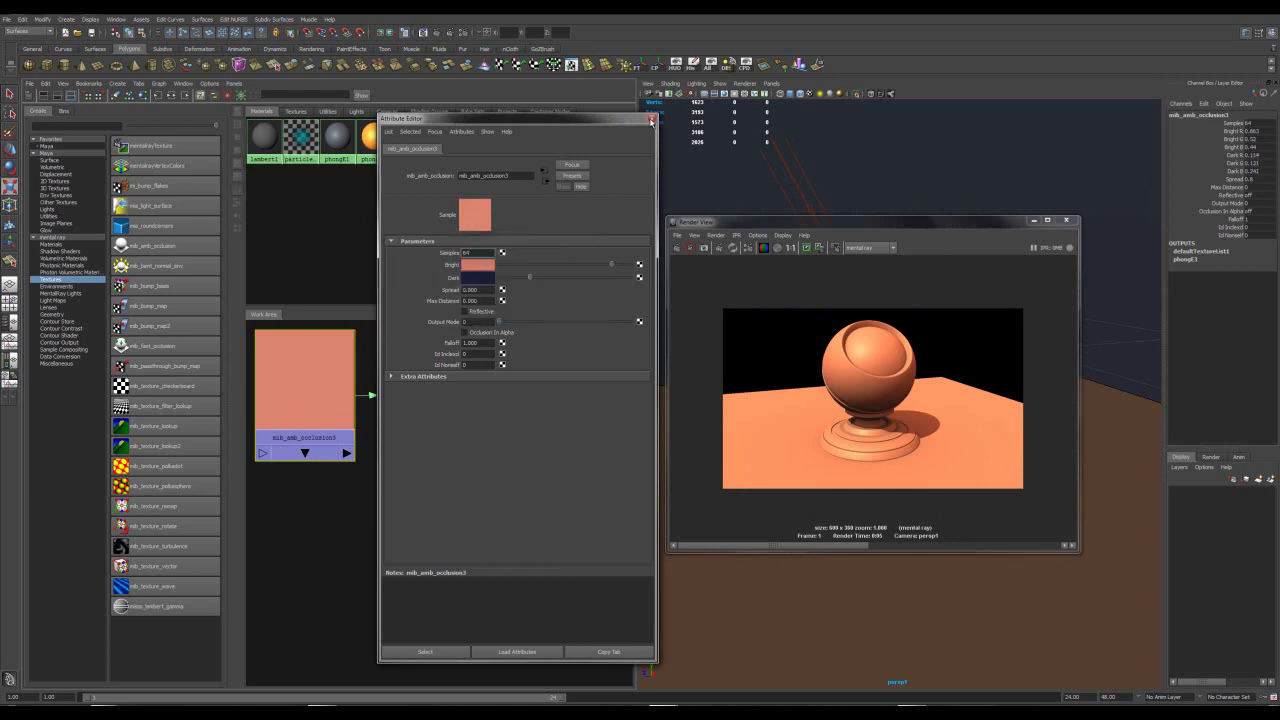
click(650, 120)
click(689, 247)
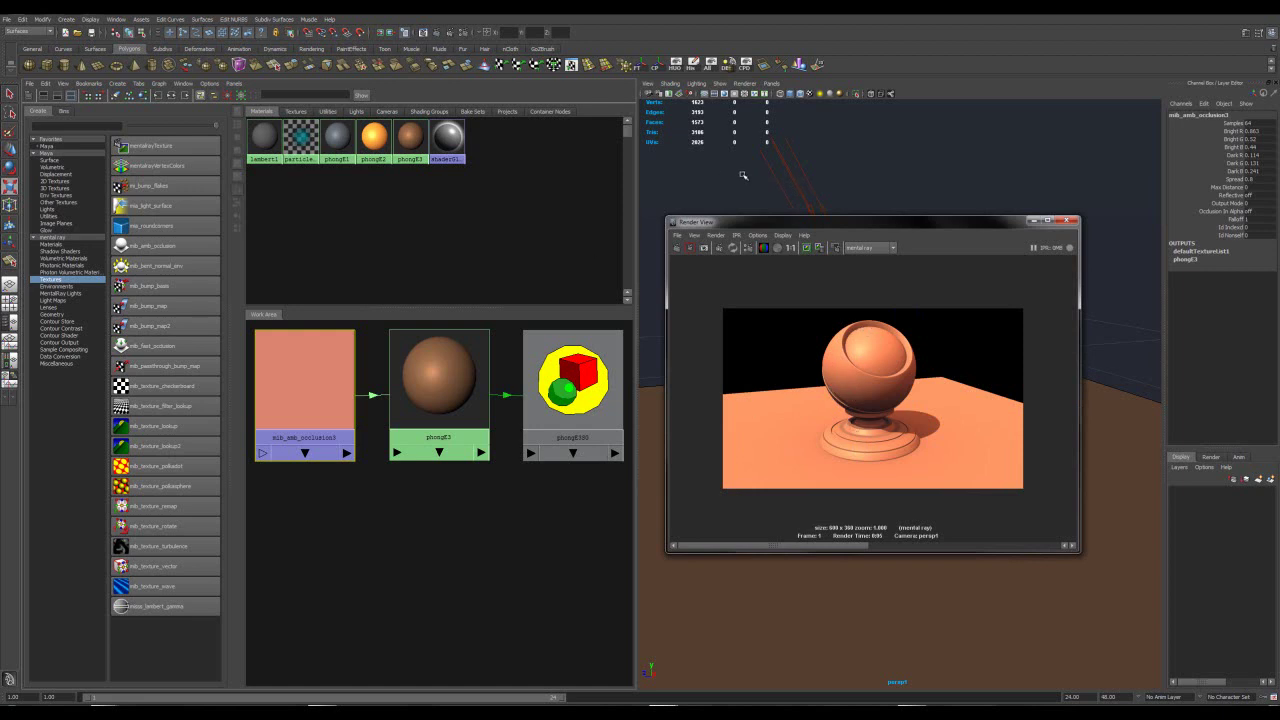
Set directionalLight1's Shadow Color to a saturated dark blue and re-render the scene
click(795, 182)
key(ctrl+a)
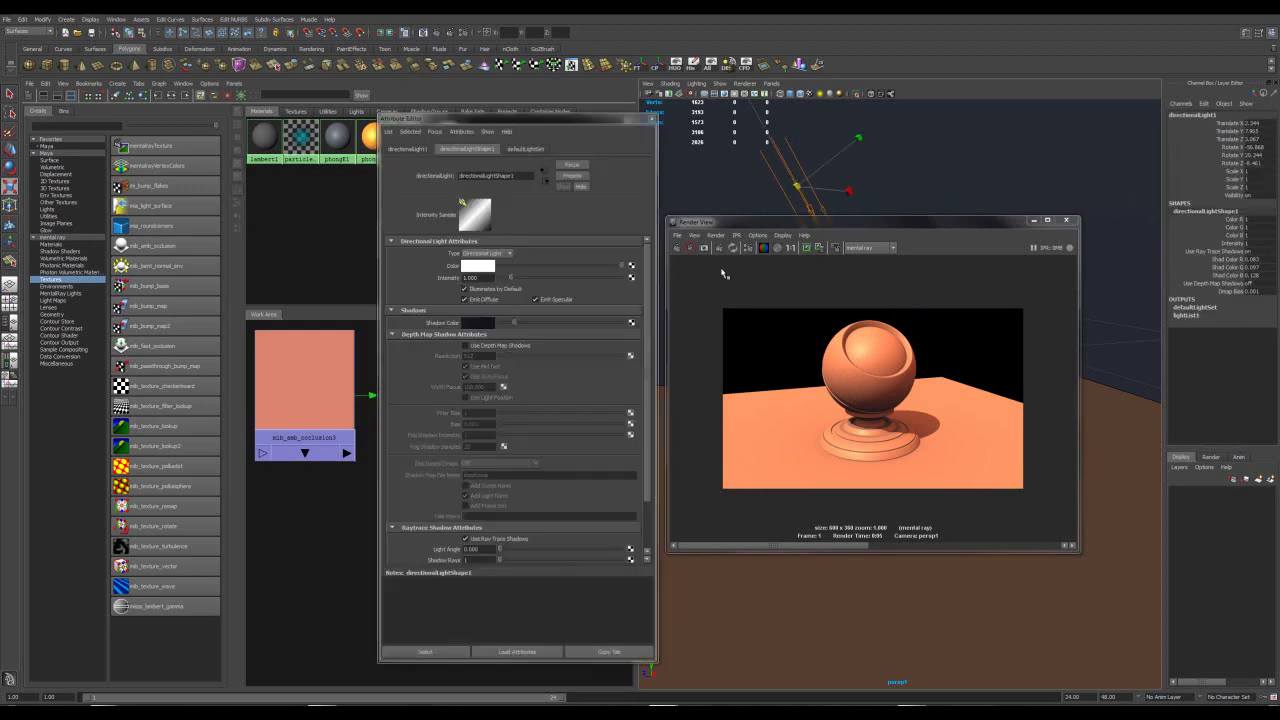
click(481, 323)
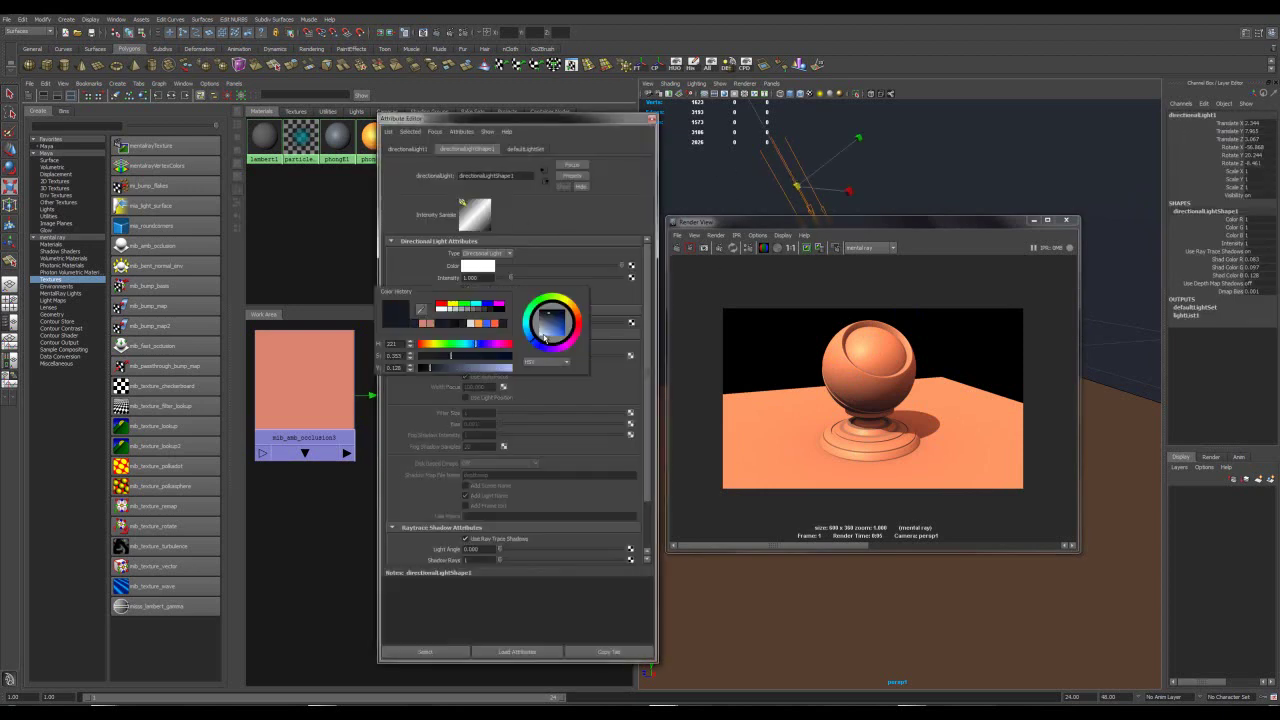
click(553, 318)
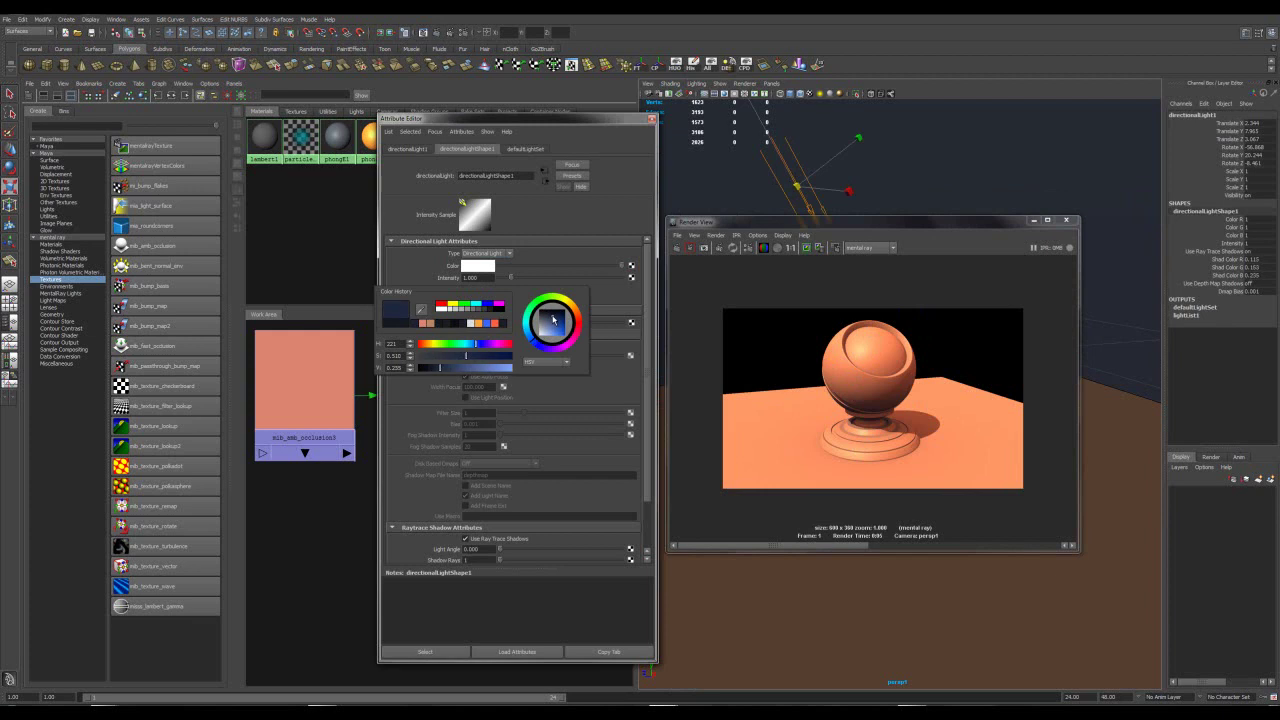
drag(545, 333, 556, 321)
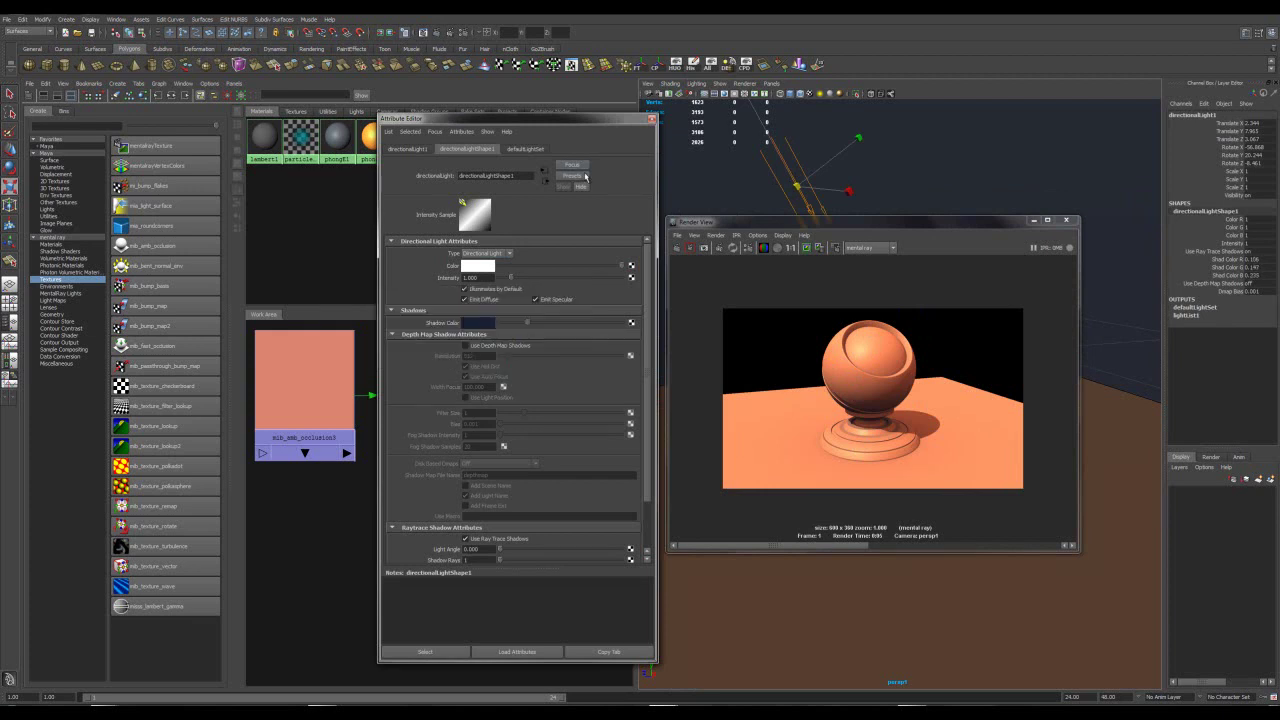
click(651, 118)
click(676, 247)
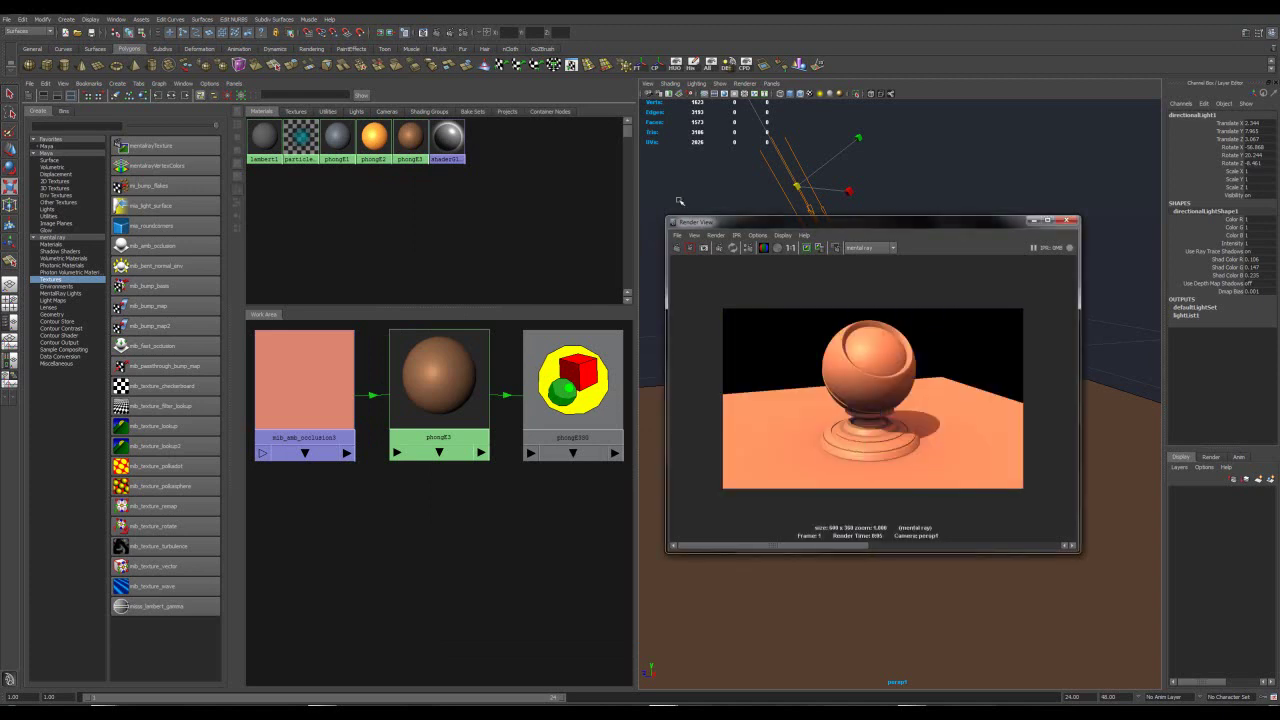
drag(743, 221, 709, 165)
Raise mib_amb_occlusion3's Samples to 256 and close its attributes
click(308, 367)
double_click(308, 367)
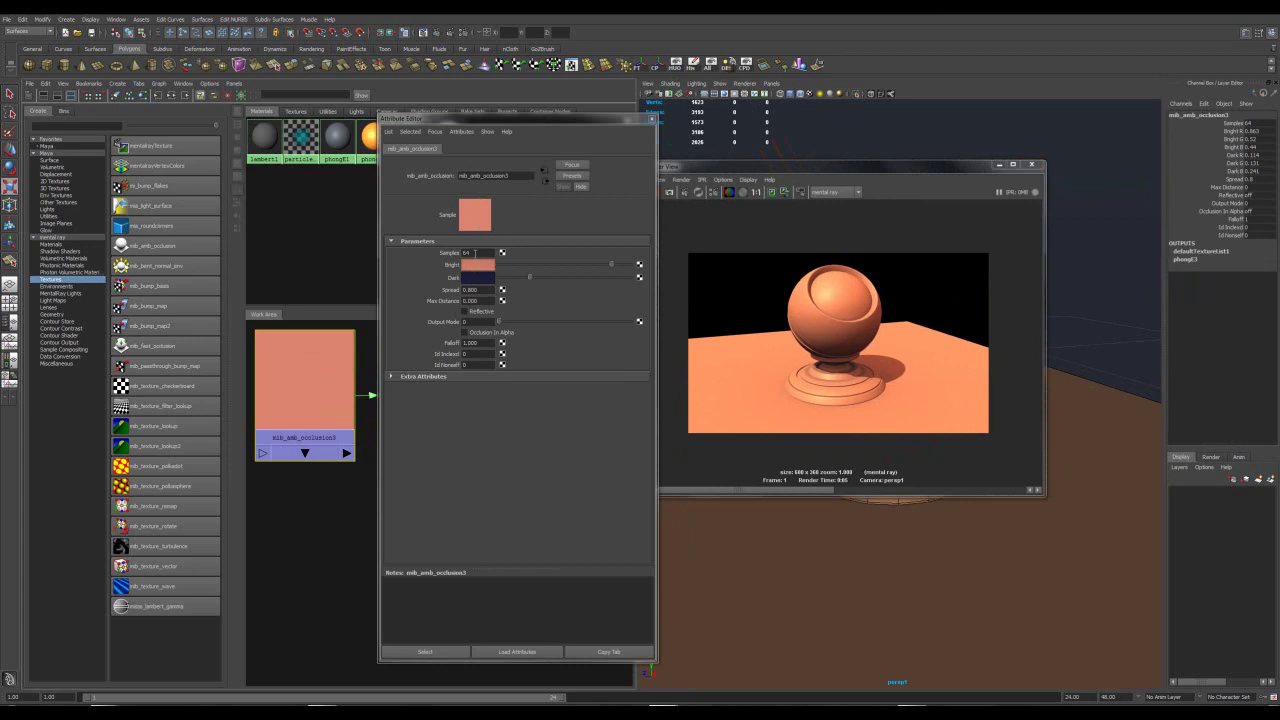
double_click(476, 253)
text(12)
text(56)
key(Return)
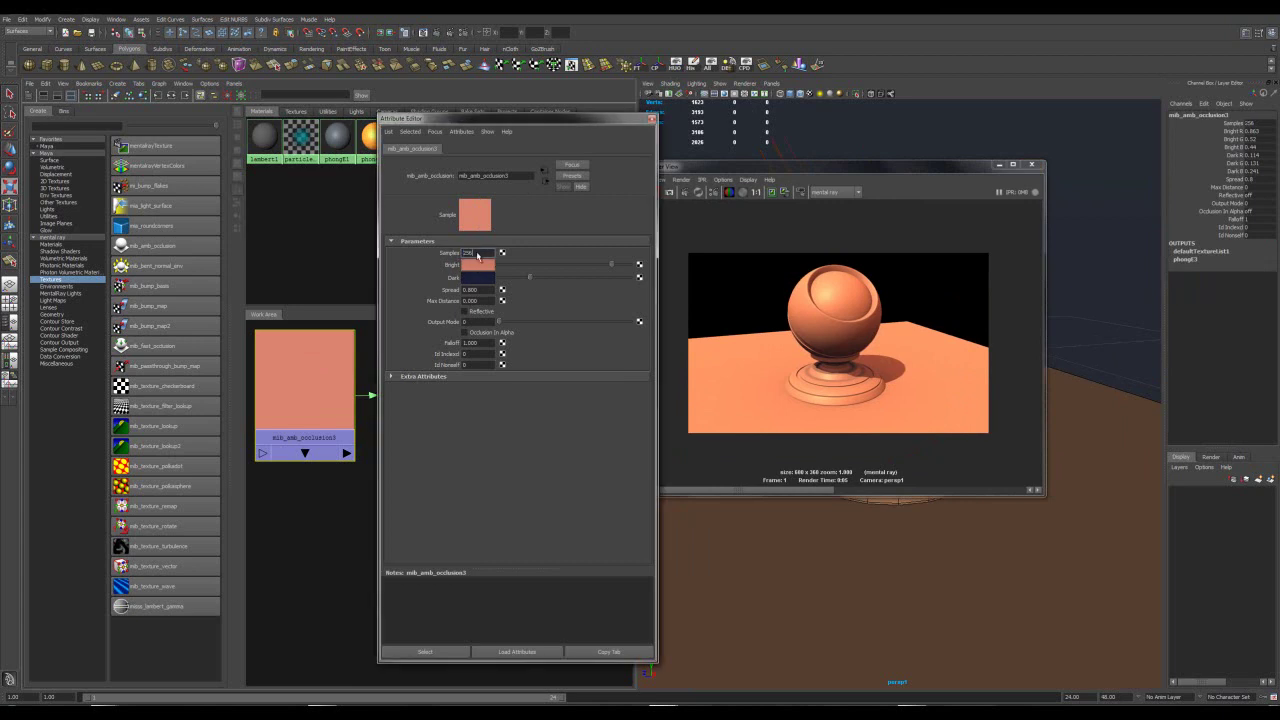
click(651, 119)
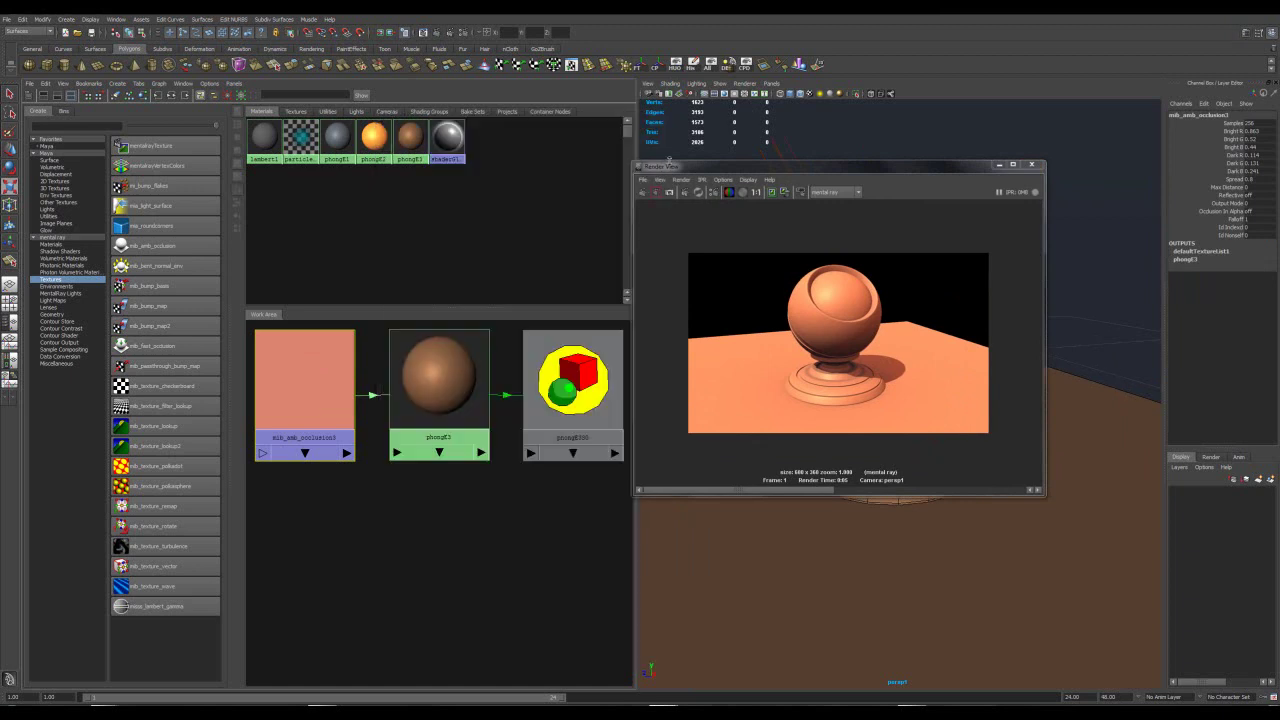
drag(756, 166, 433, 199)
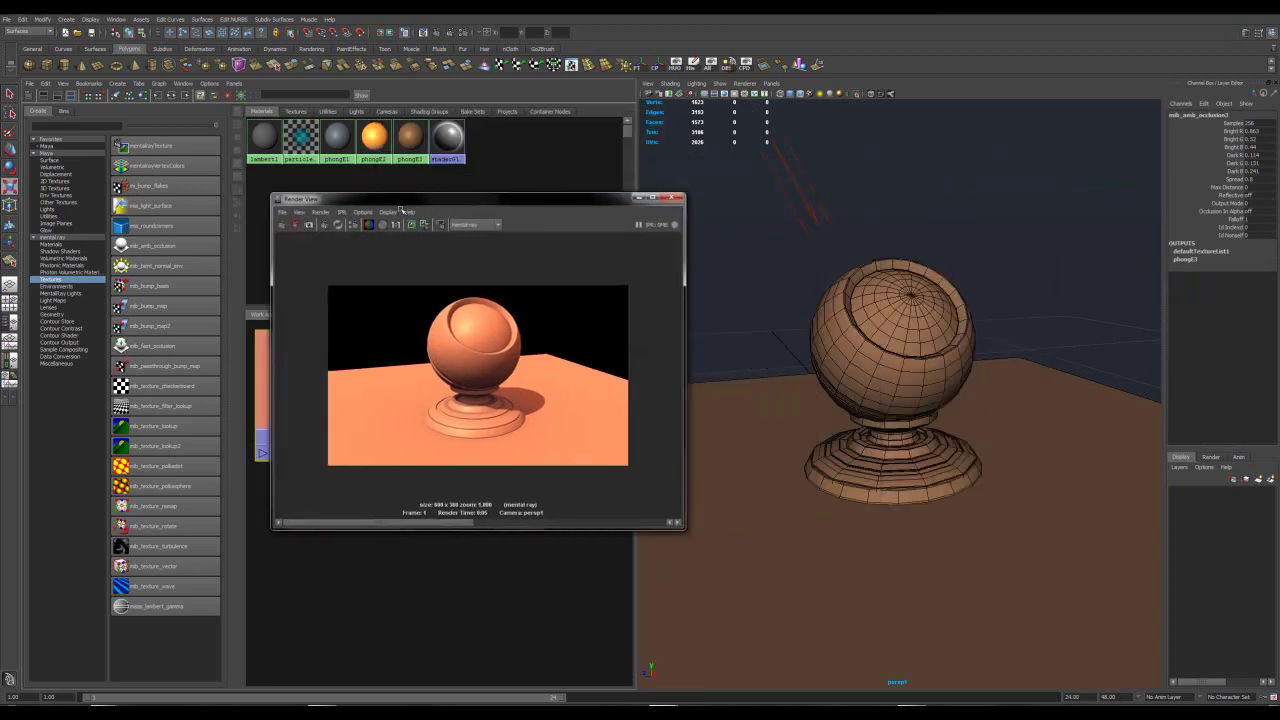
Set the mental ray Quality Preset to Production in Render Settings
click(462, 36)
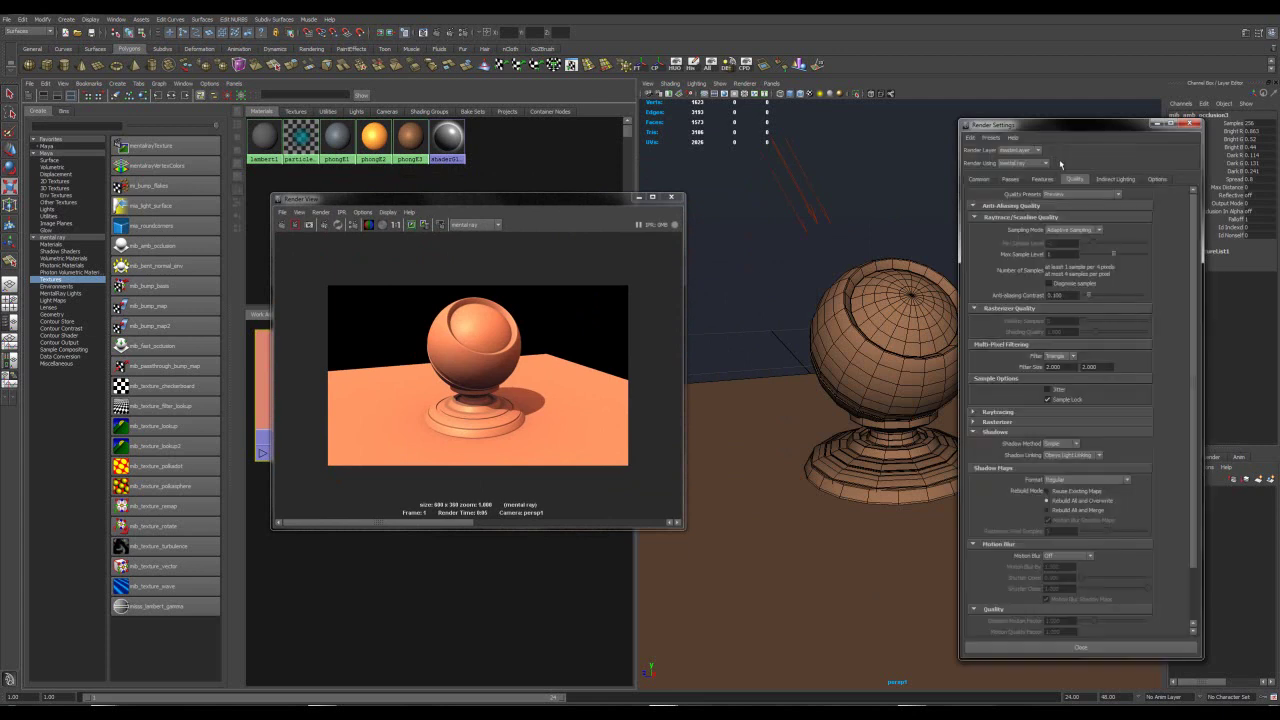
click(1075, 194)
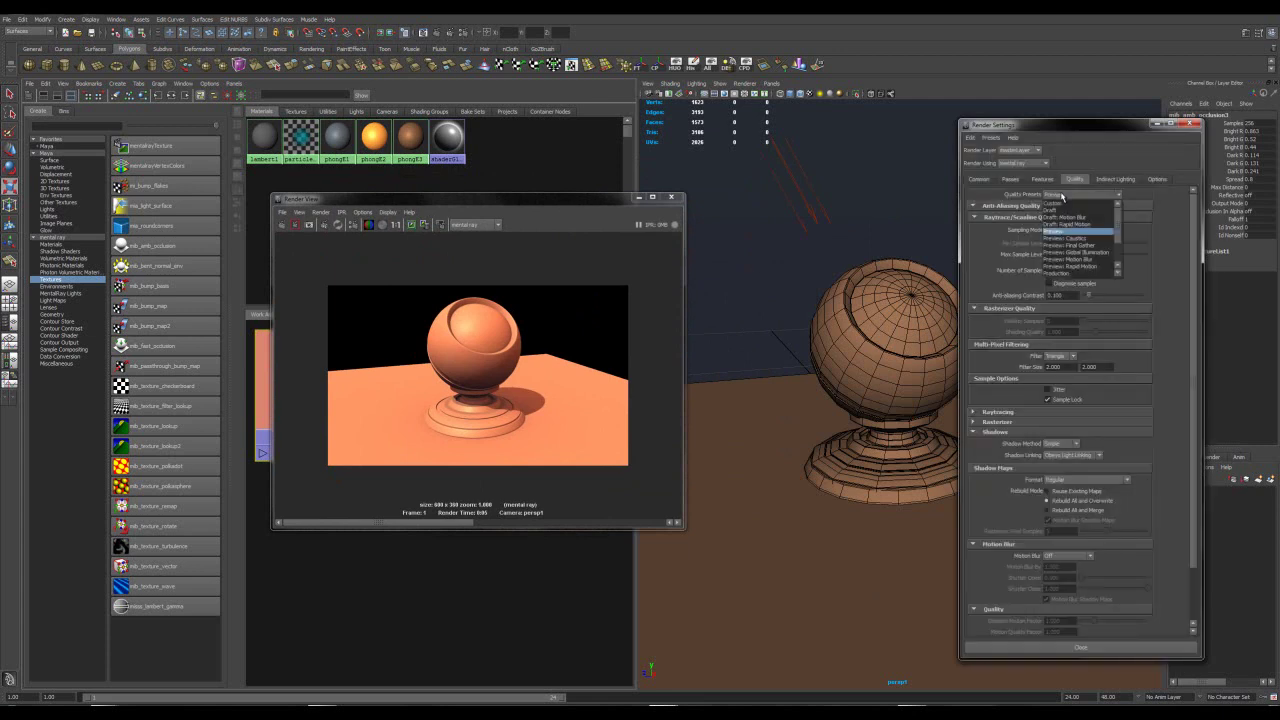
click(1058, 272)
Set the image Width for a 1280×720 output and redo the render
click(977, 180)
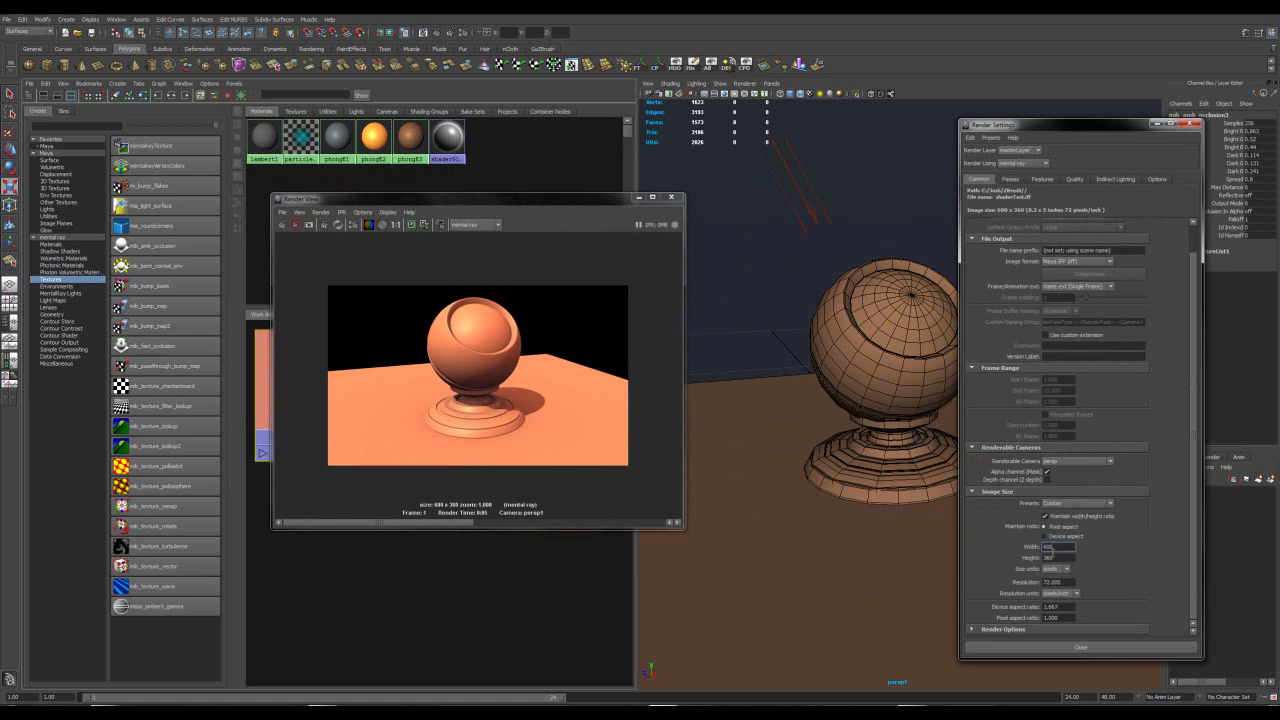
double_click(1042, 547)
text(1080)
key(Return)
drag(548, 198, 505, 152)
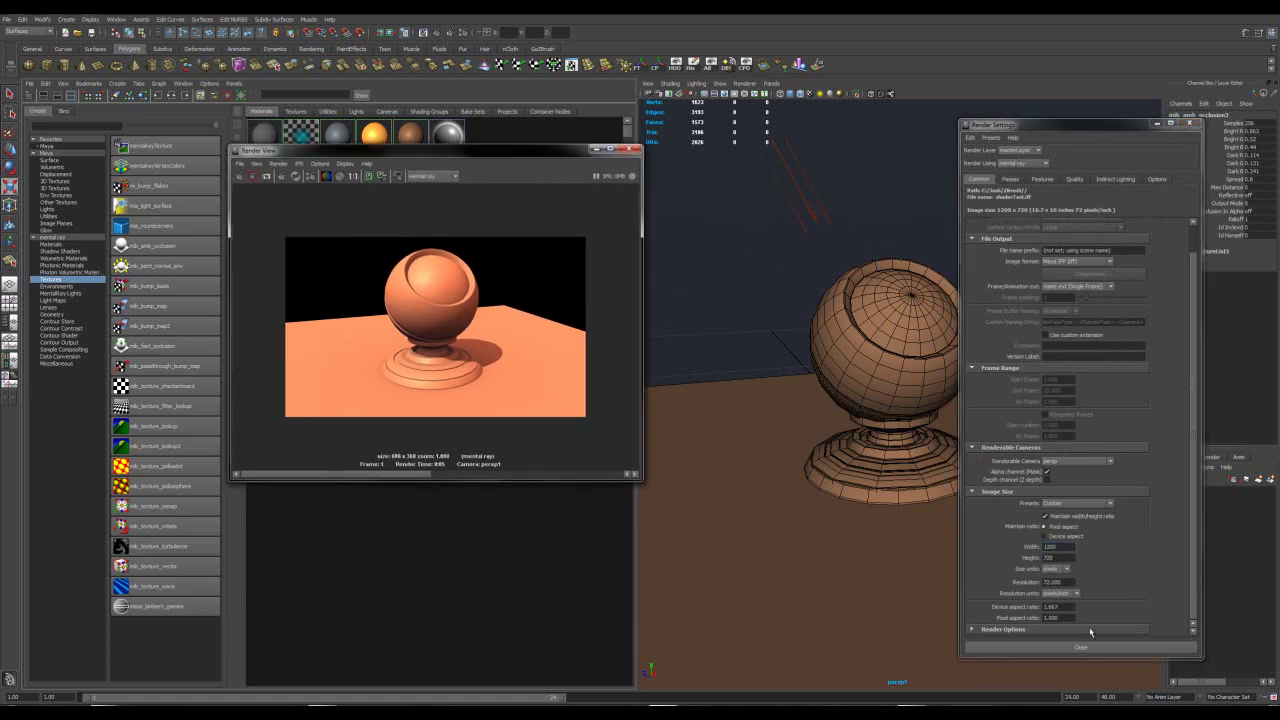
click(1084, 647)
drag(420, 150, 542, 186)
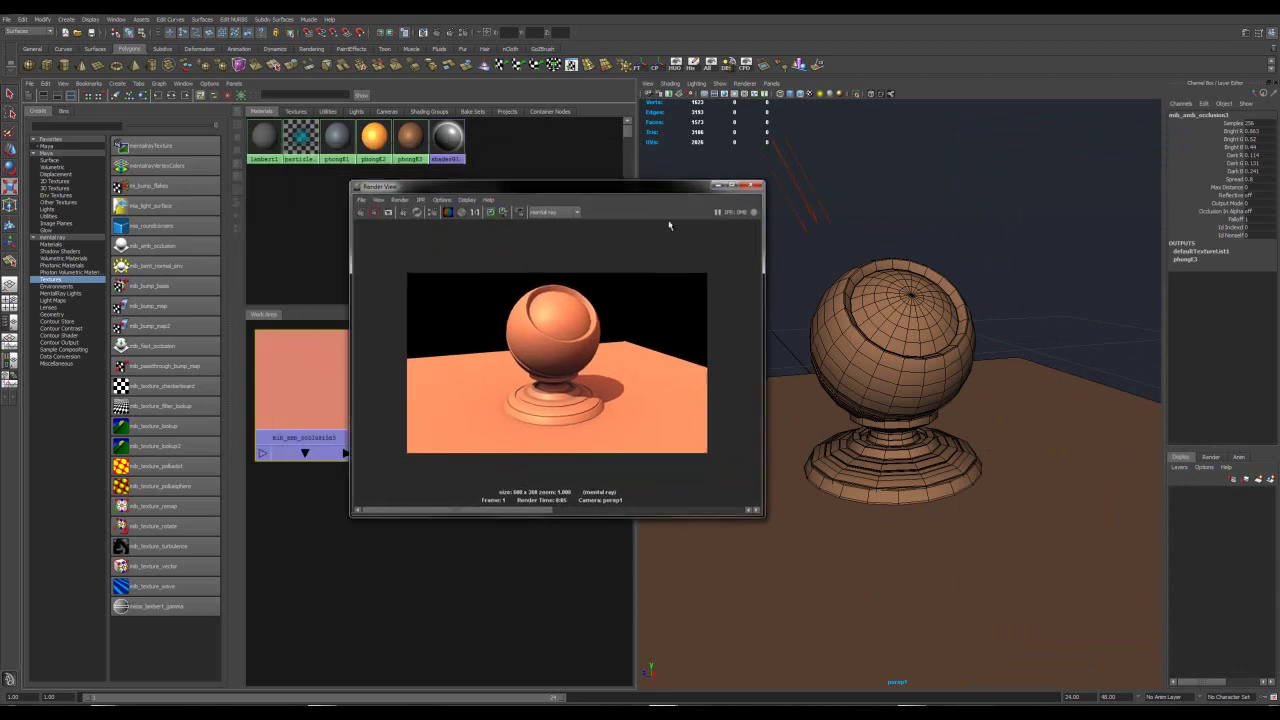
click(437, 32)
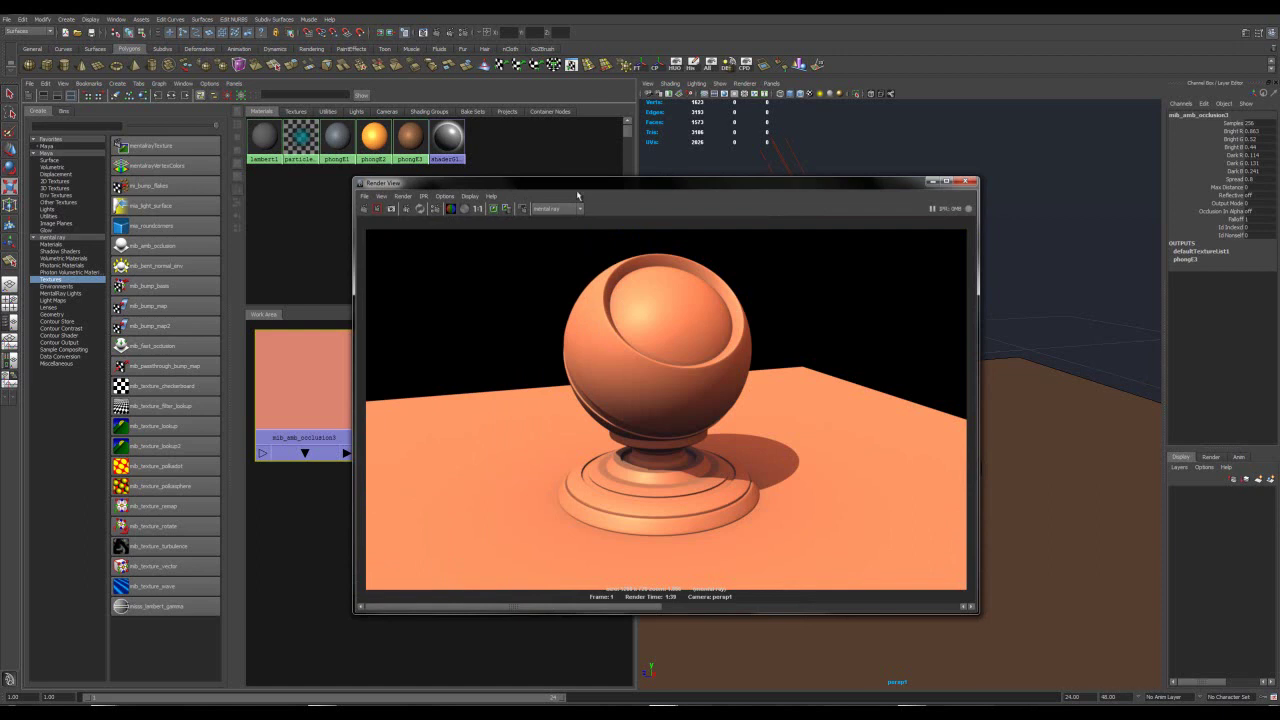
drag(588, 192, 422, 177)
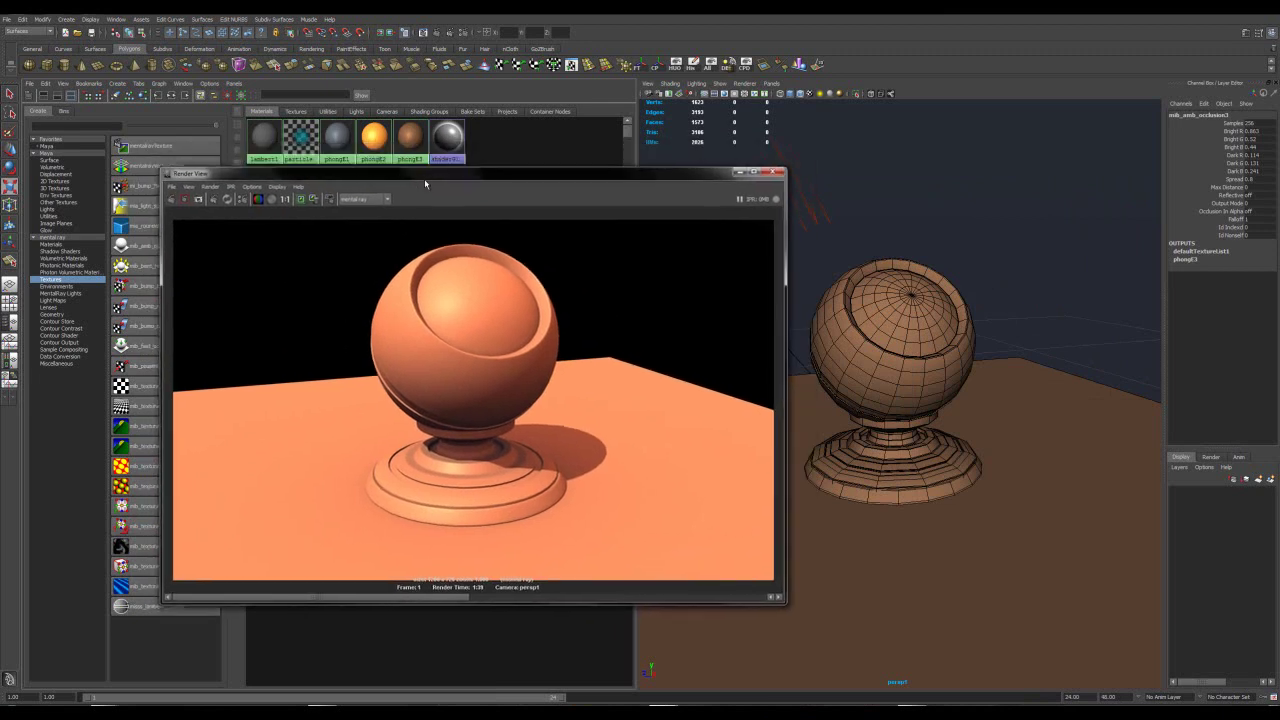
drag(680, 174, 1084, 141)
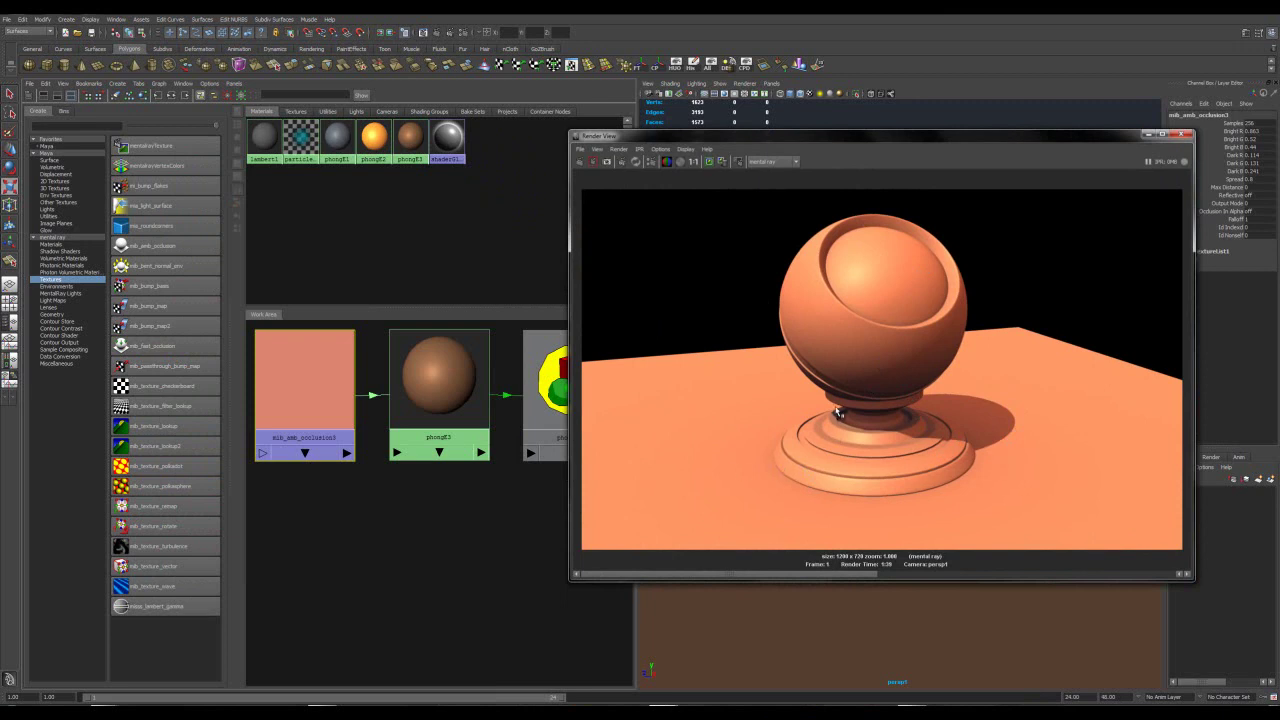
click(718, 140)
drag(718, 140, 745, 130)
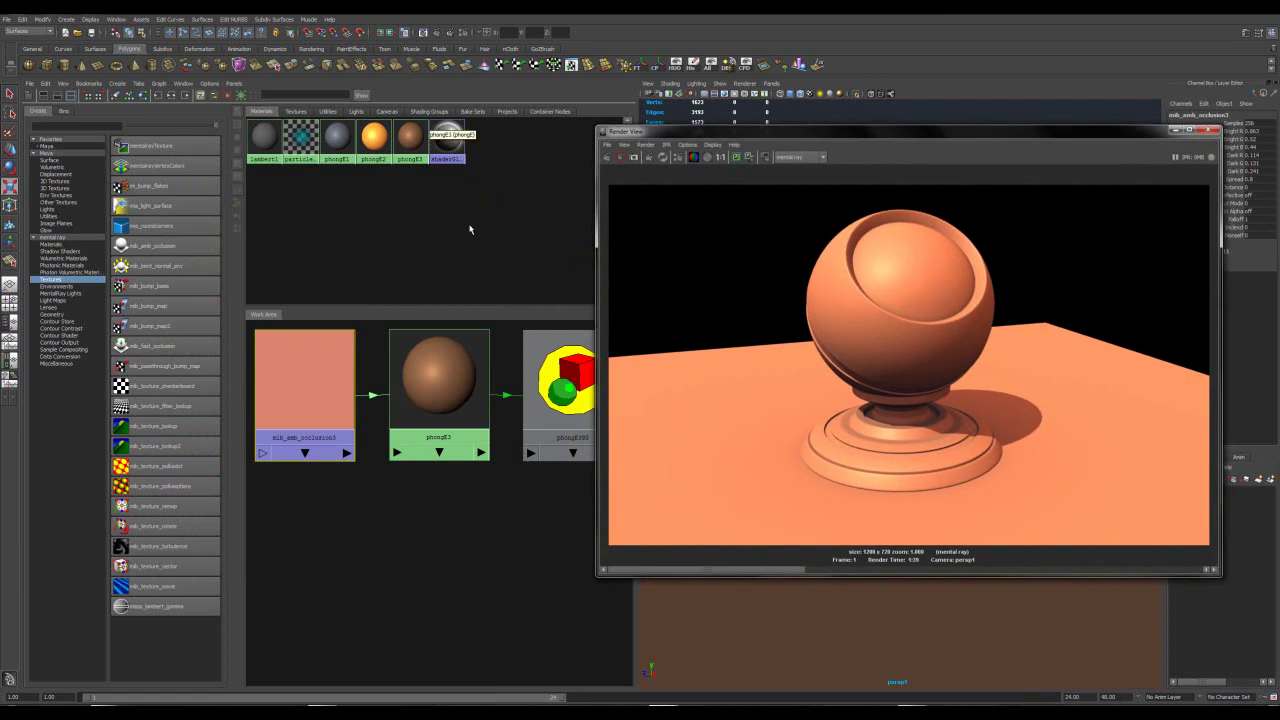
click(303, 399)
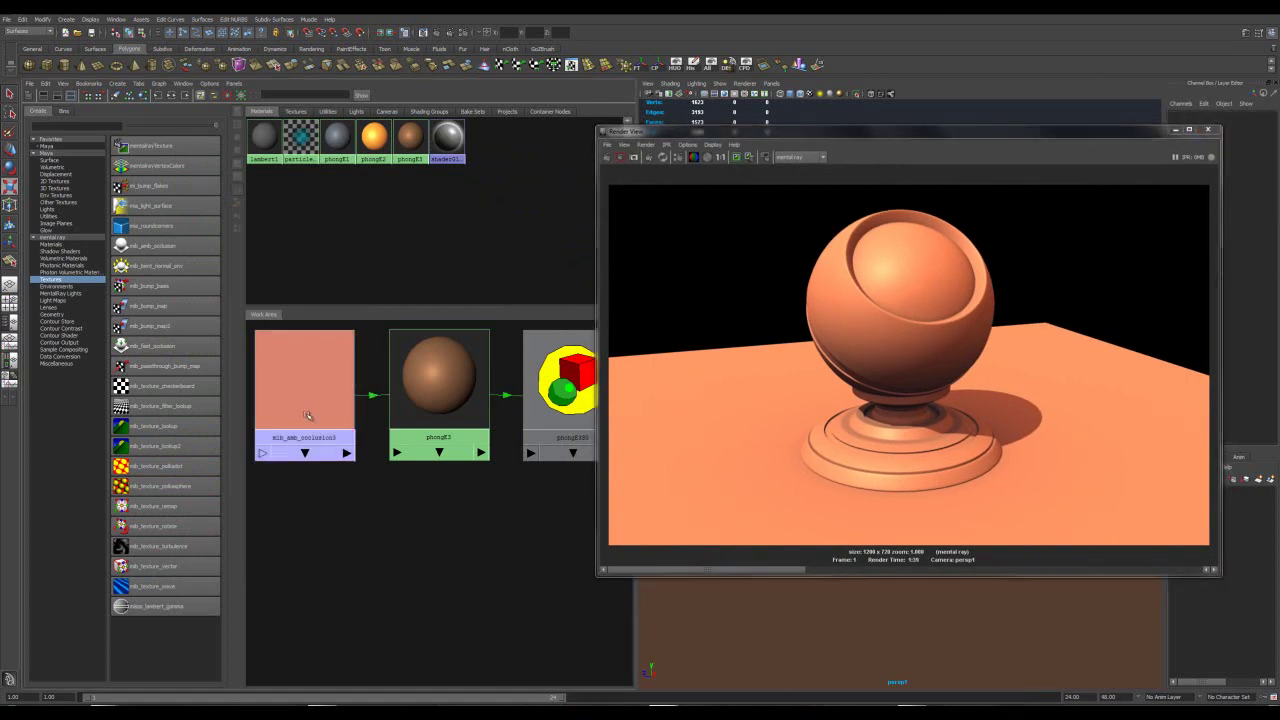
double_click(303, 399)
drag(555, 127, 489, 115)
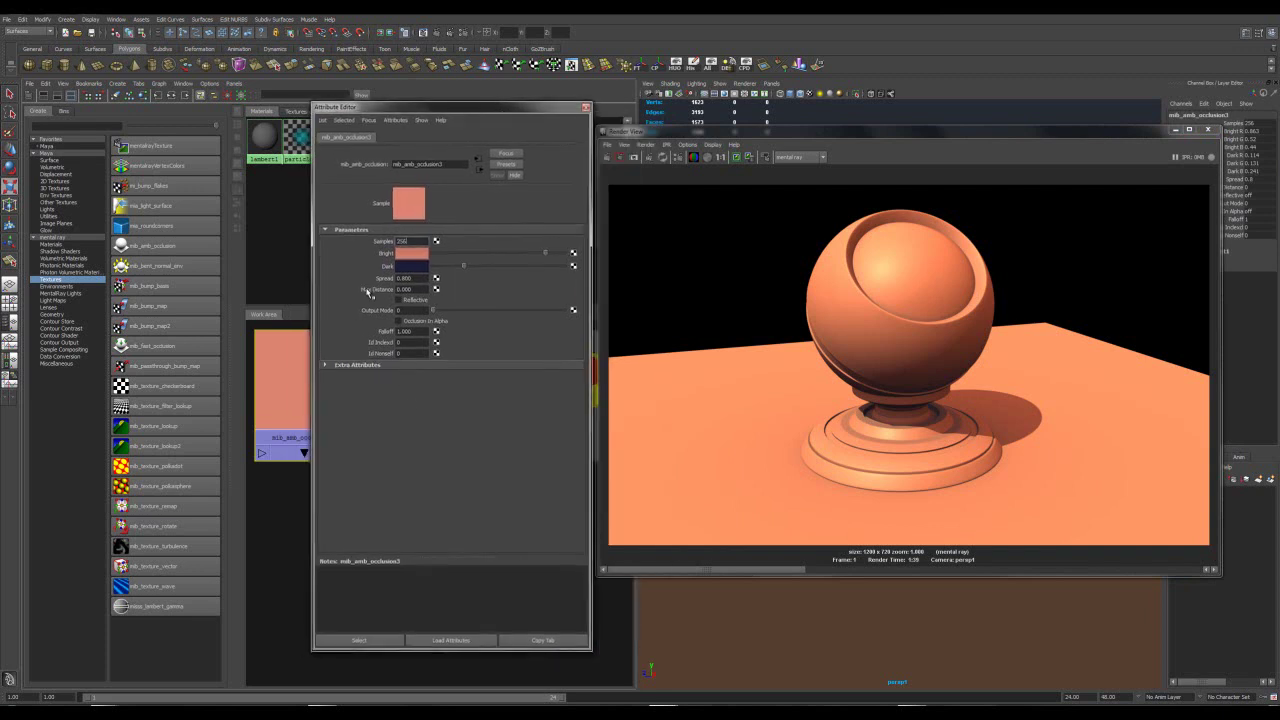
click(408, 289)
drag(407, 289, 394, 292)
click(398, 278)
drag(414, 278, 396, 278)
text(1.8002.800)
drag(685, 132, 699, 133)
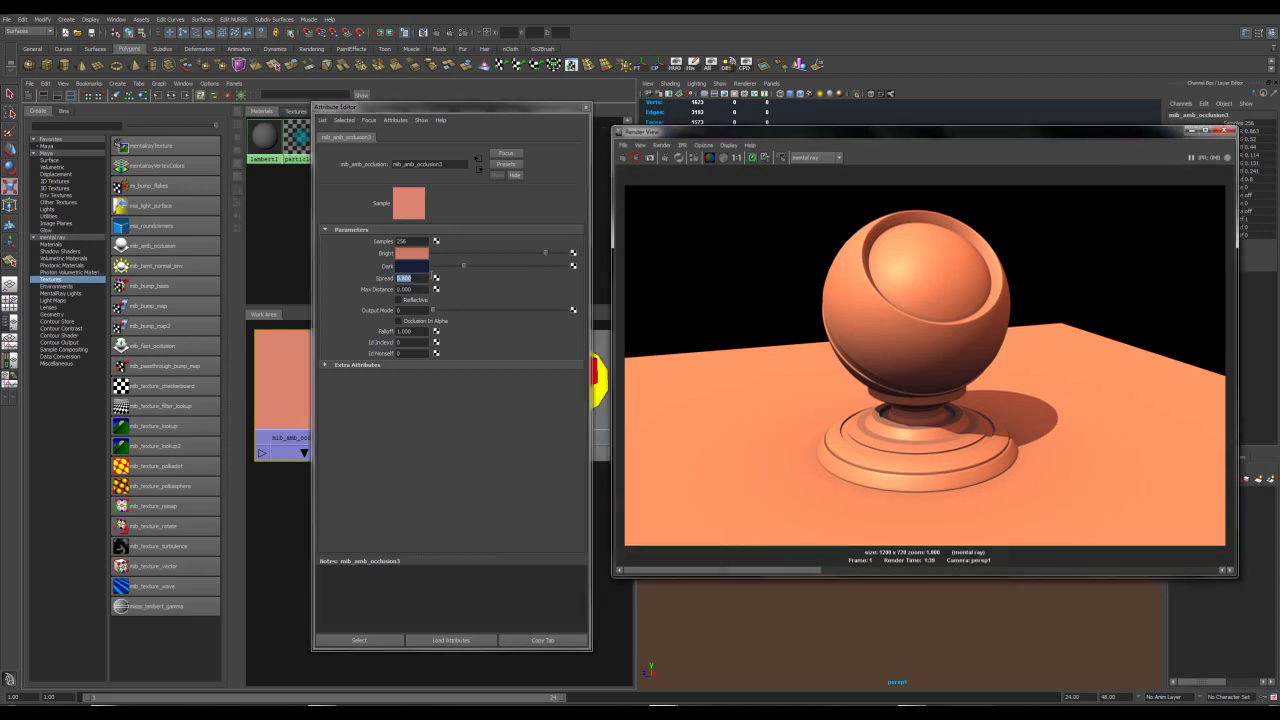
double_click(403, 289)
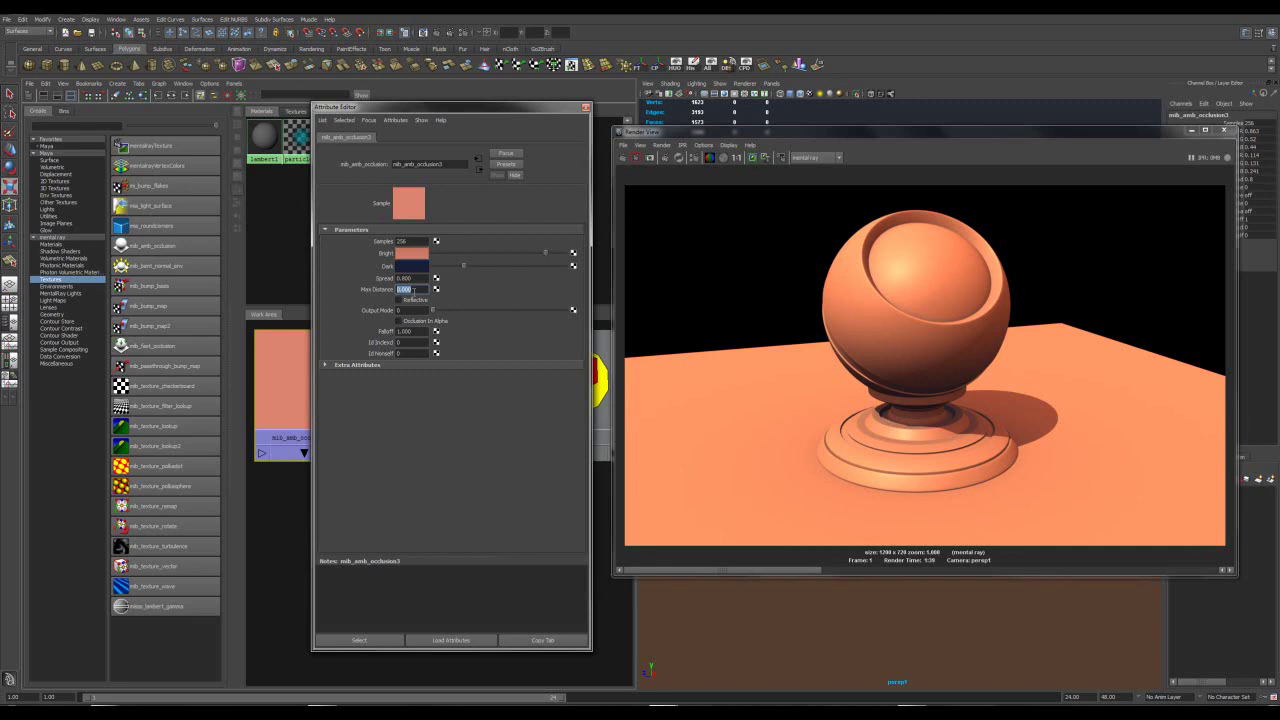
click(586, 107)
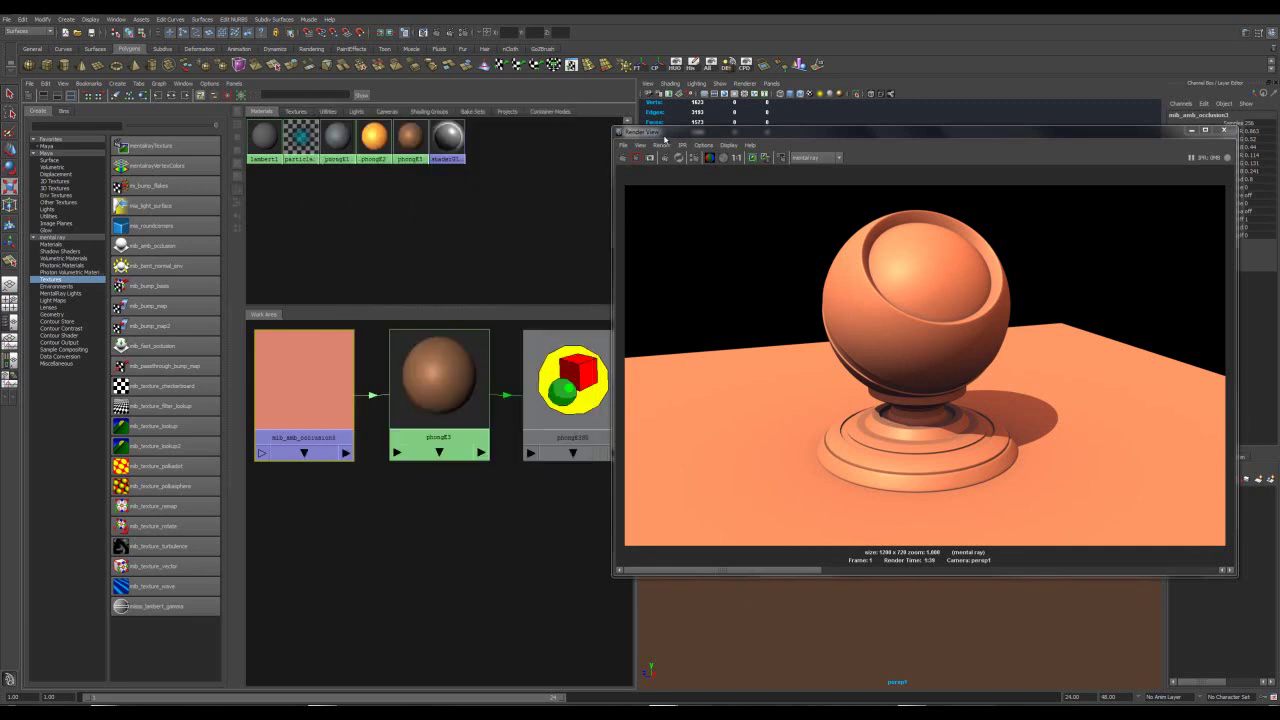
mouse_move(665, 136)
mouse_down()
mouse_move(888, 410)
mouse_move(809, 533)
mouse_move(688, 135)
mouse_up()
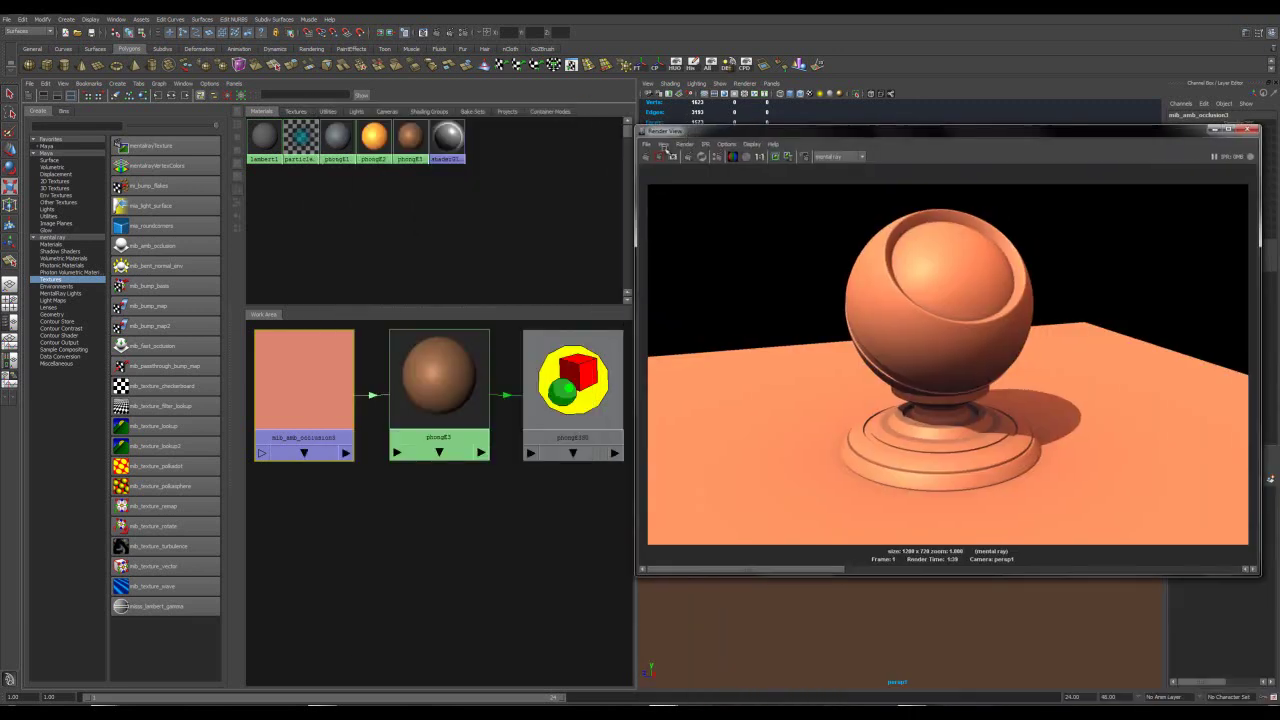
mouse_move(317, 417)
mouse_down()
mouse_move(320, 455)
mouse_move(317, 431)
mouse_up()
drag(527, 393, 533, 400)
click(322, 389)
drag(322, 389, 326, 391)
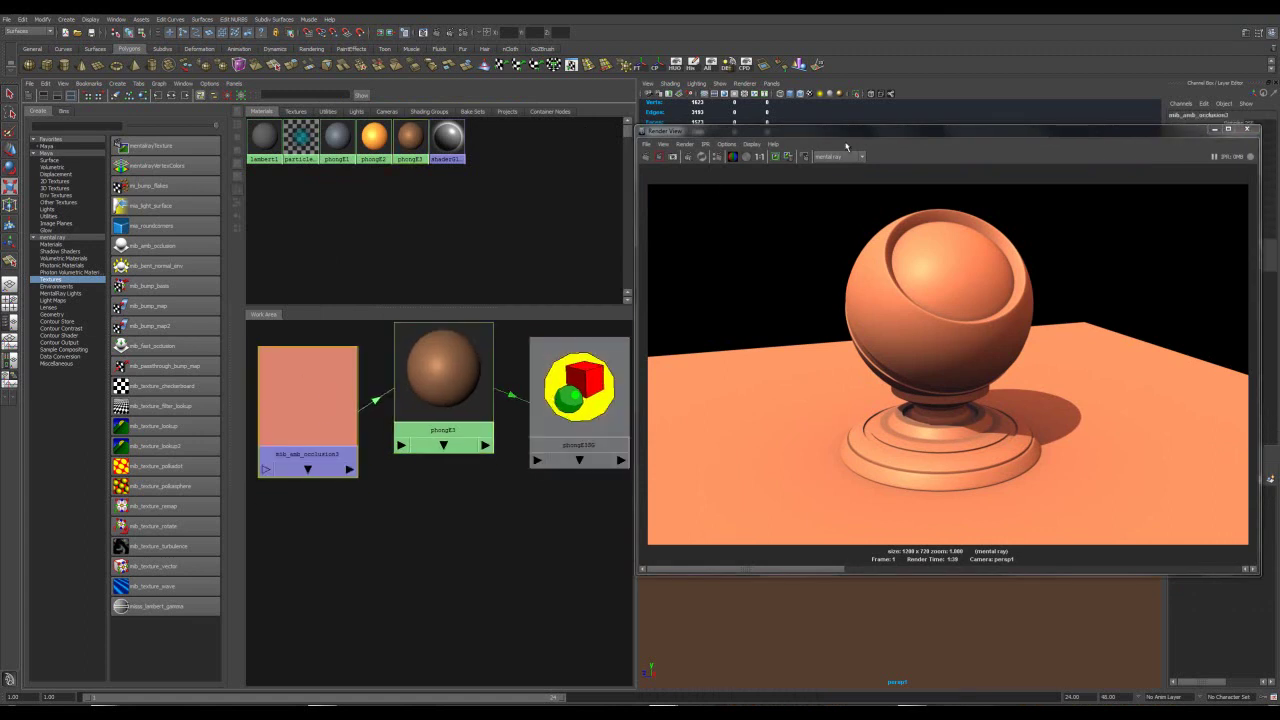
drag(790, 153, 474, 188)
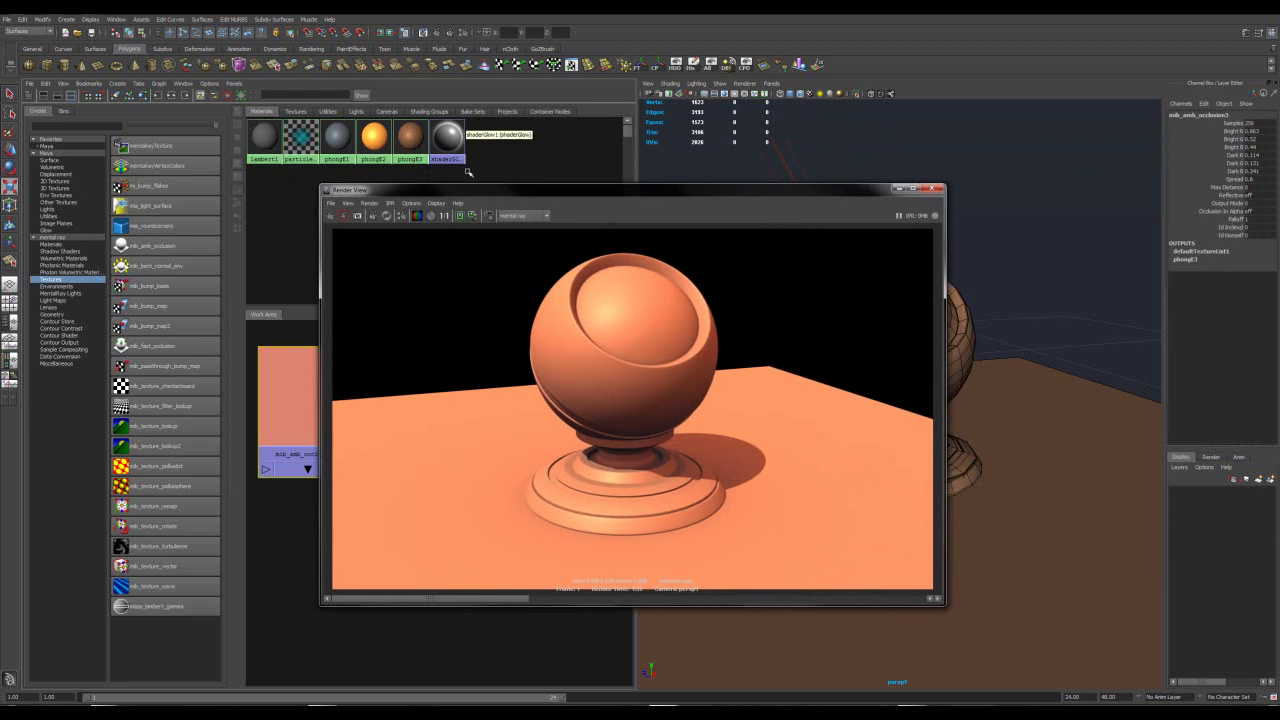